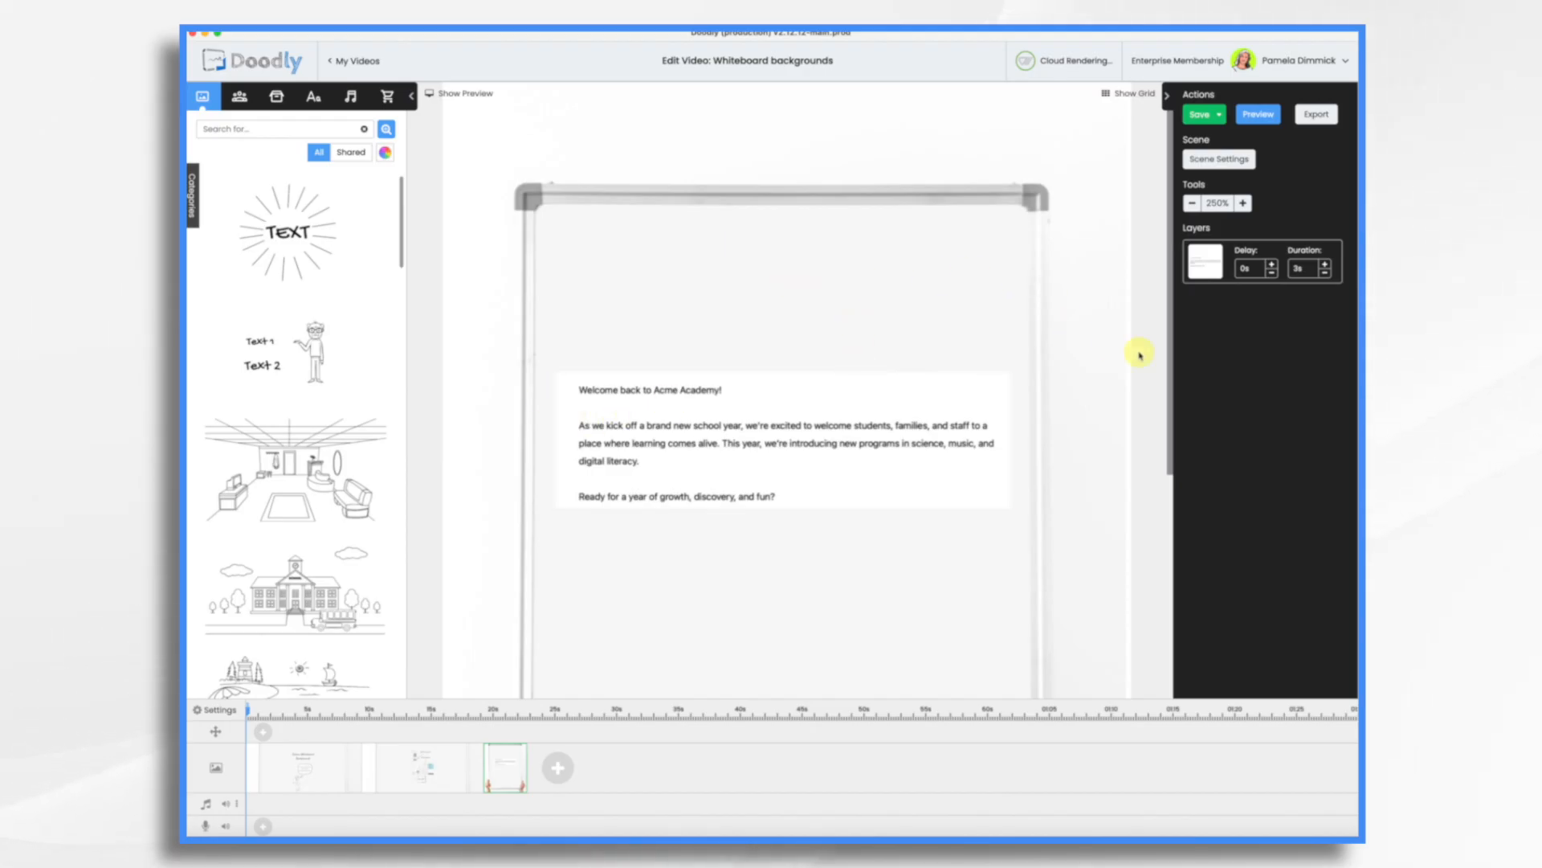
Reposition the welcome text block higher on the whiteboard scene and add two more scenes to the timeline.
left_click_drag(858, 436, 805, 413)
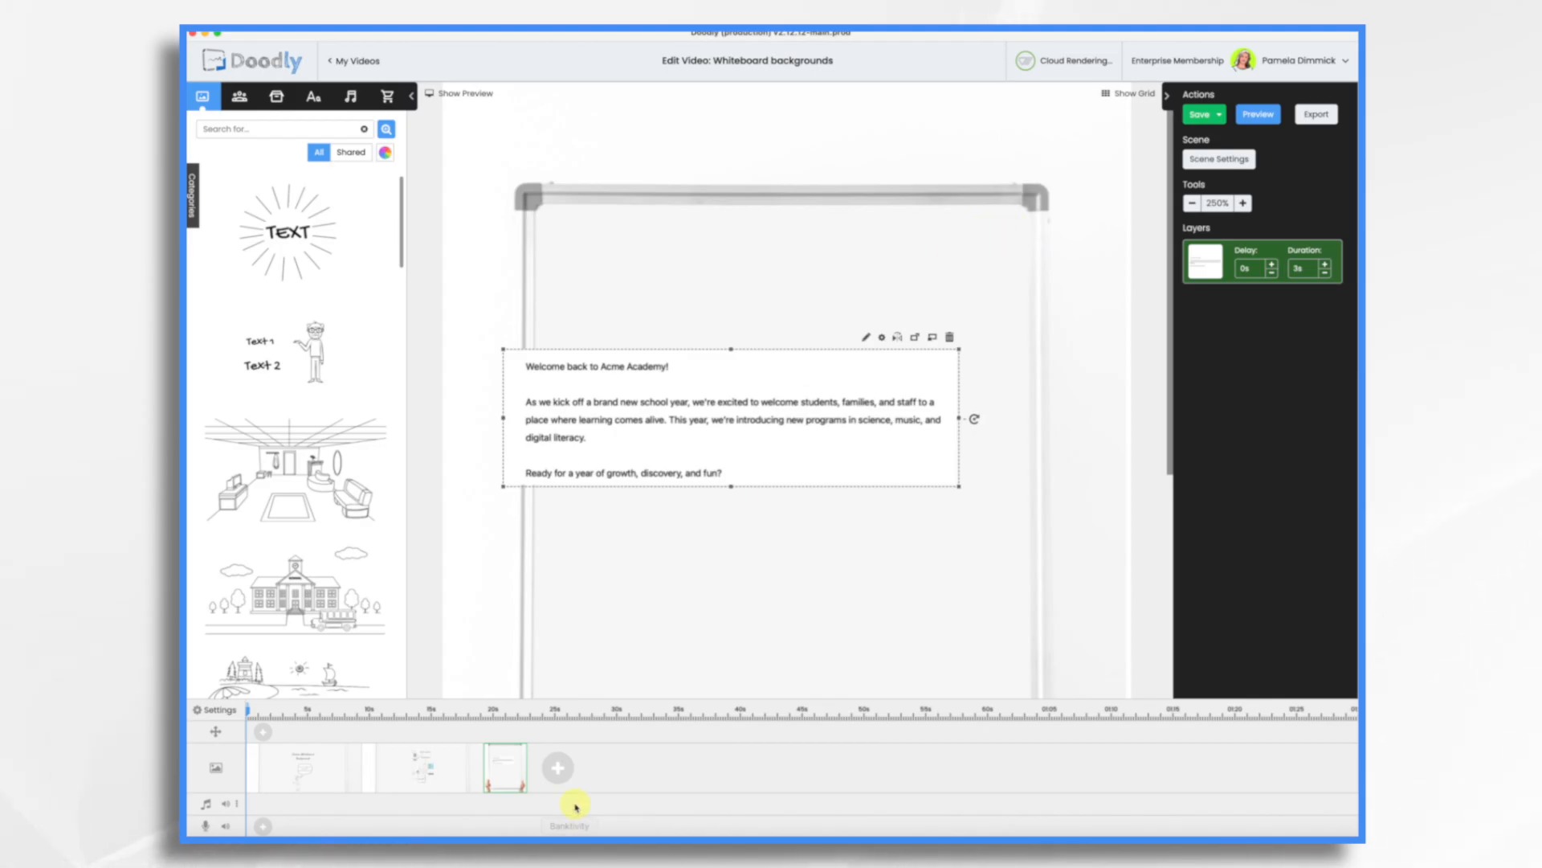
left_click(562, 770)
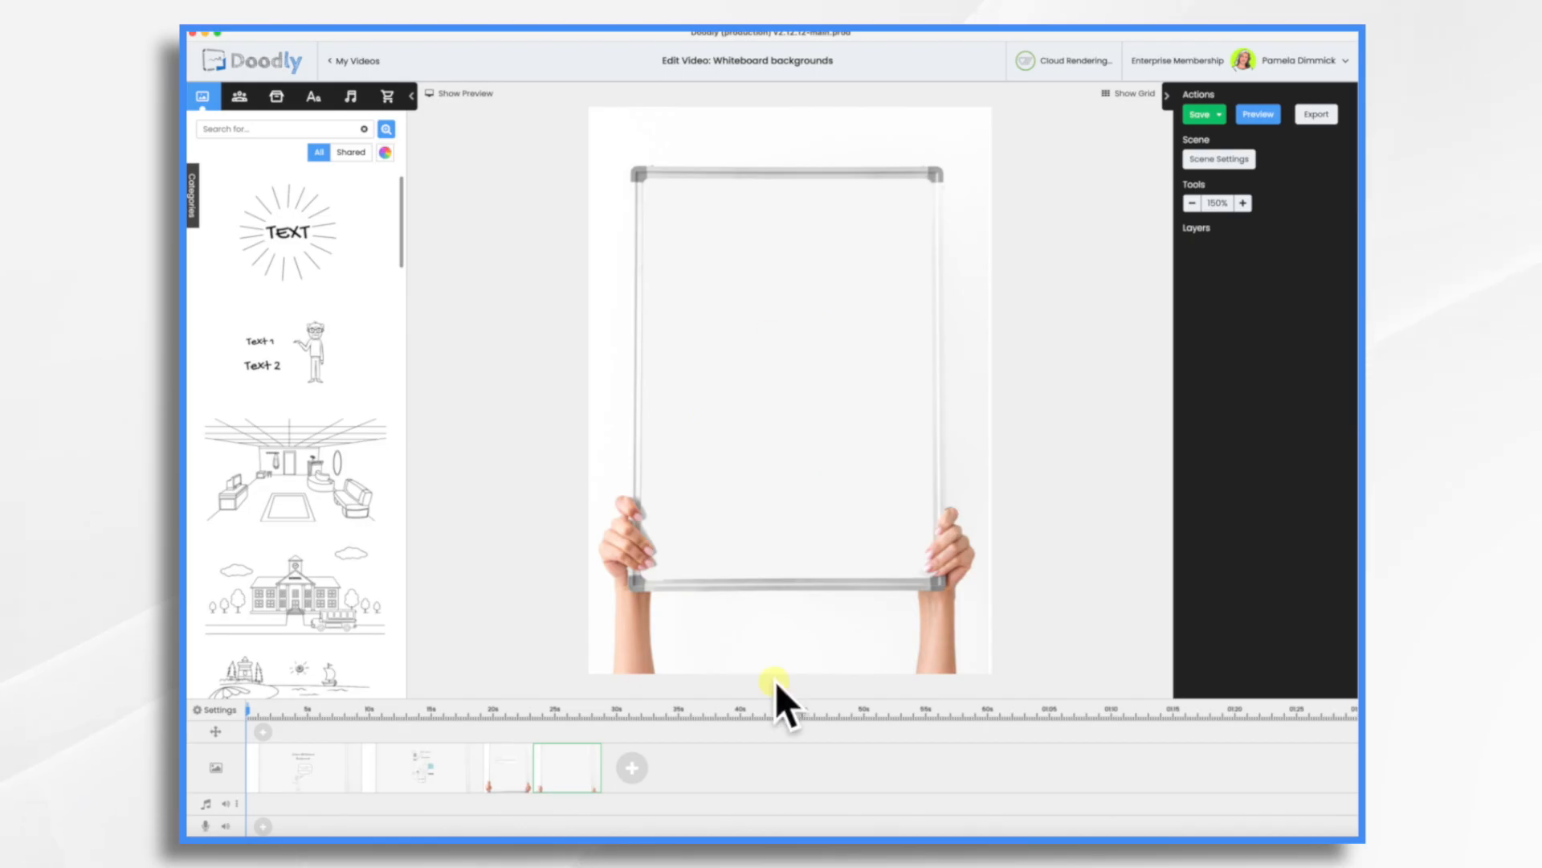
left_click(634, 773)
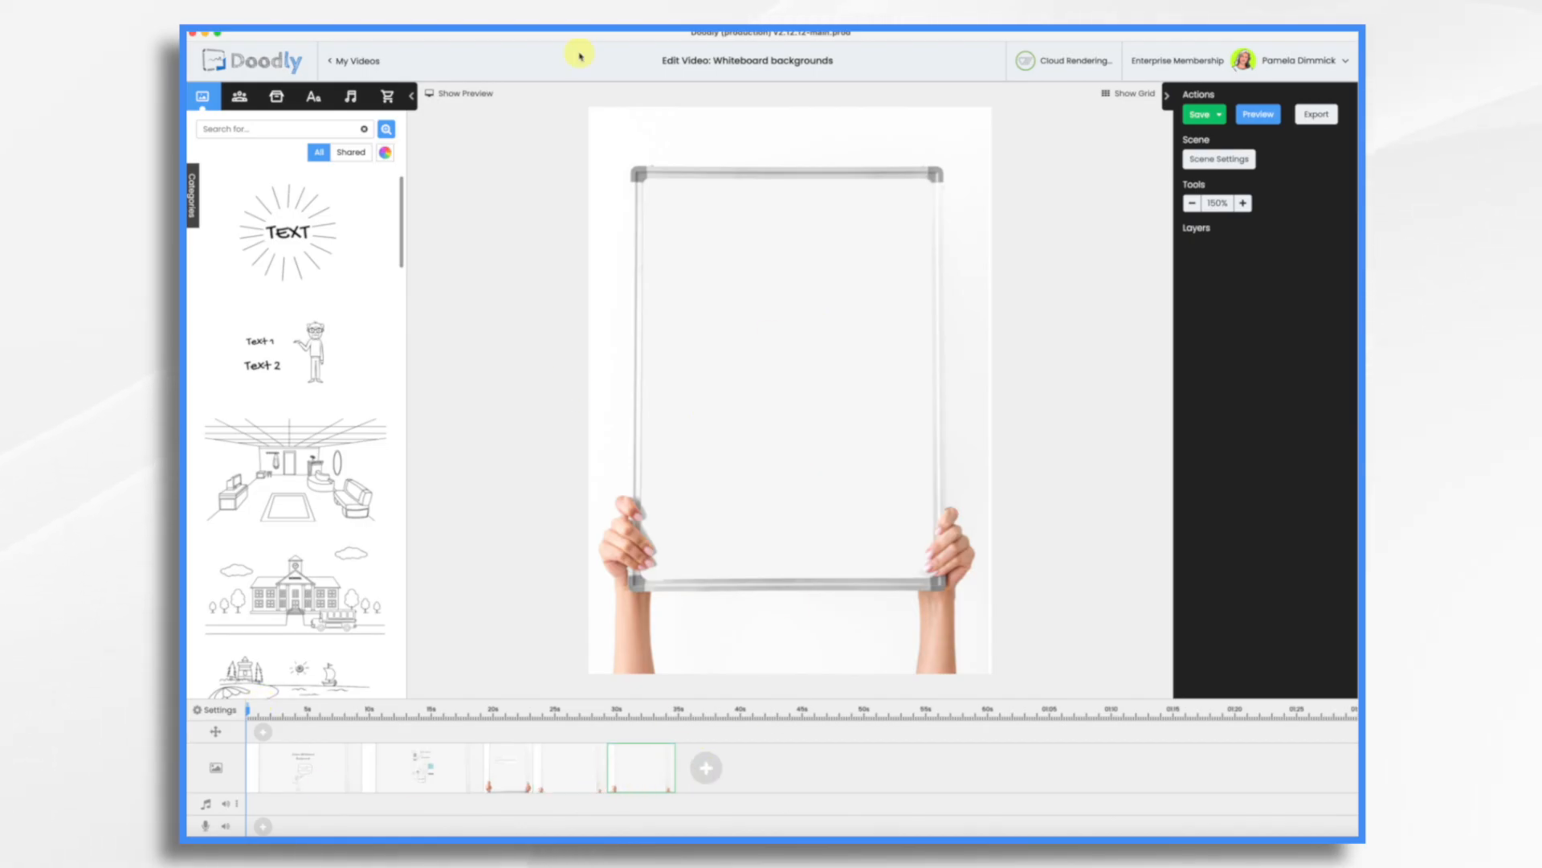
Open the preview and play the whiteboard video.
left_click(455, 95)
left_click(340, 712)
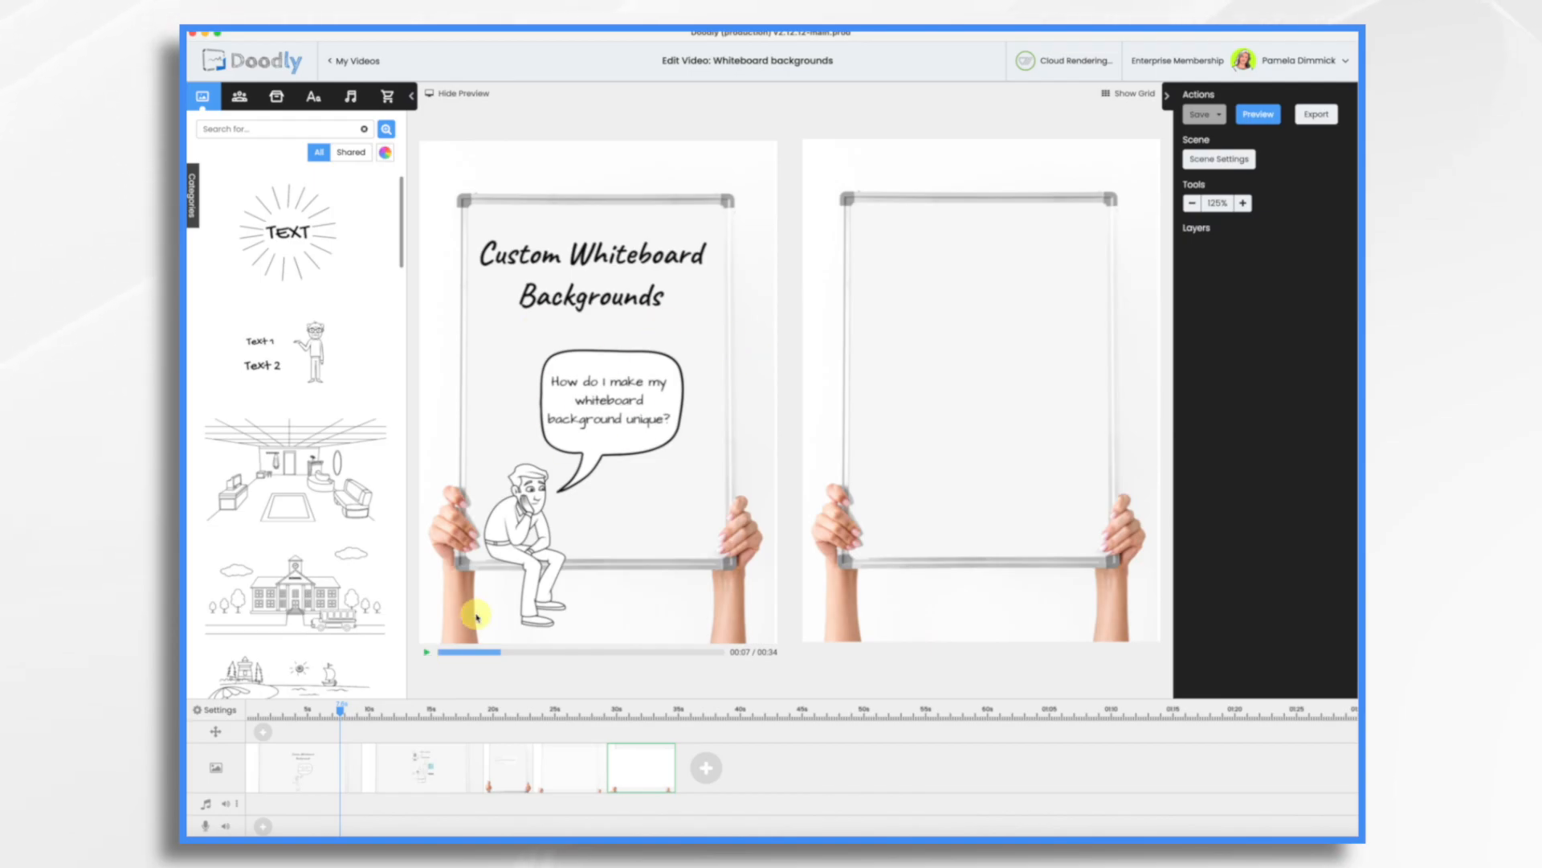
left_click(427, 656)
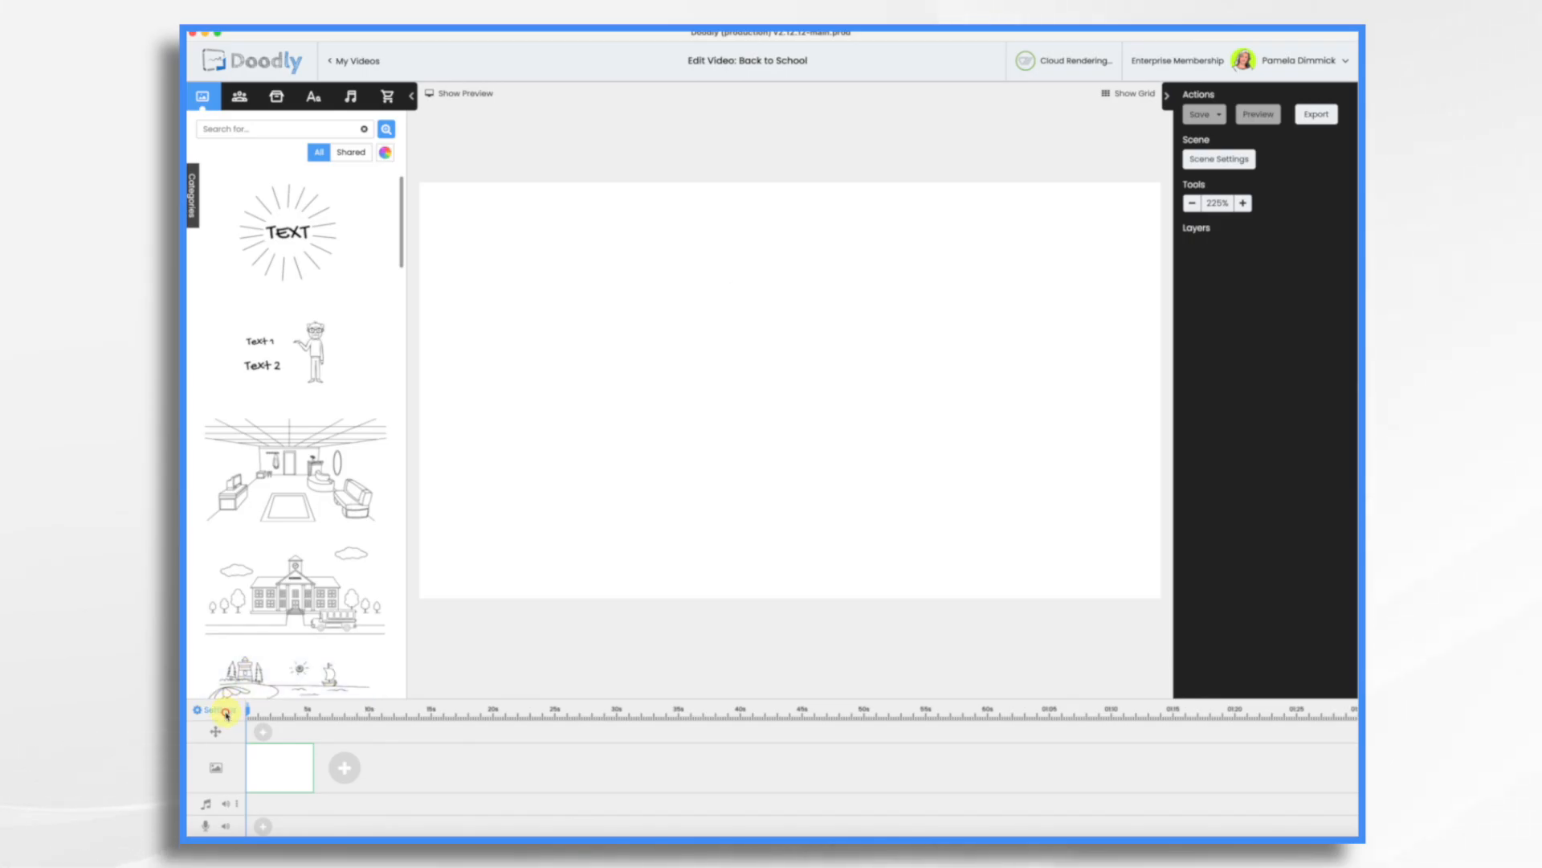
In the video settings, set the background style to Dark Chalkboard and apply.
left_click(226, 713)
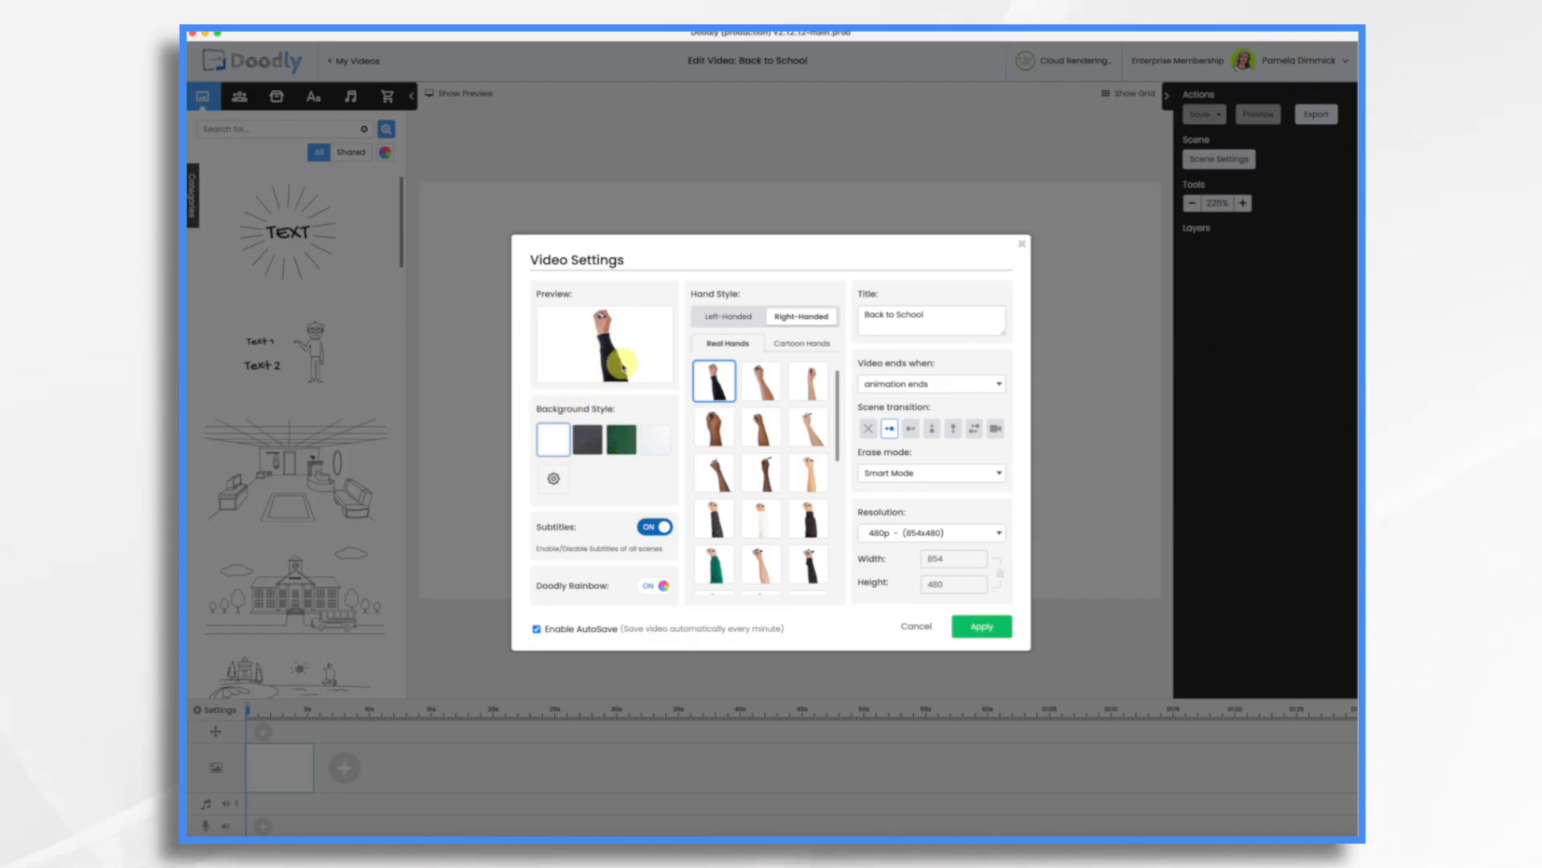
left_click(593, 444)
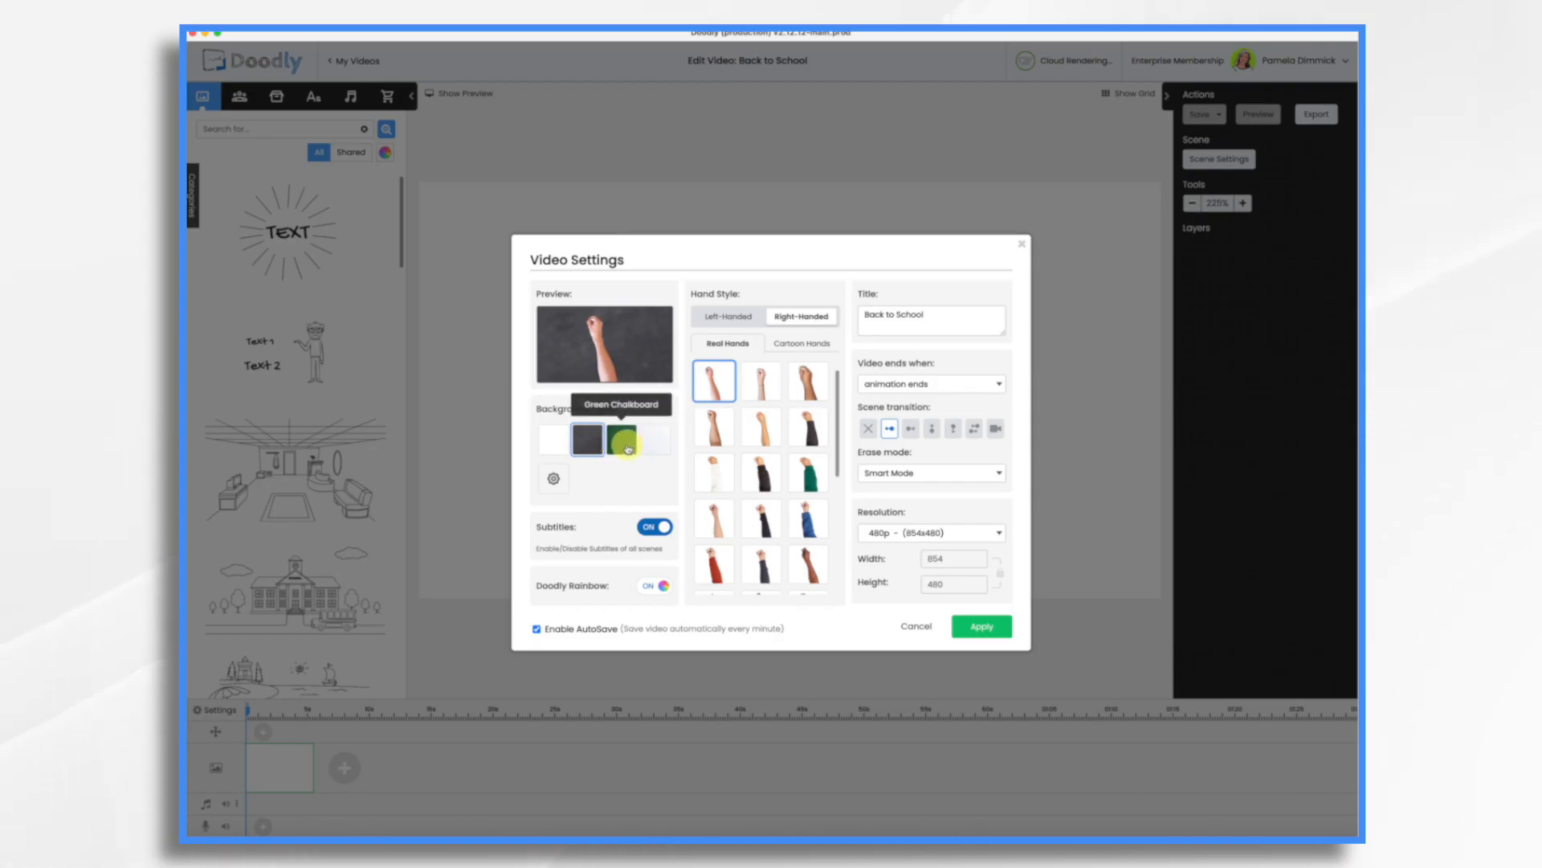
left_click(628, 448)
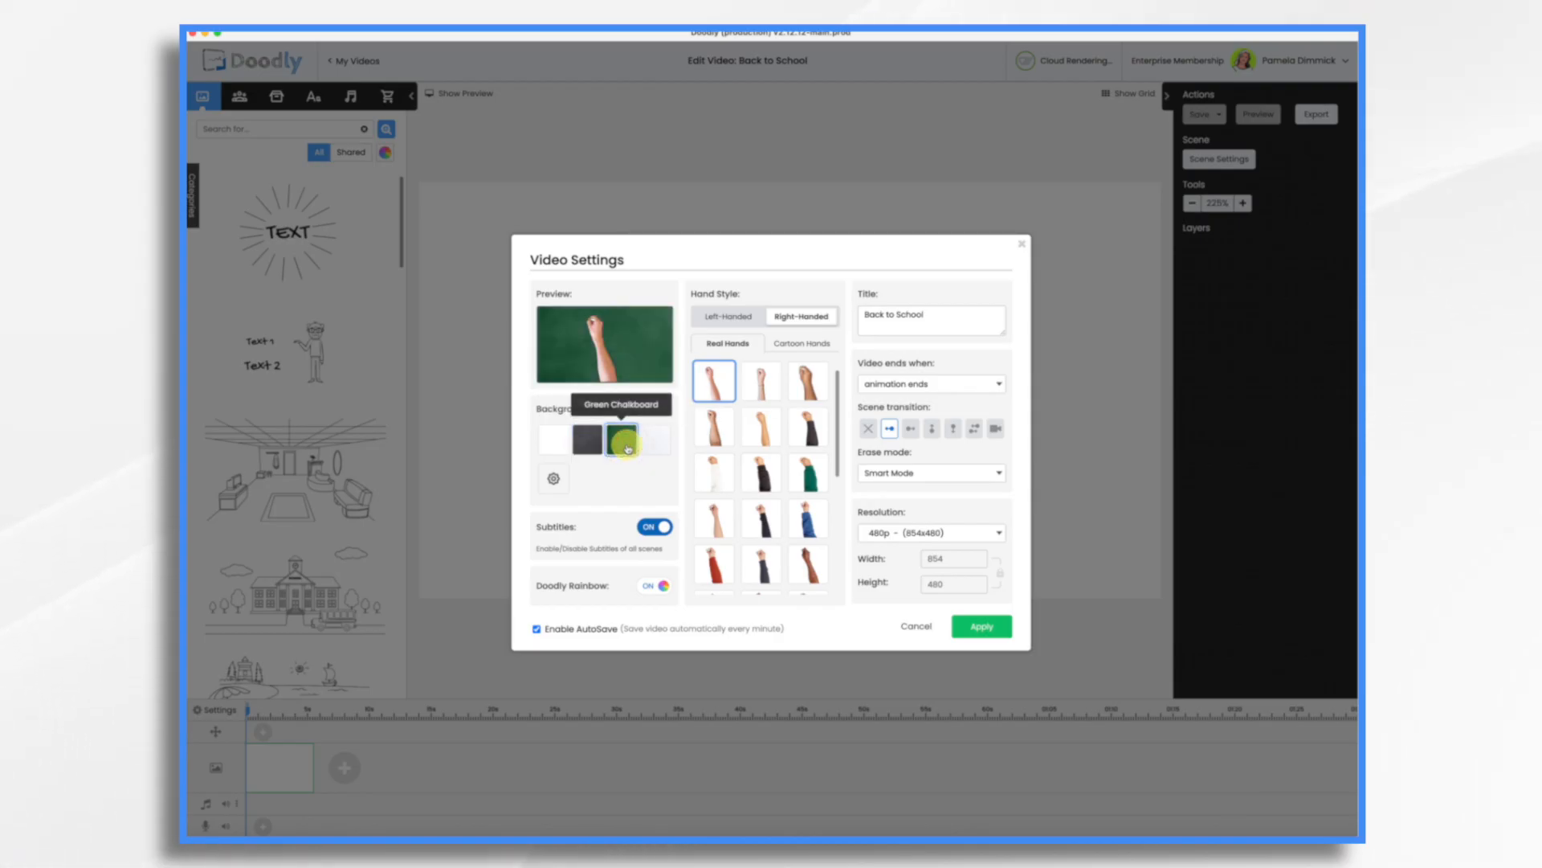
left_click(656, 441)
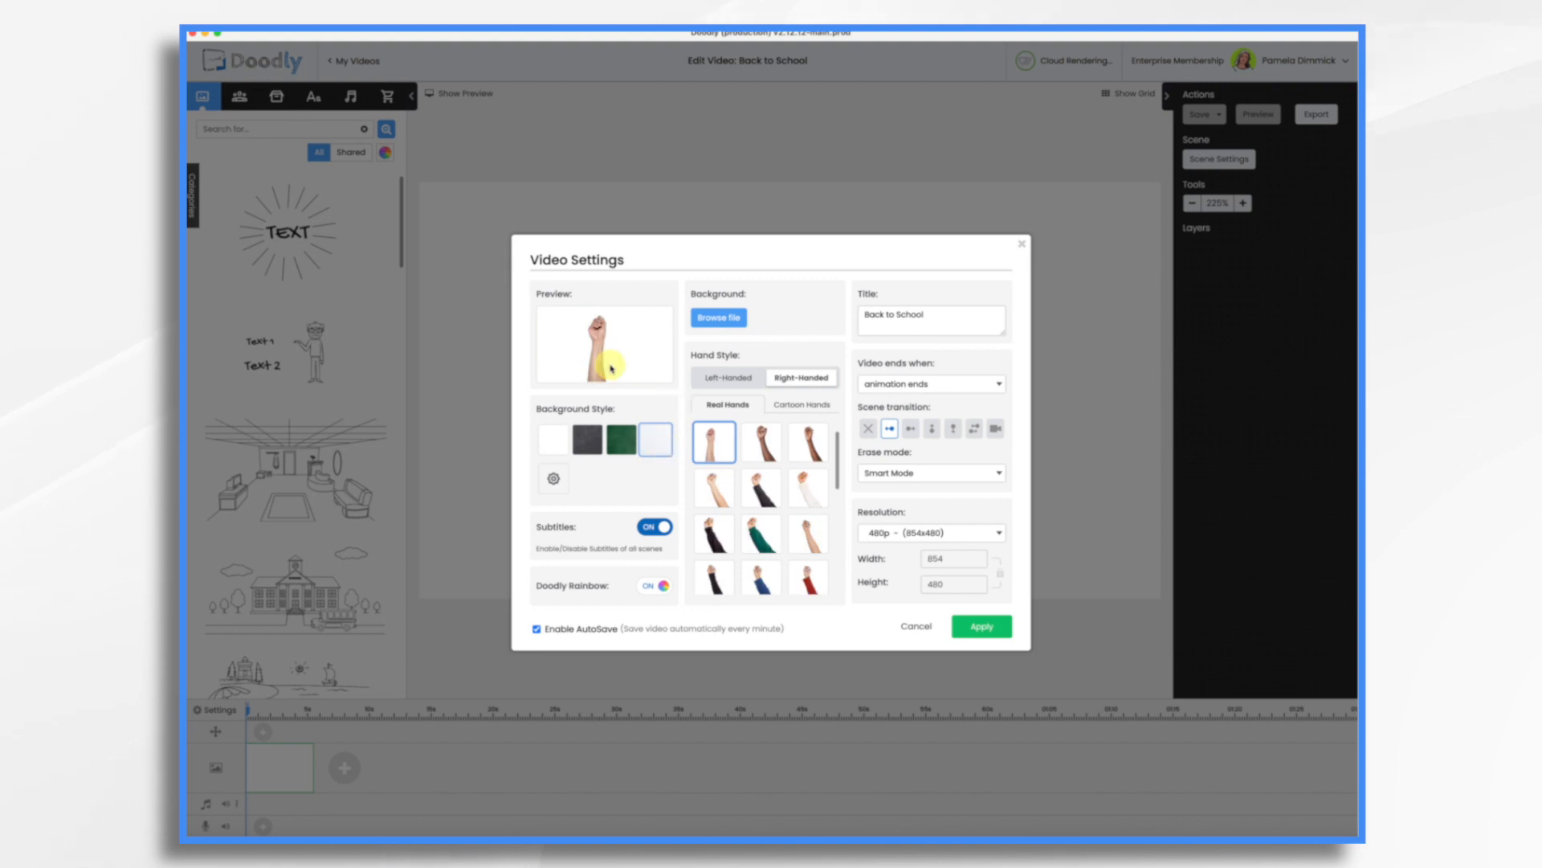
left_click(587, 440)
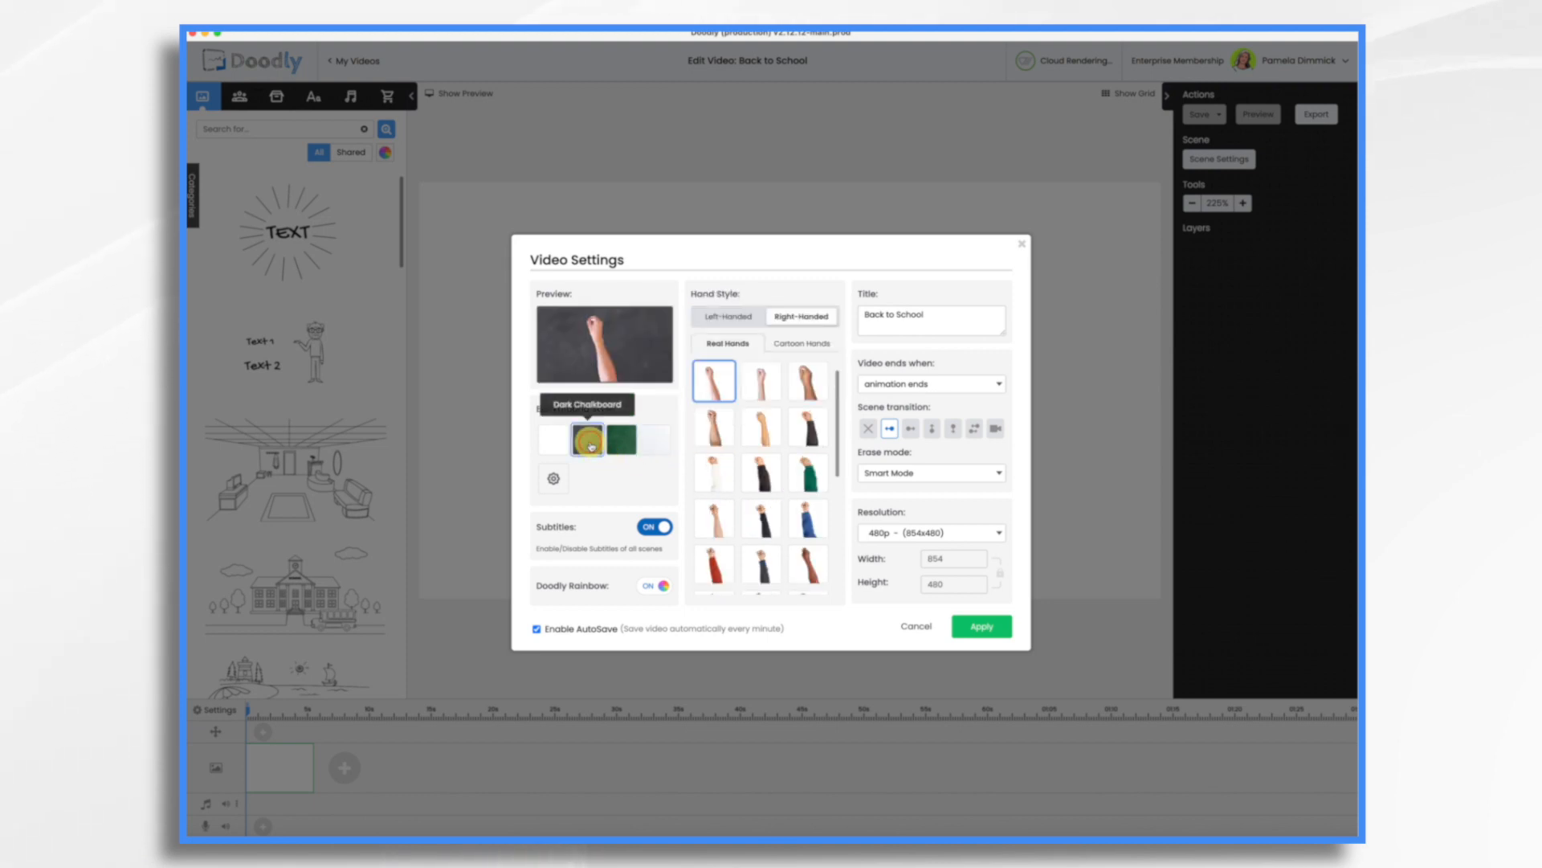
left_click(982, 630)
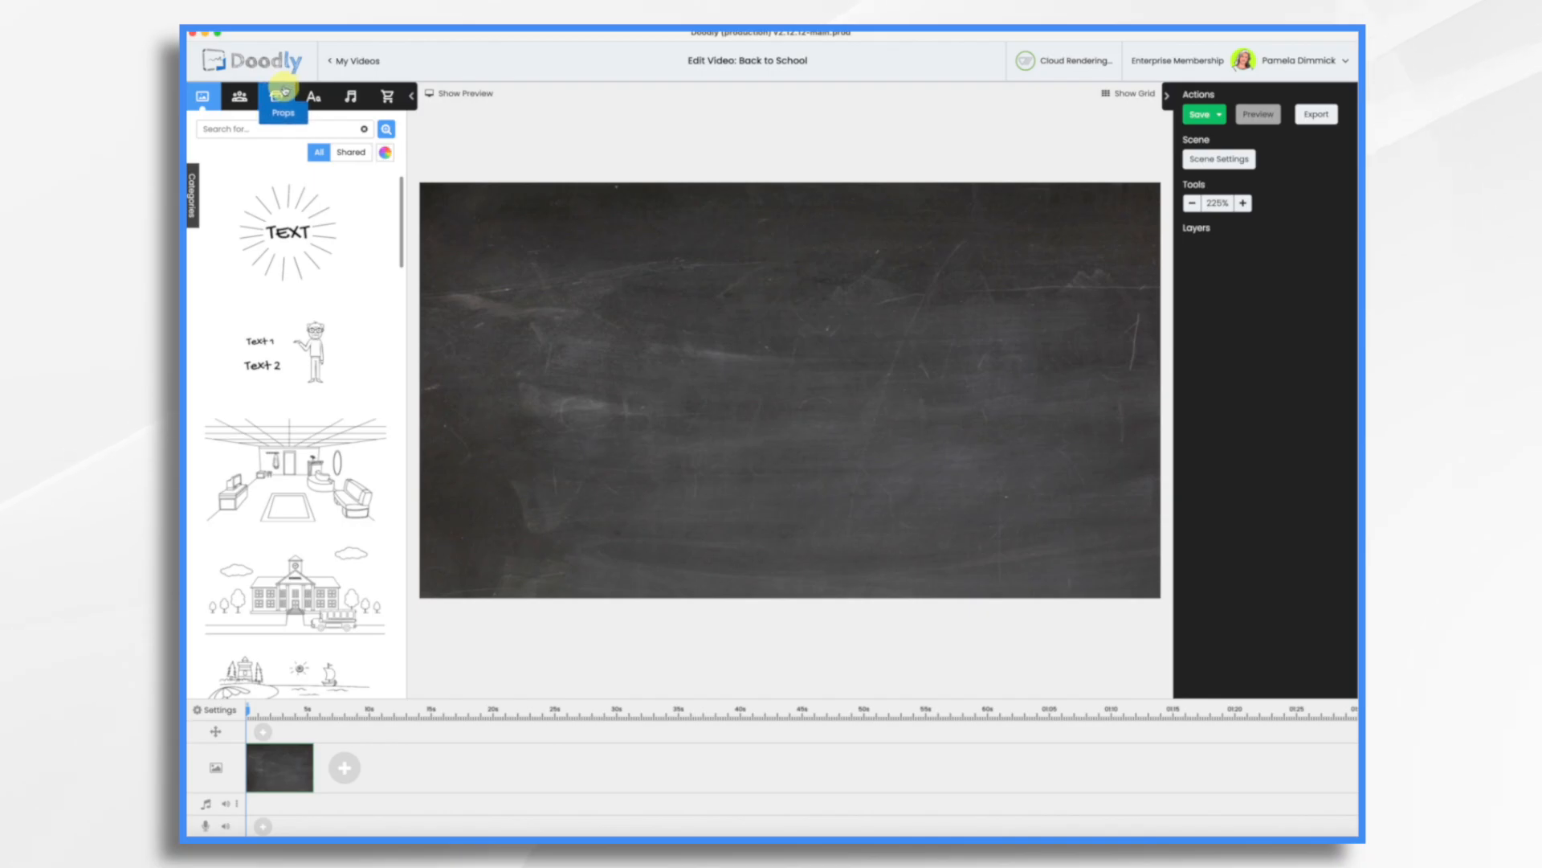
Add an Acme-Regular text element reading "Welcome Back to School!" to the scene.
left_click(310, 98)
left_click_drag(299, 163, 698, 277)
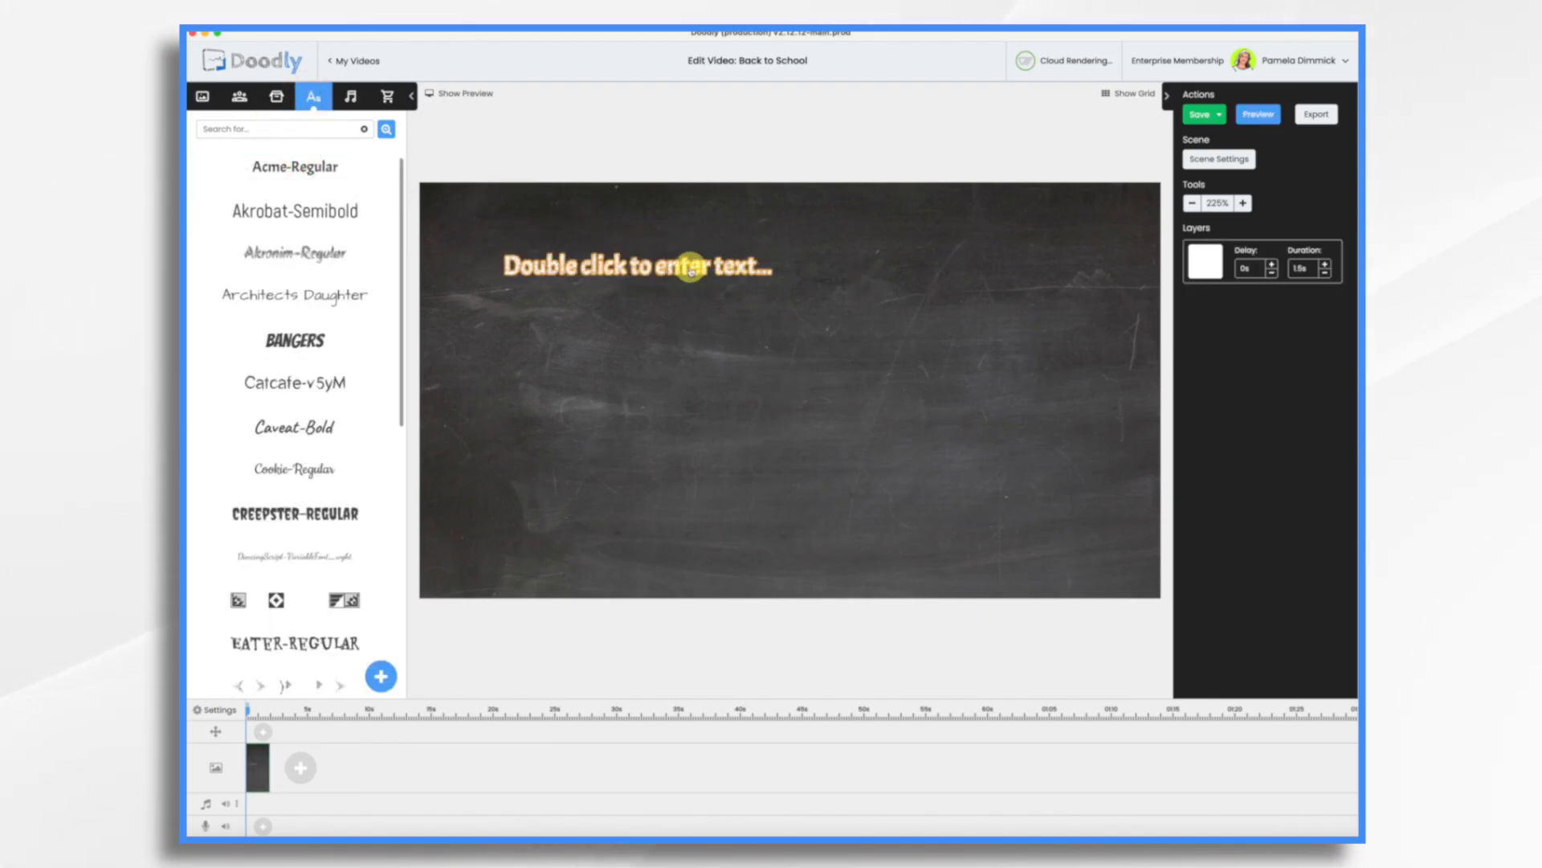
double_click(691, 269)
type("Welcome Back to Sch")
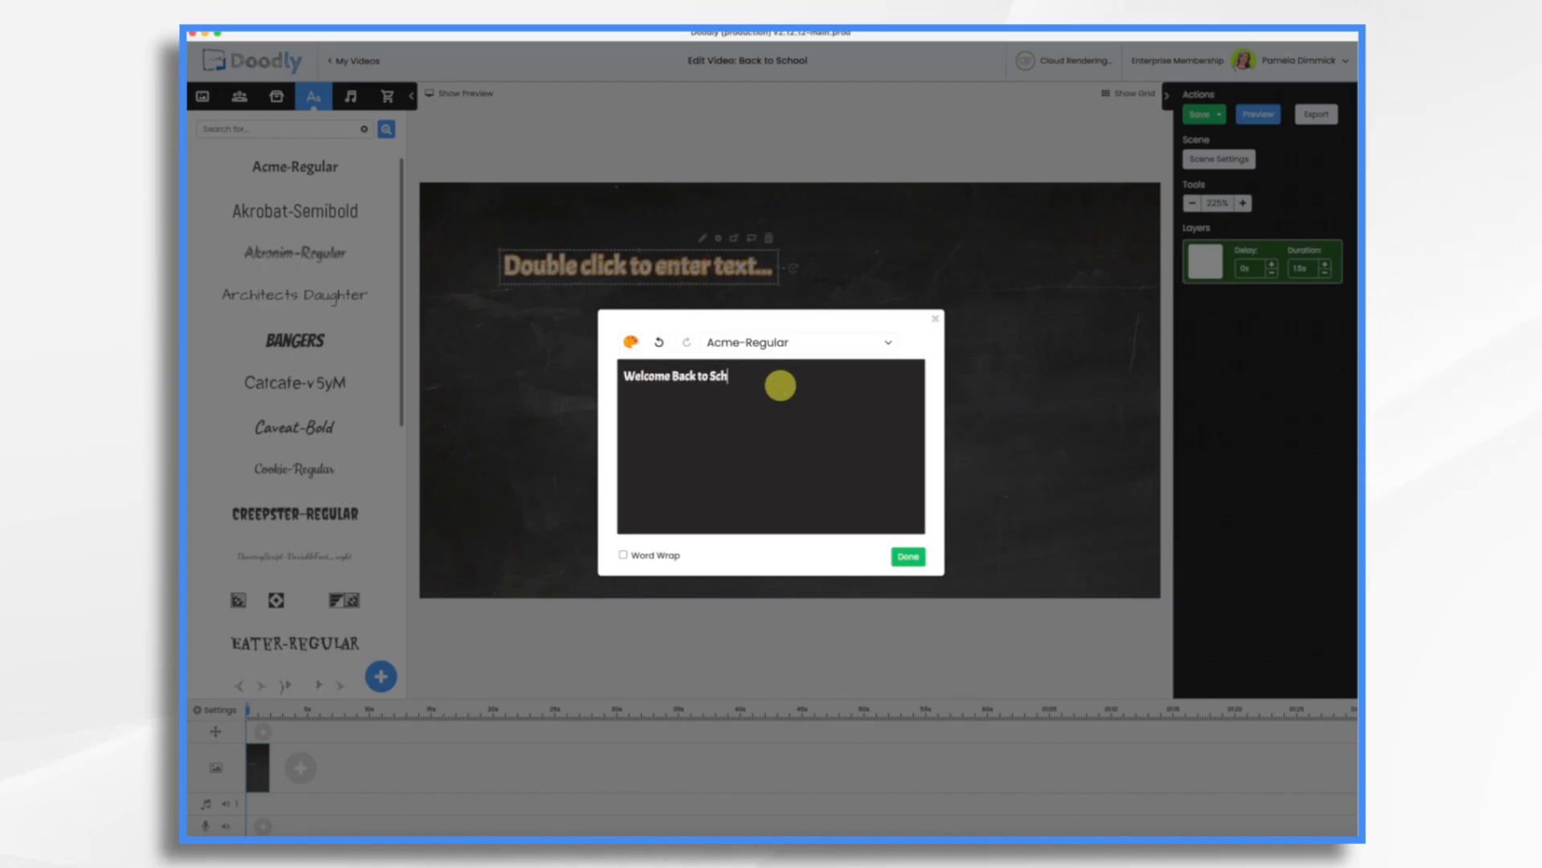
type("ool!")
left_click(917, 557)
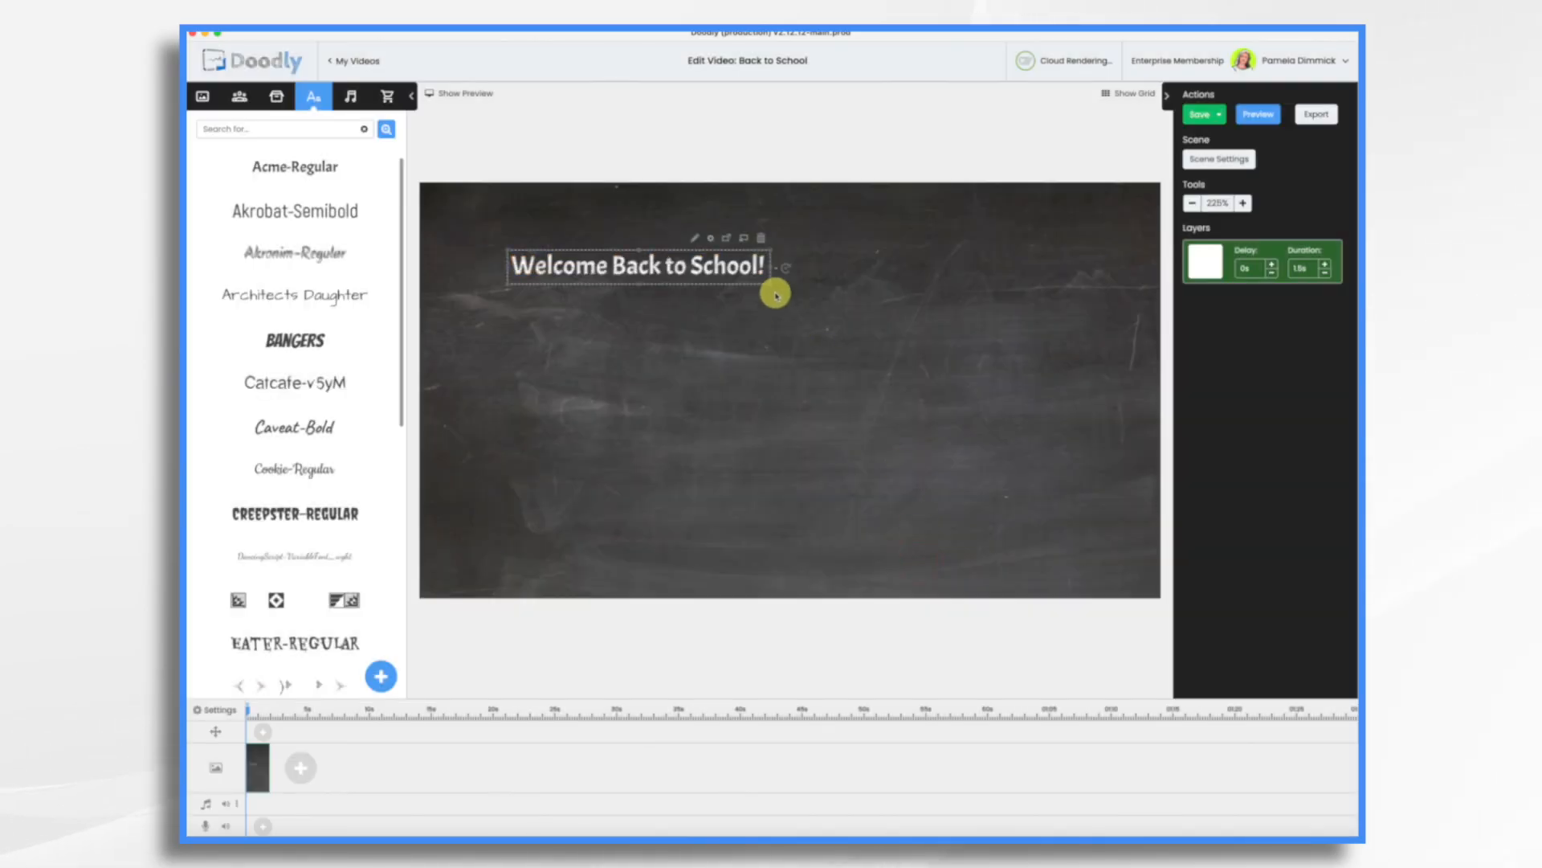
Enlarge the "Welcome Back to School!" text box.
left_click_drag(771, 286, 1112, 375)
left_click_drag(826, 275, 828, 281)
Add two new scenes to the timeline.
left_click(302, 774)
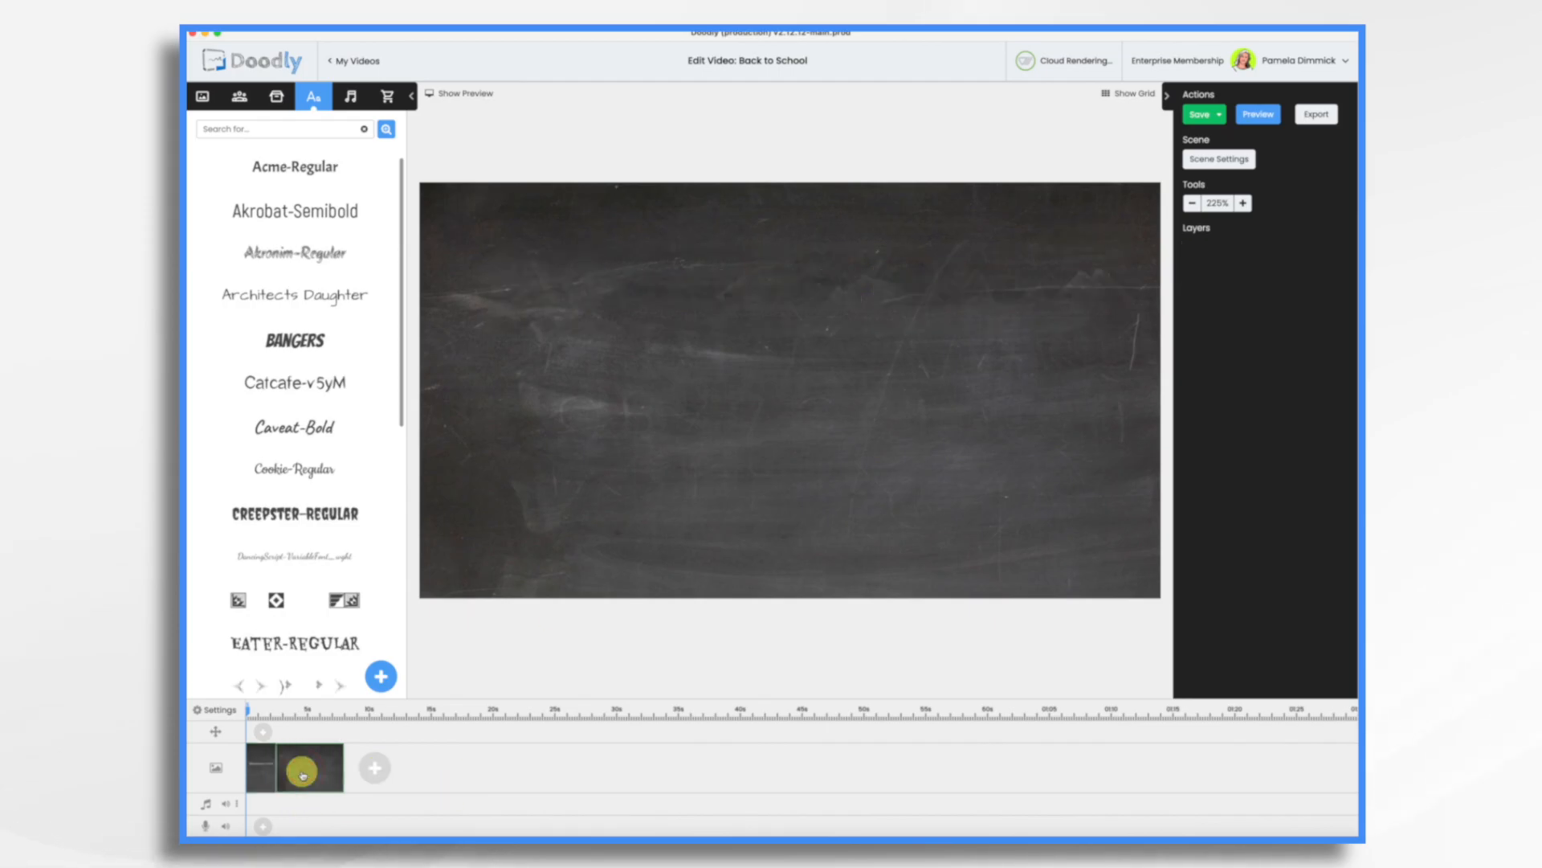
left_click(373, 765)
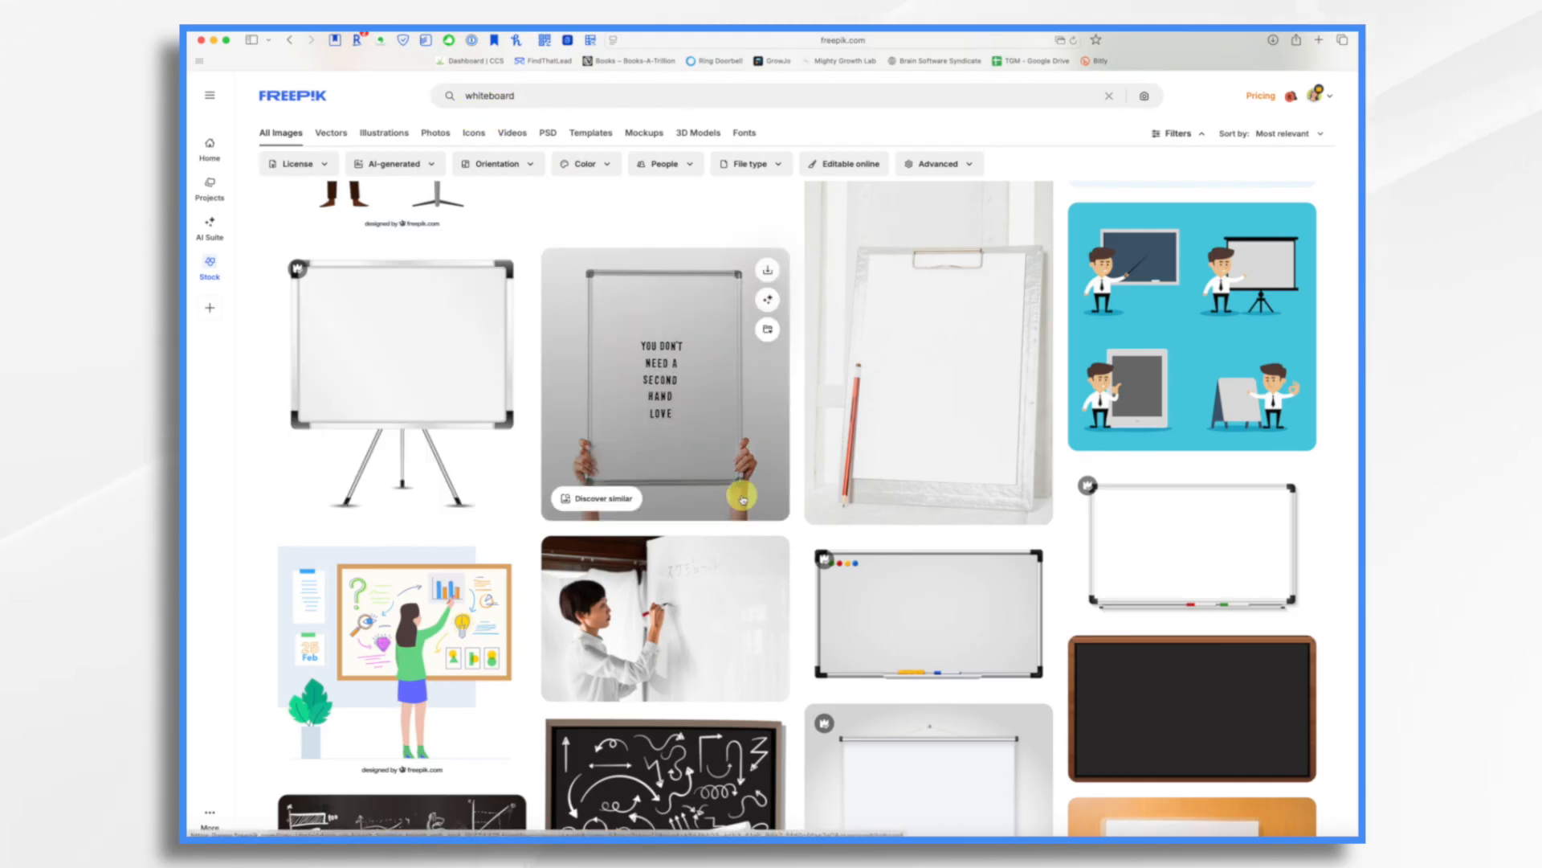
Switch to Freepik and download a blackboard image from the whiteboard search results.
scroll(852, 511, "down", 2)
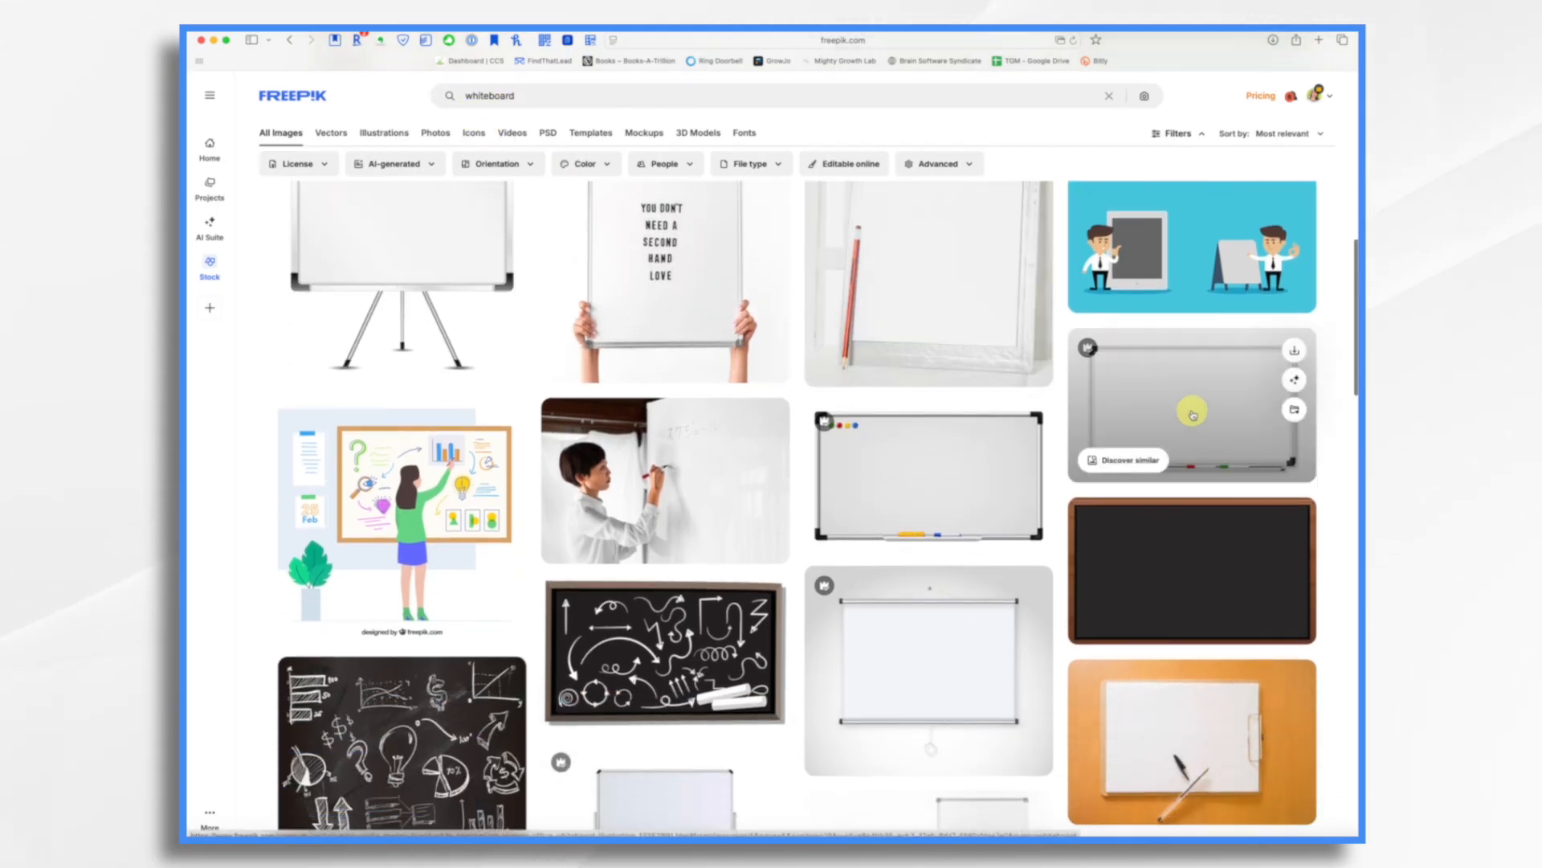
scroll(881, 606, "down", 5)
scroll(885, 616, "down", 10)
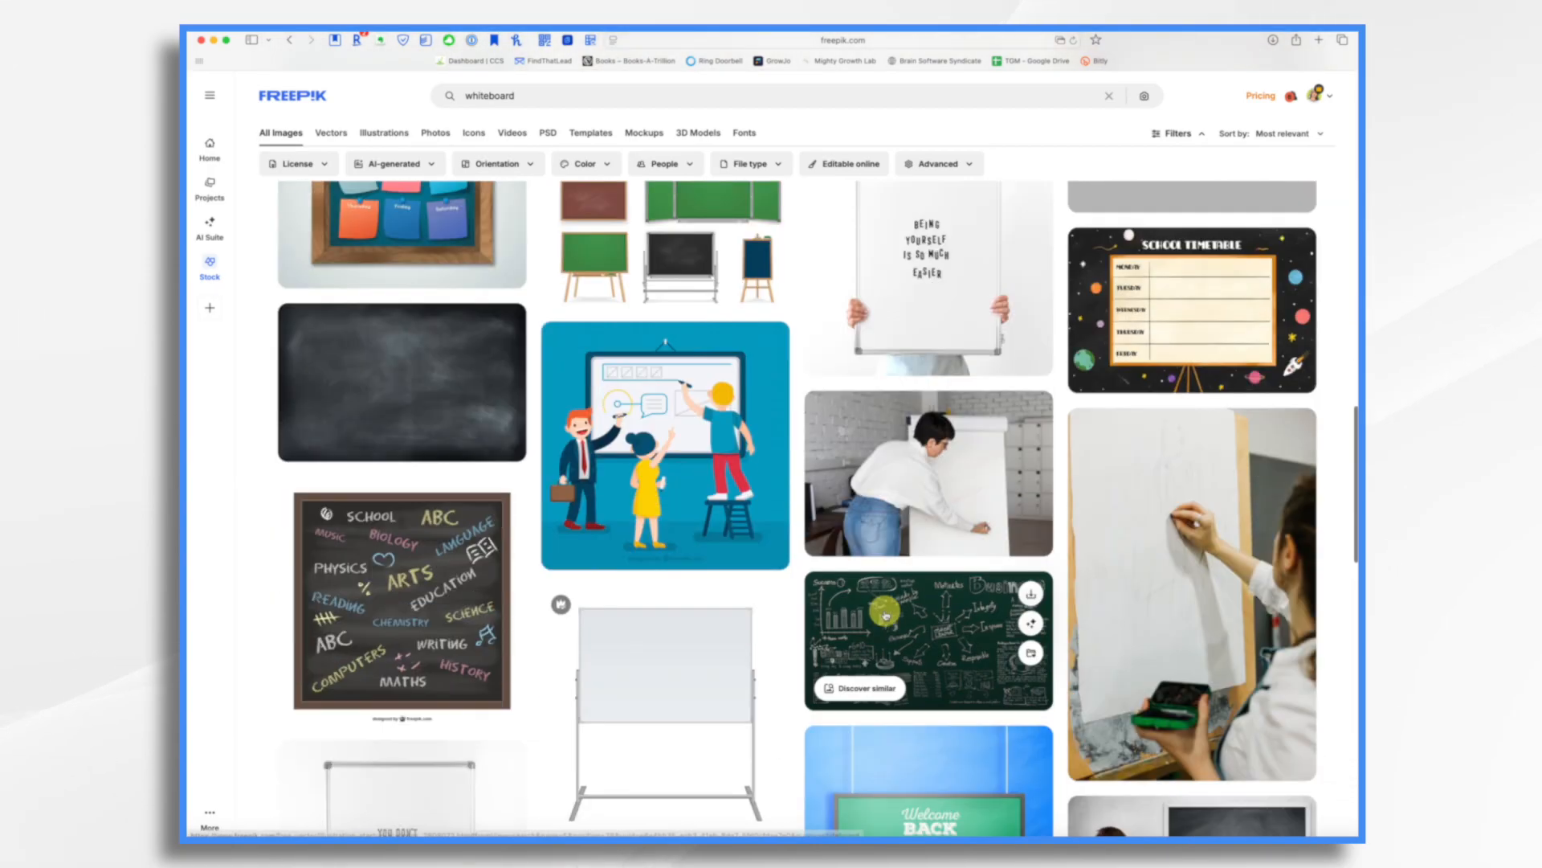
scroll(885, 615, "down", 3)
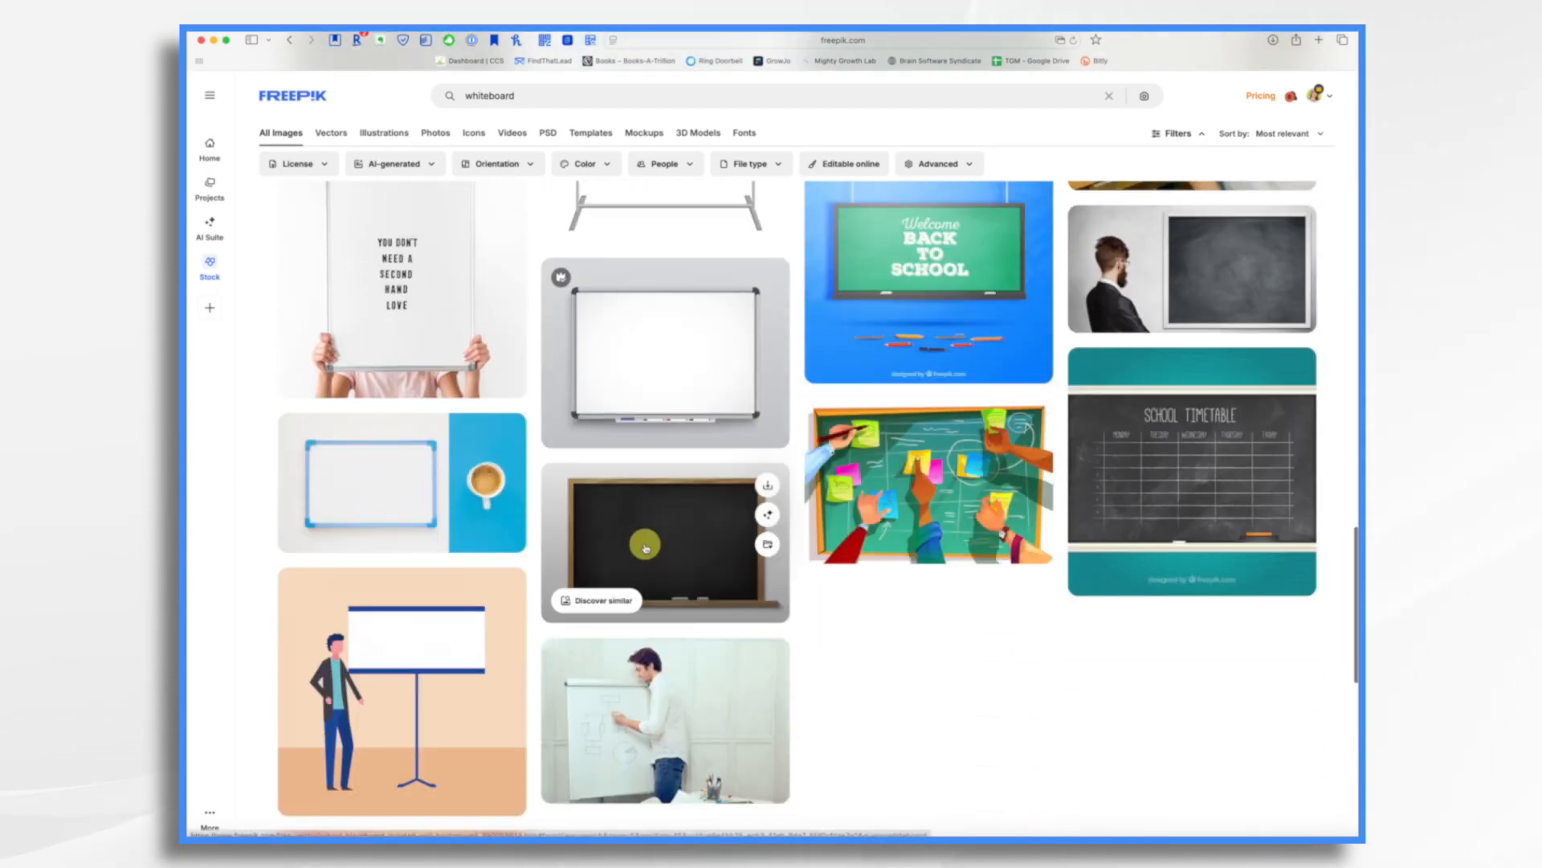
left_click(768, 484)
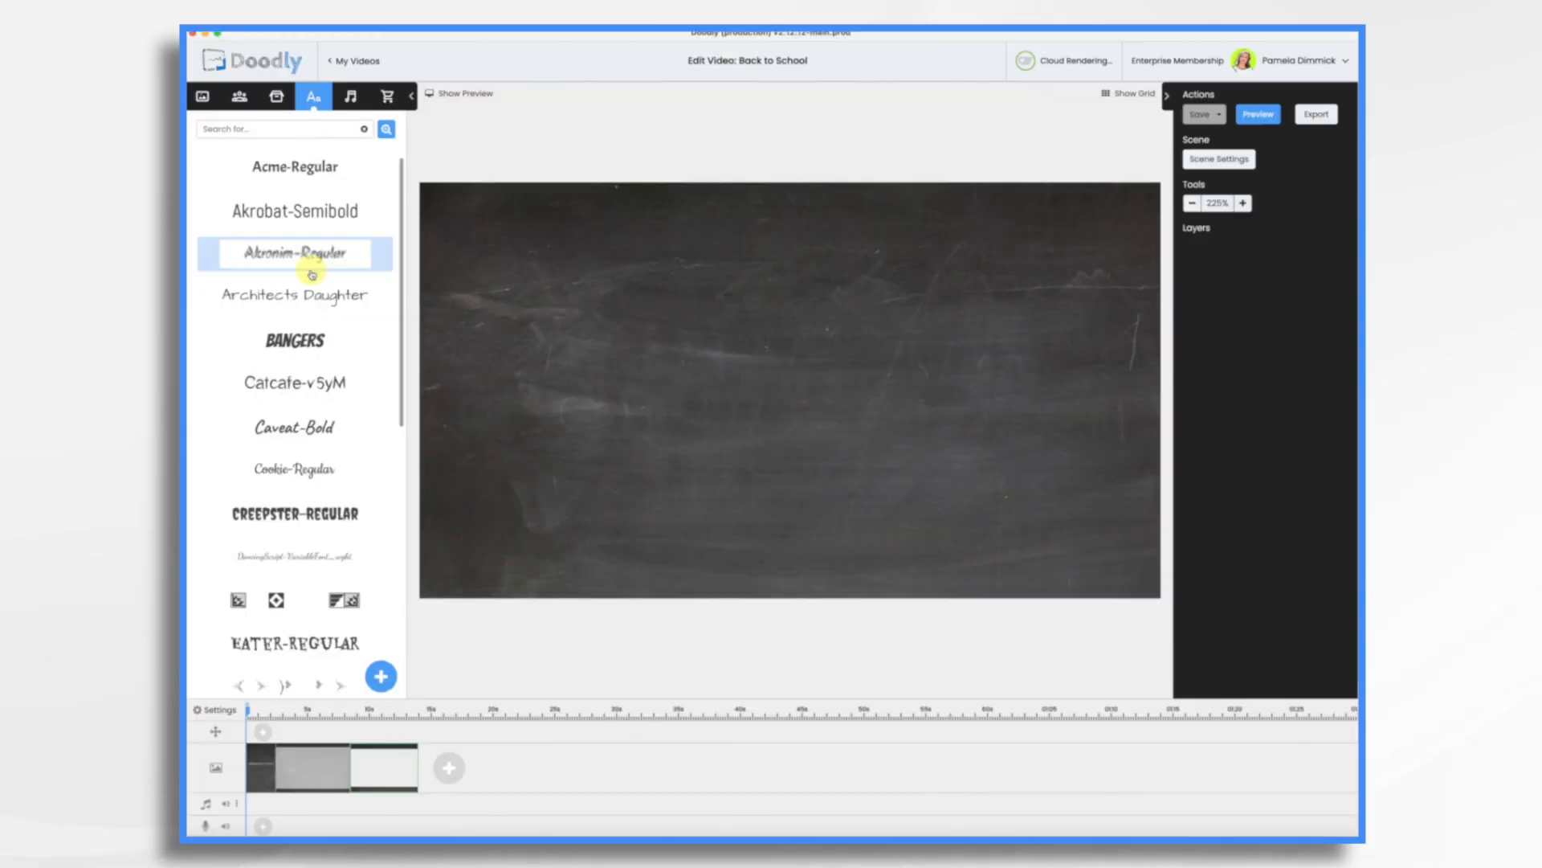
Open the video settings and choose the downloaded blackboard JPG as a custom background image.
left_click(277, 98)
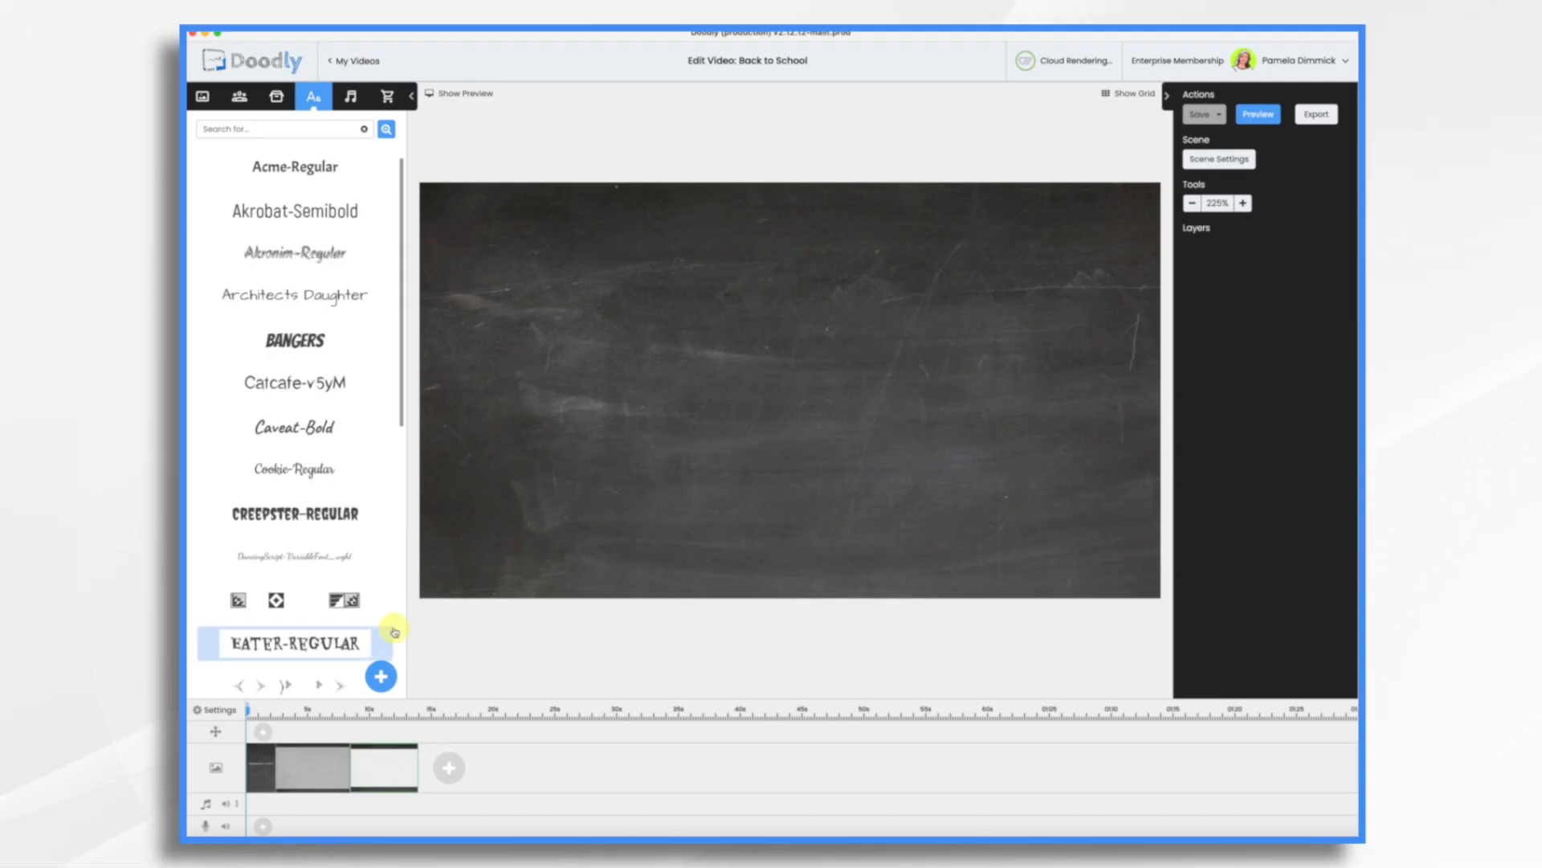
left_click(216, 712)
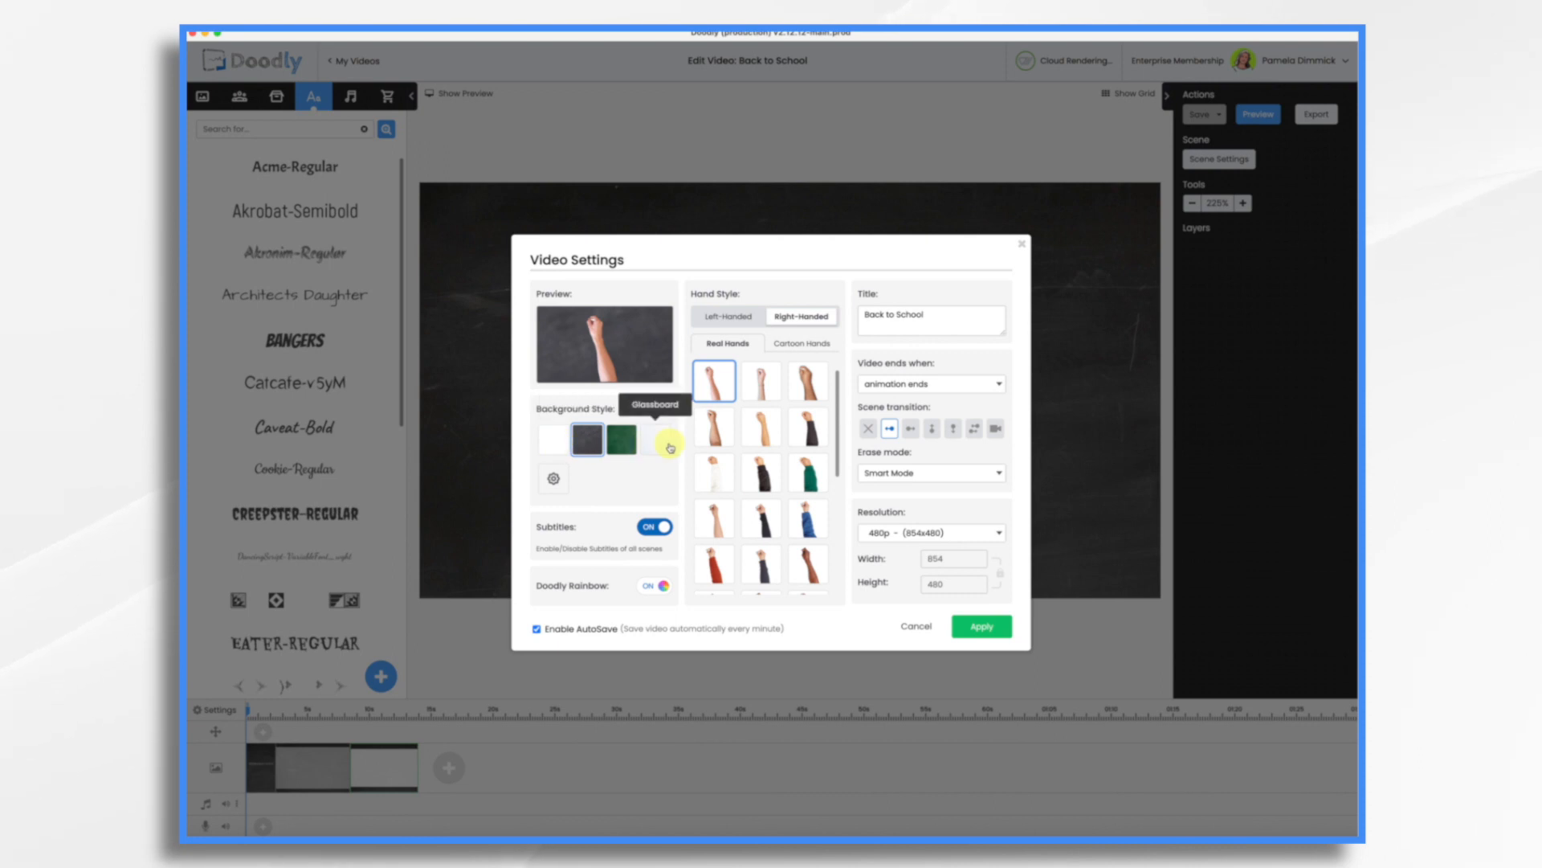
left_click(554, 481)
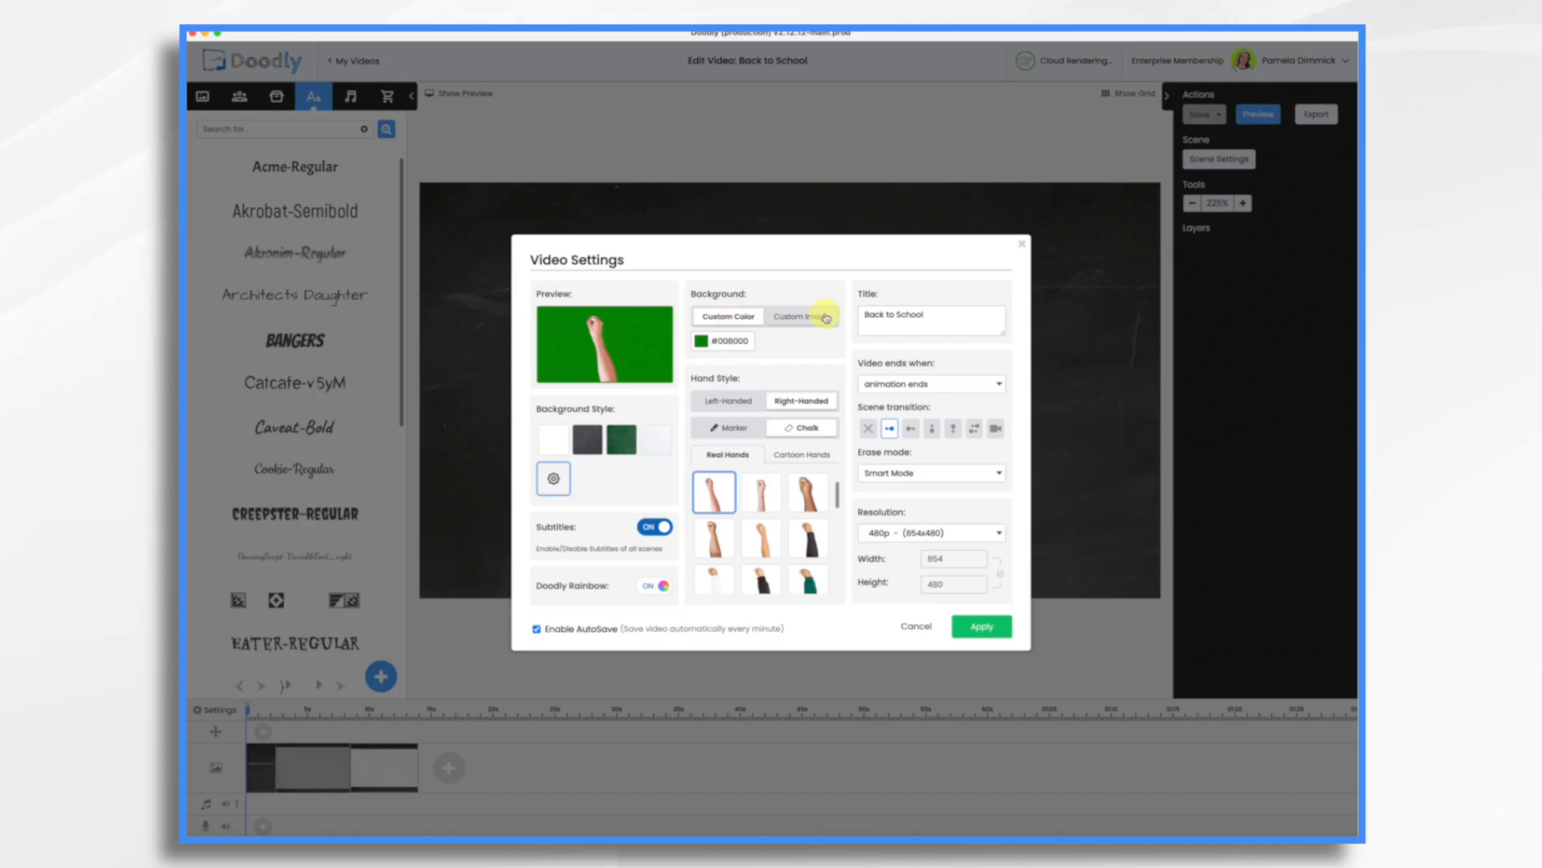
left_click(795, 320)
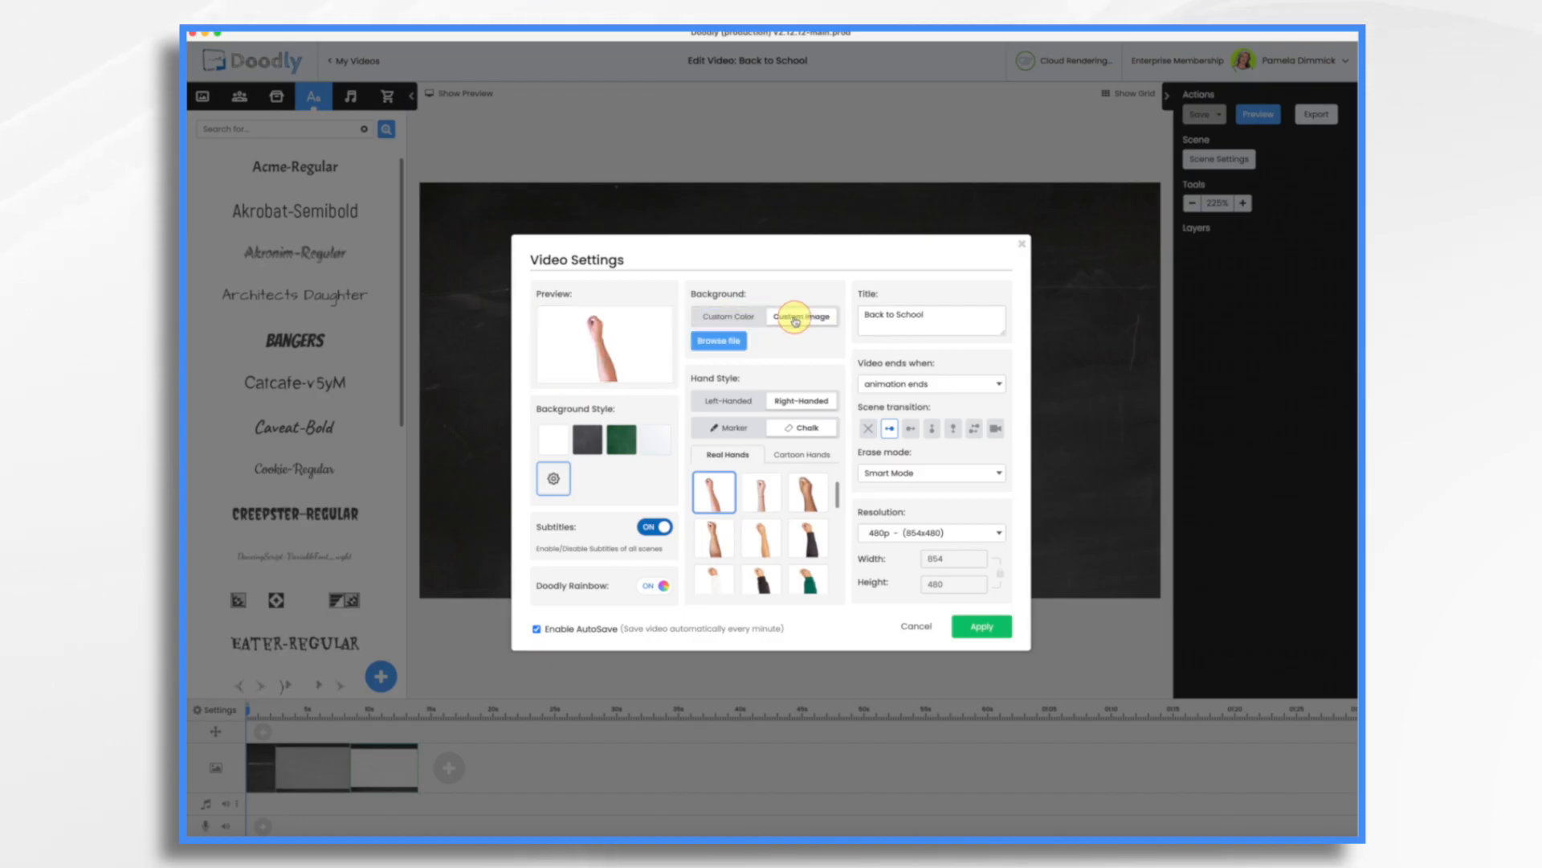
left_click(729, 344)
double_click(723, 420)
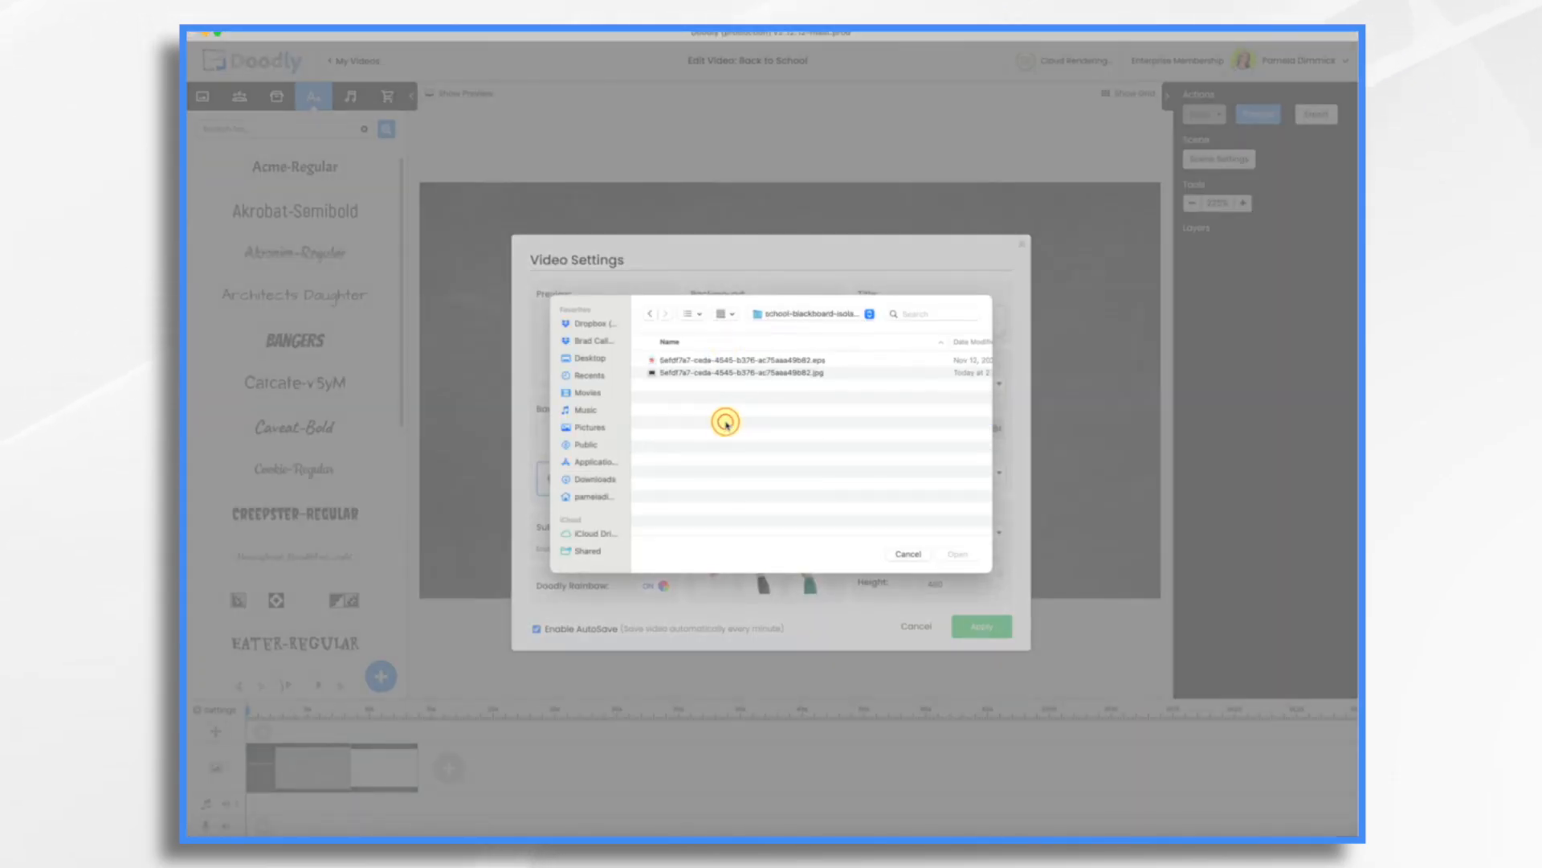
double_click(716, 372)
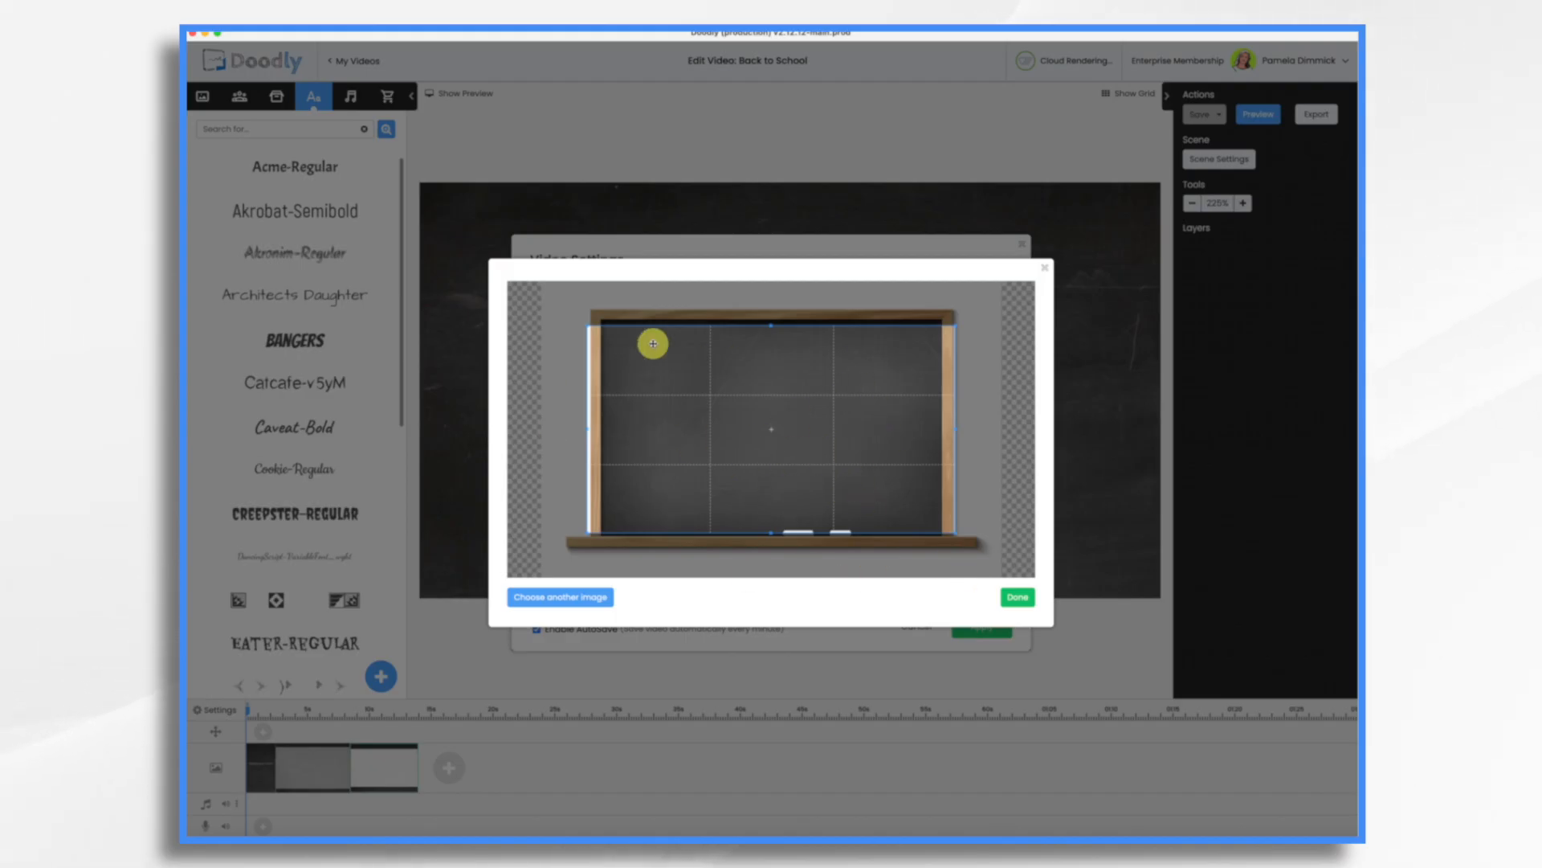
Crop the blackboard image to fill the frame, then apply the video settings.
left_click_drag(678, 372, 637, 327)
left_click_drag(911, 487, 998, 561)
left_click_drag(864, 399, 761, 424)
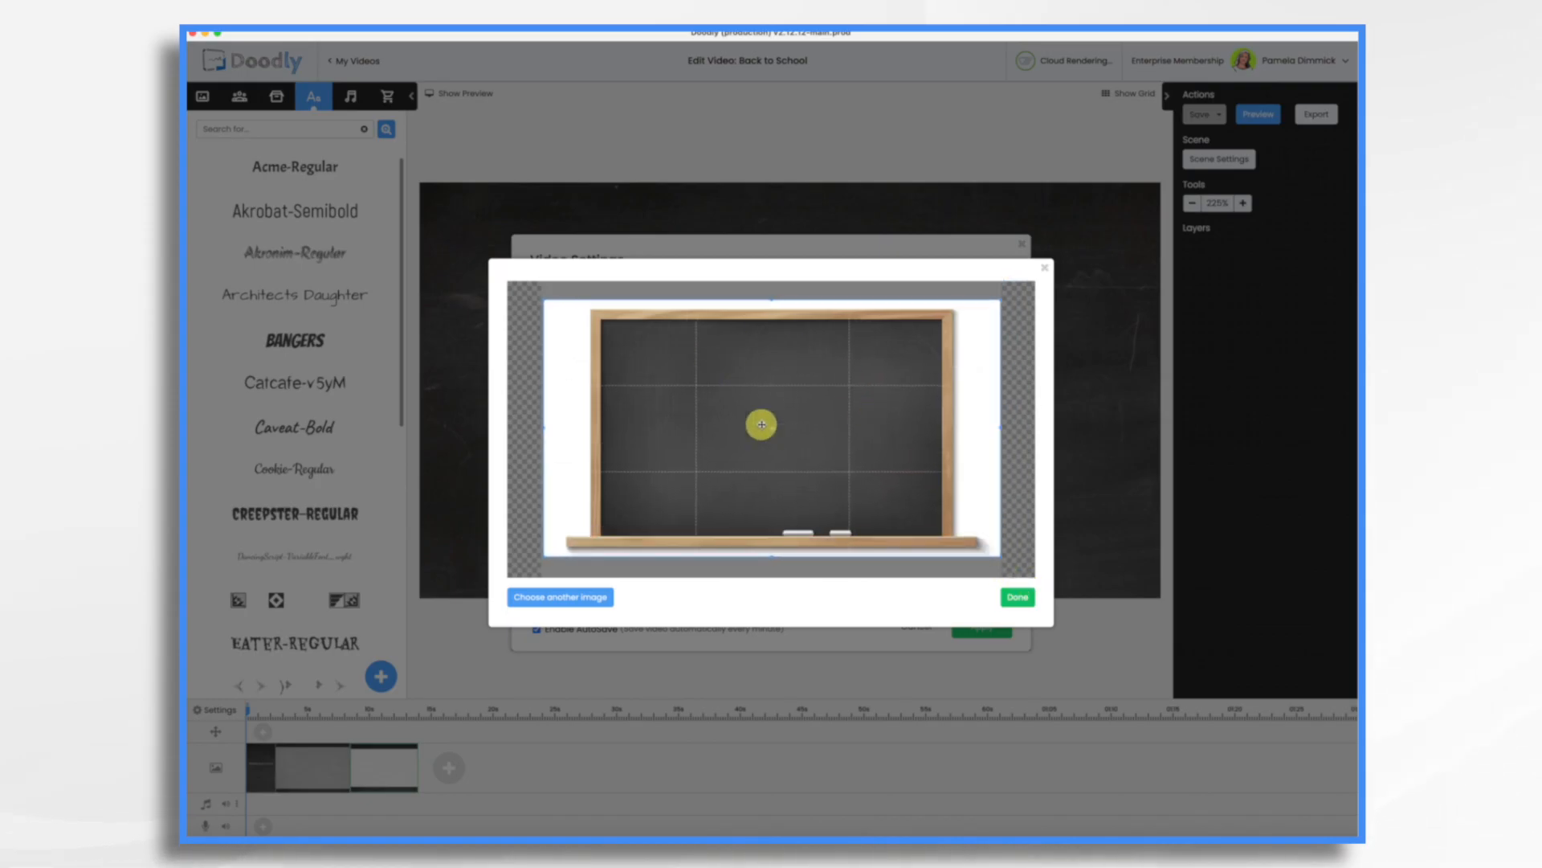
left_click(1021, 597)
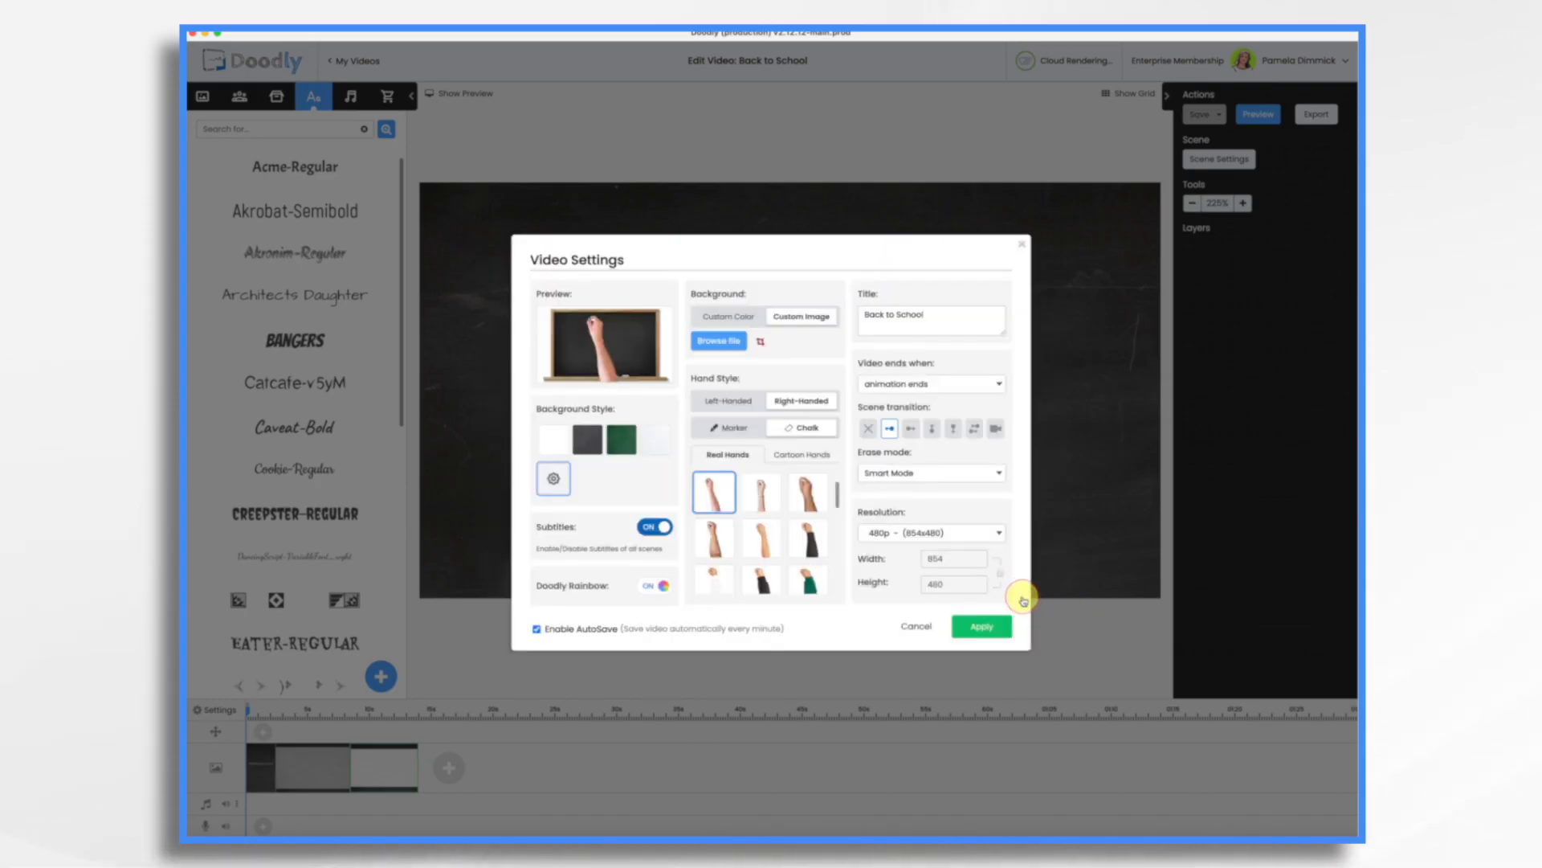
left_click(988, 636)
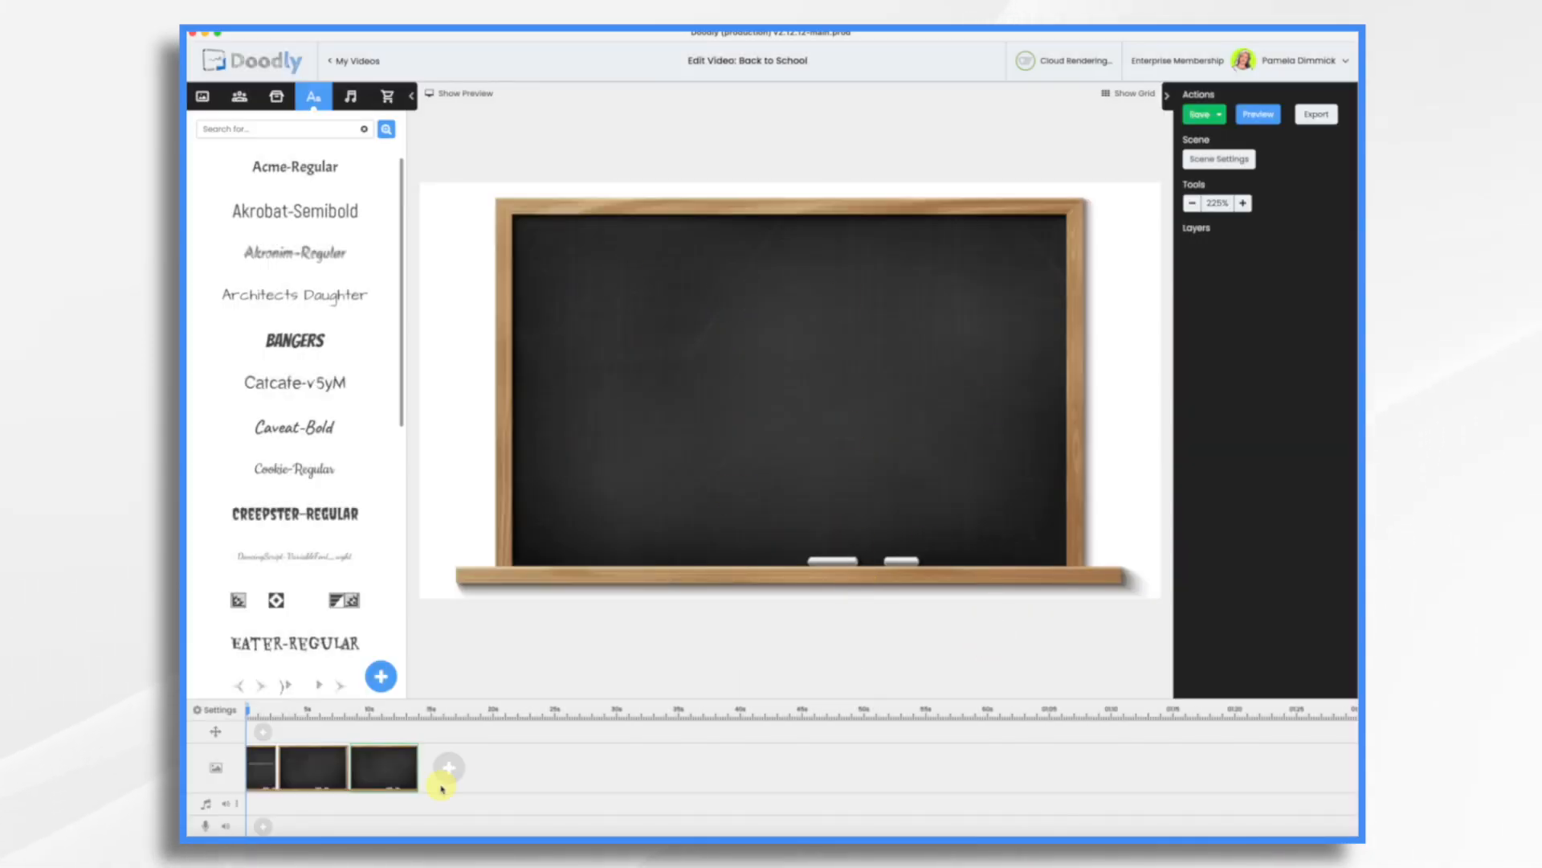
On the first scene, resize and center the "Welcome Back to School!" text across the top of the blackboard.
left_click(269, 773)
left_click(851, 286)
left_click_drag(1125, 321, 962, 298)
left_click_drag(845, 259, 903, 268)
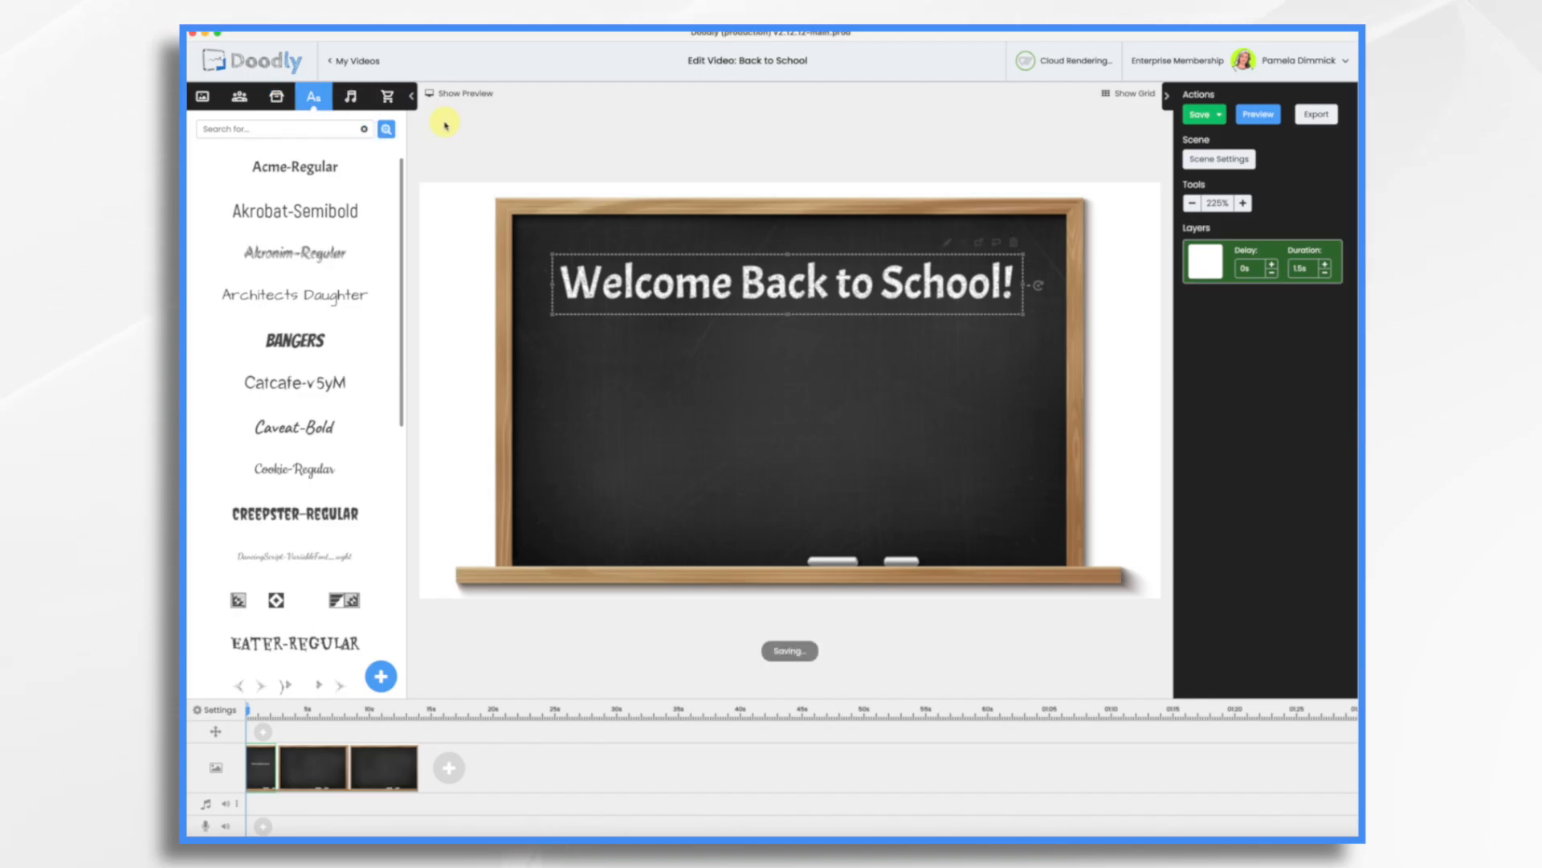
Upload Acme Academy Logo.png as a new prop titled Acme Academy Logo and place it below the heading.
left_click(277, 97)
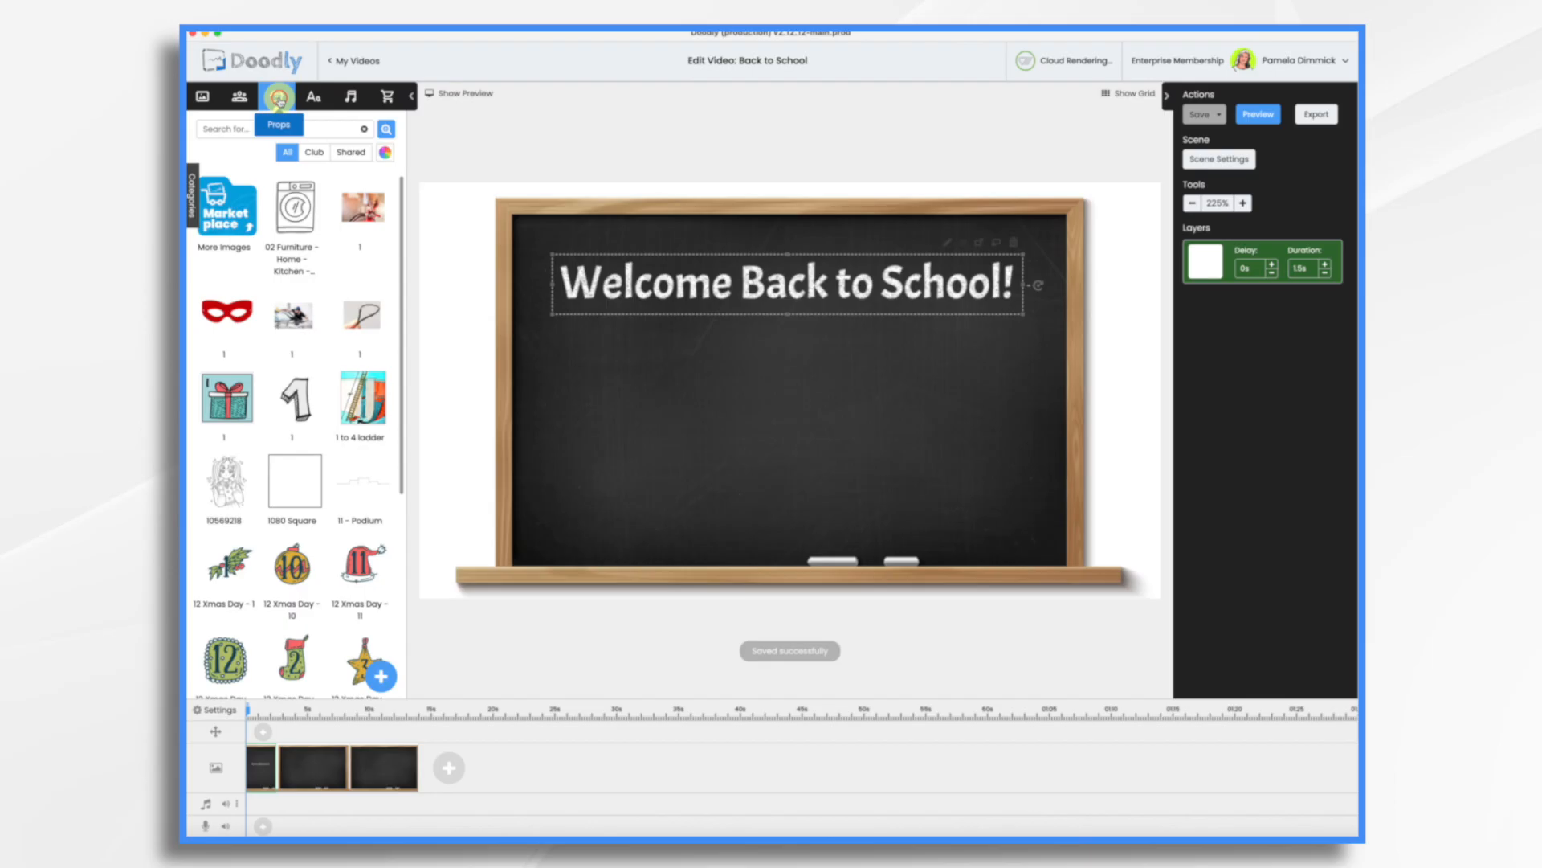
left_click(384, 680)
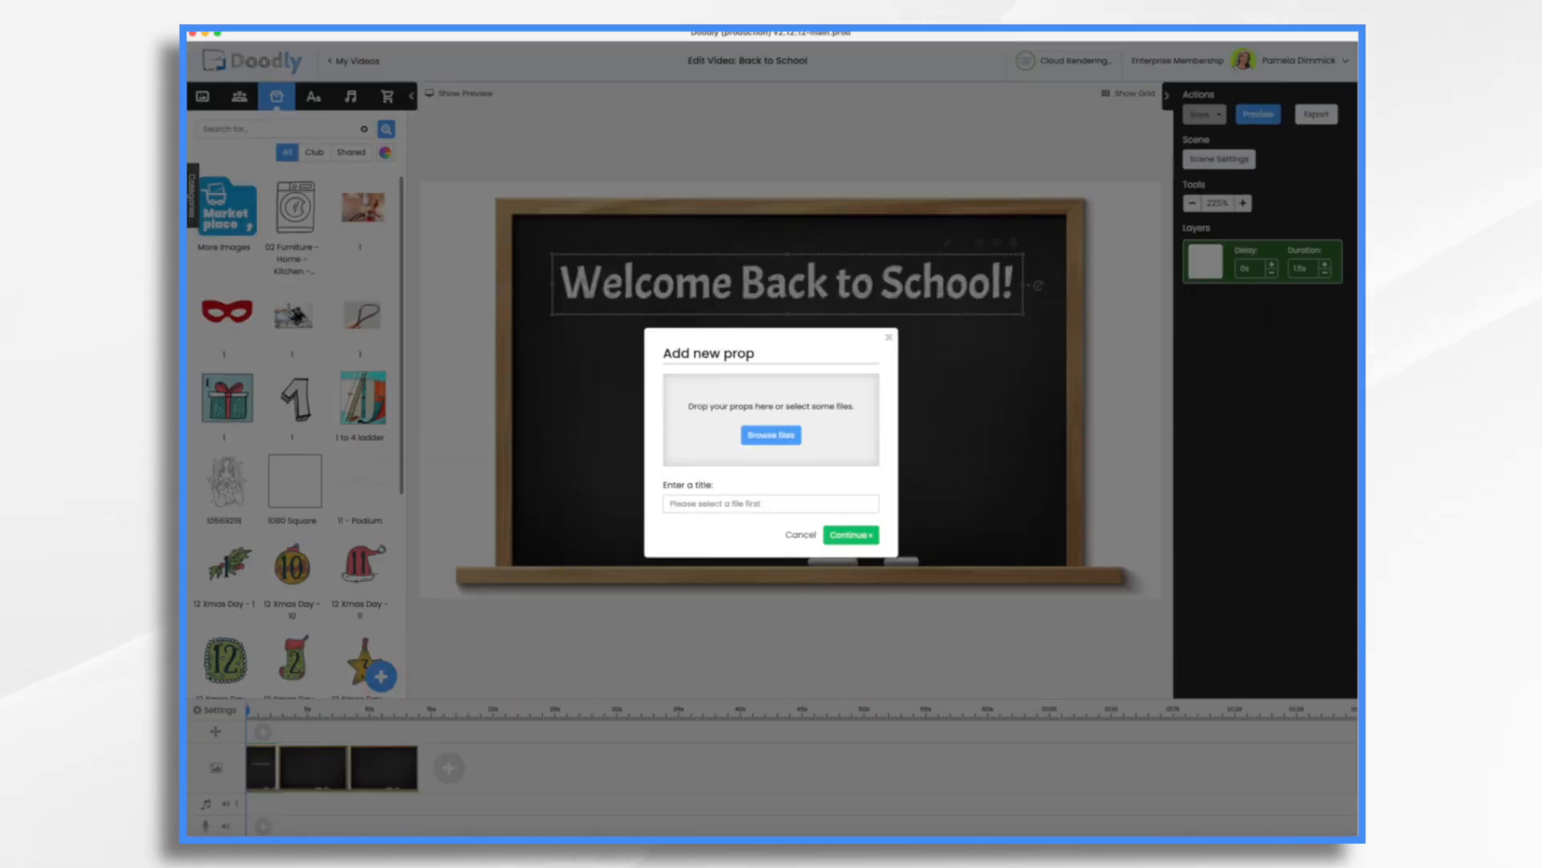
left_click_drag(1028, 342, 804, 438)
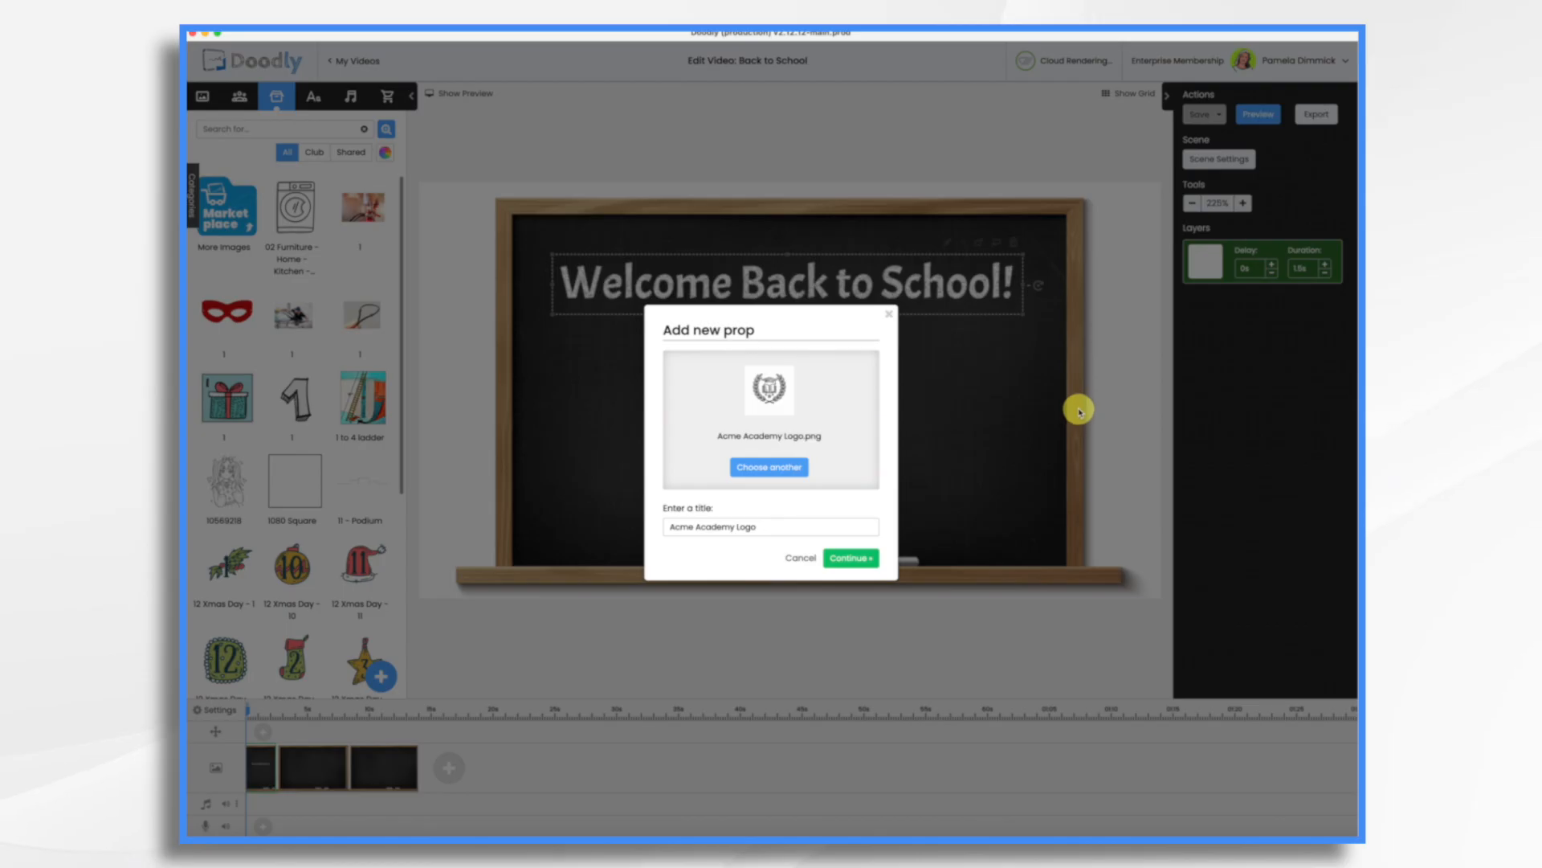
left_click(841, 558)
left_click(793, 414)
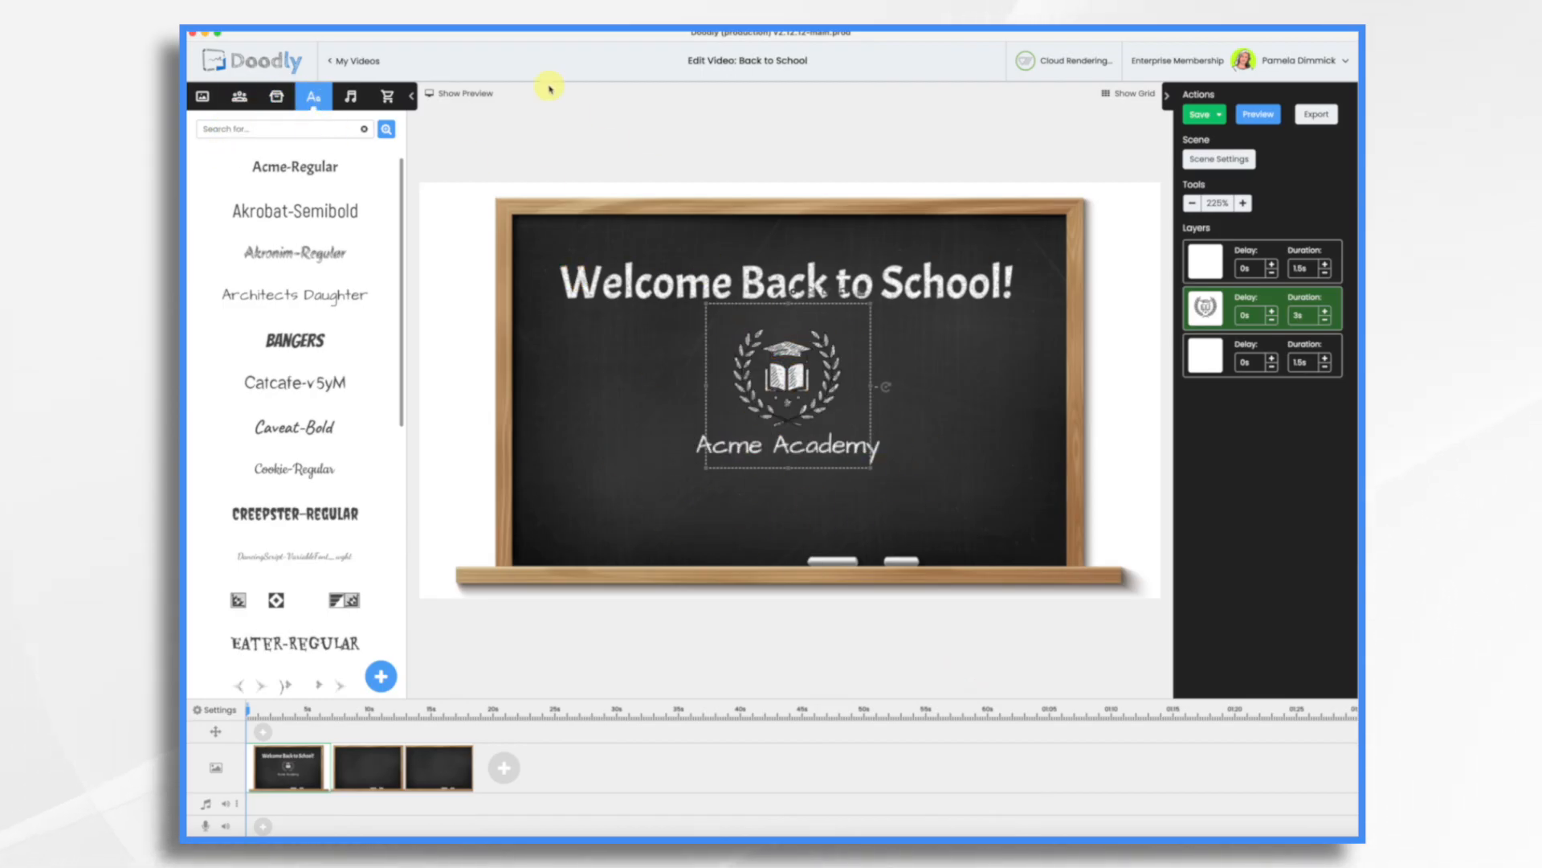
Add the AcmeAcademy sound from the Talkia sounds library to the video's audio track.
left_click(353, 98)
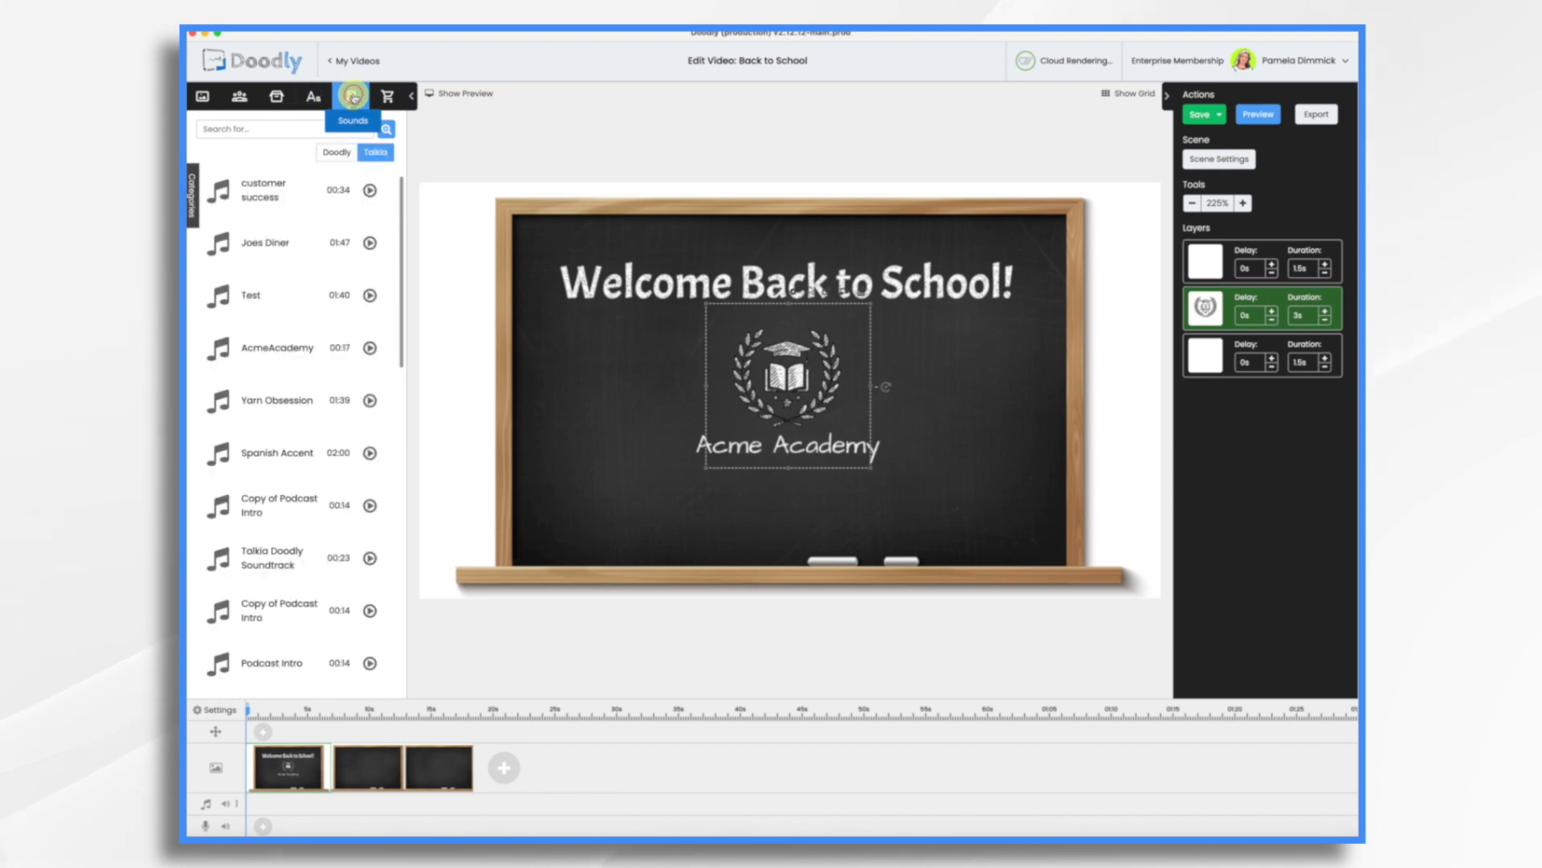
left_click(339, 151)
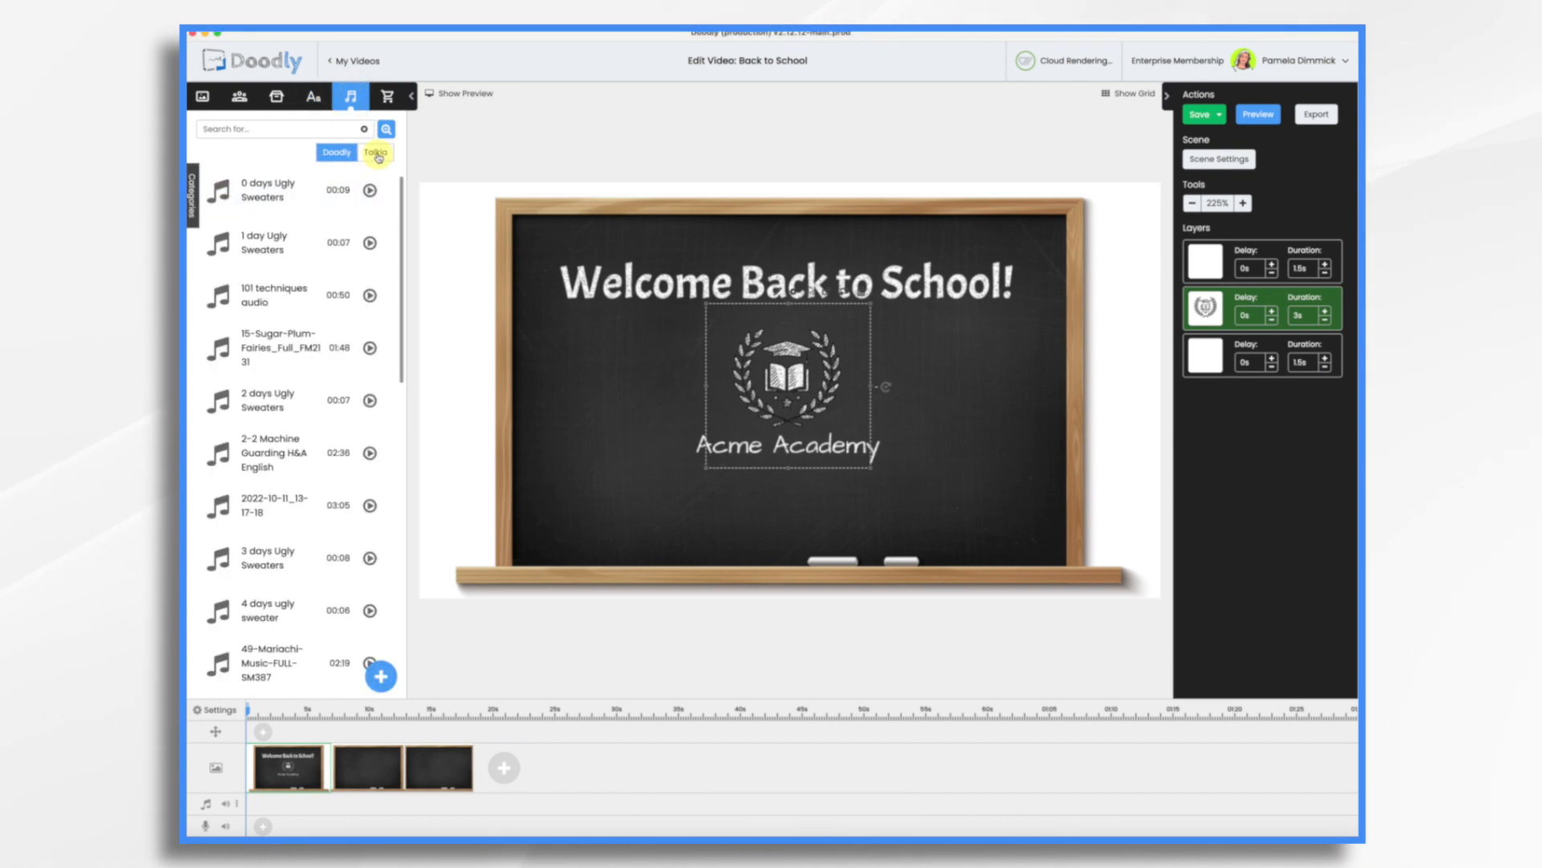
left_click(378, 155)
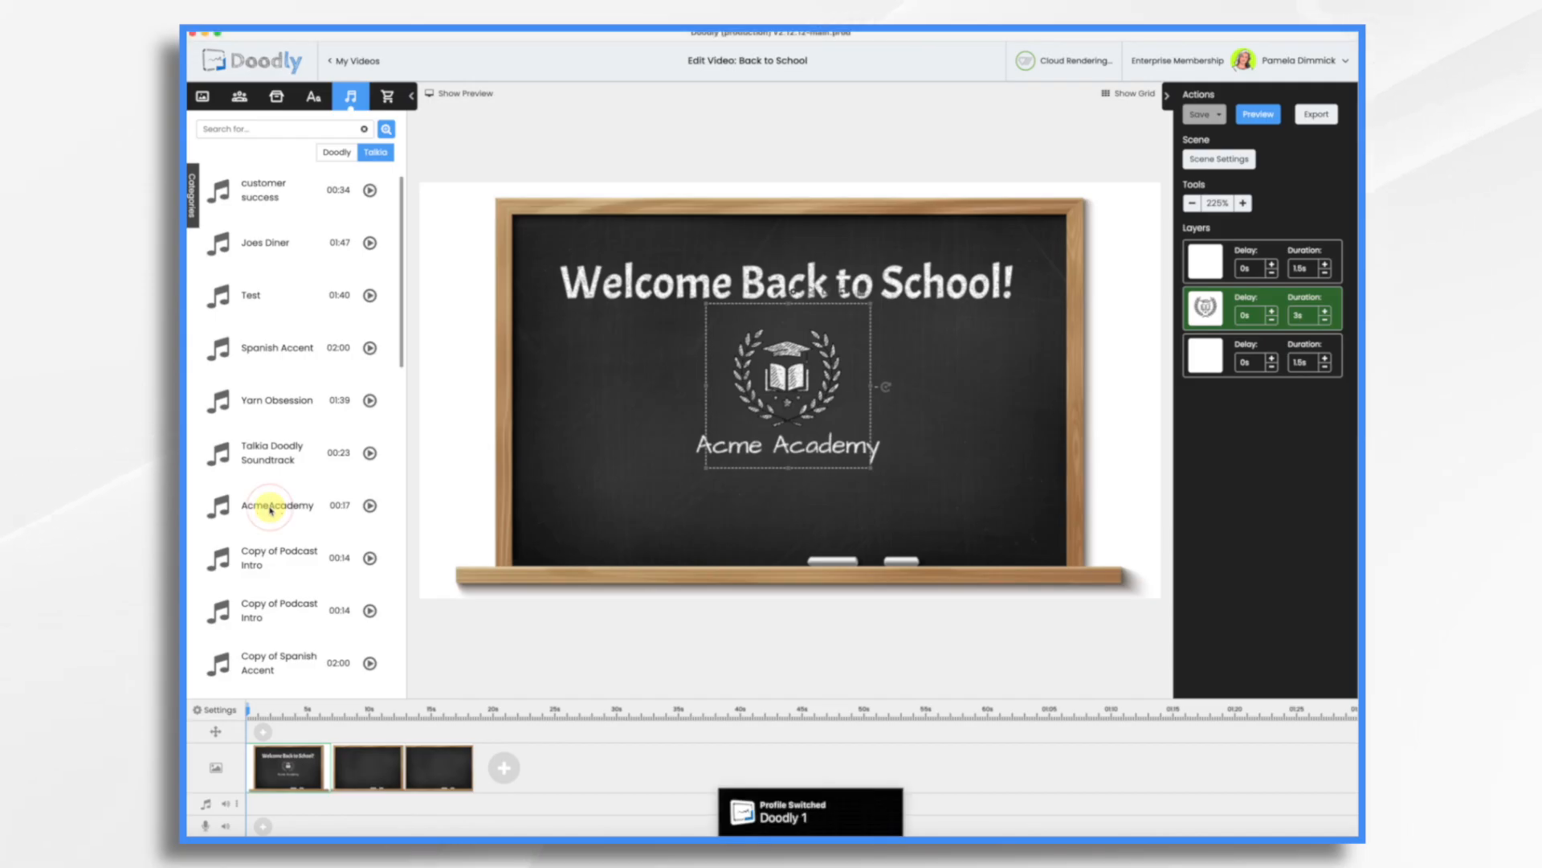
left_click_drag(290, 656, 328, 804)
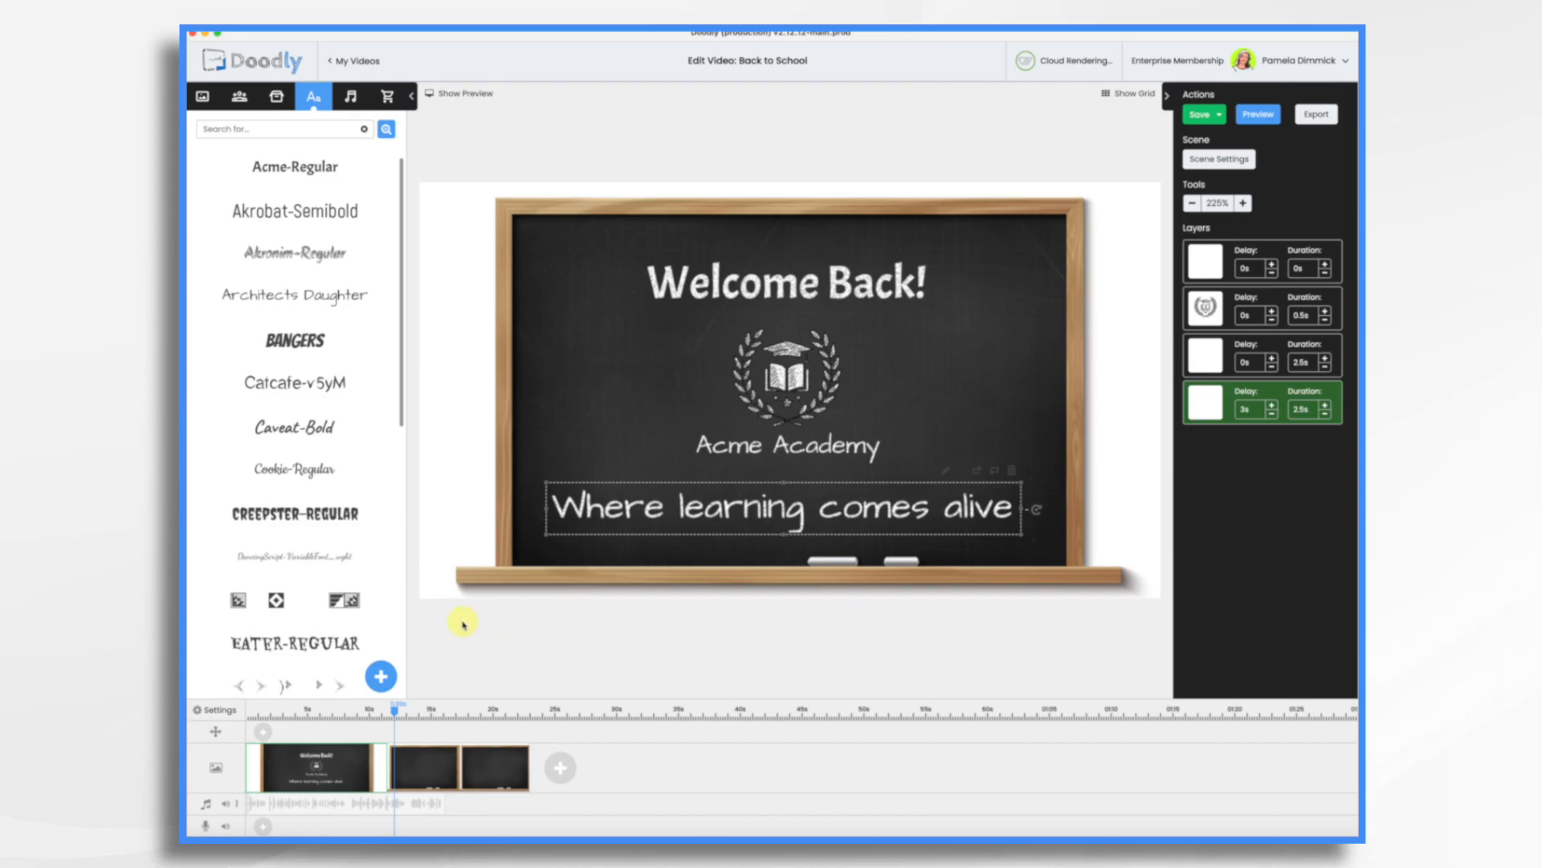
left_click(434, 770)
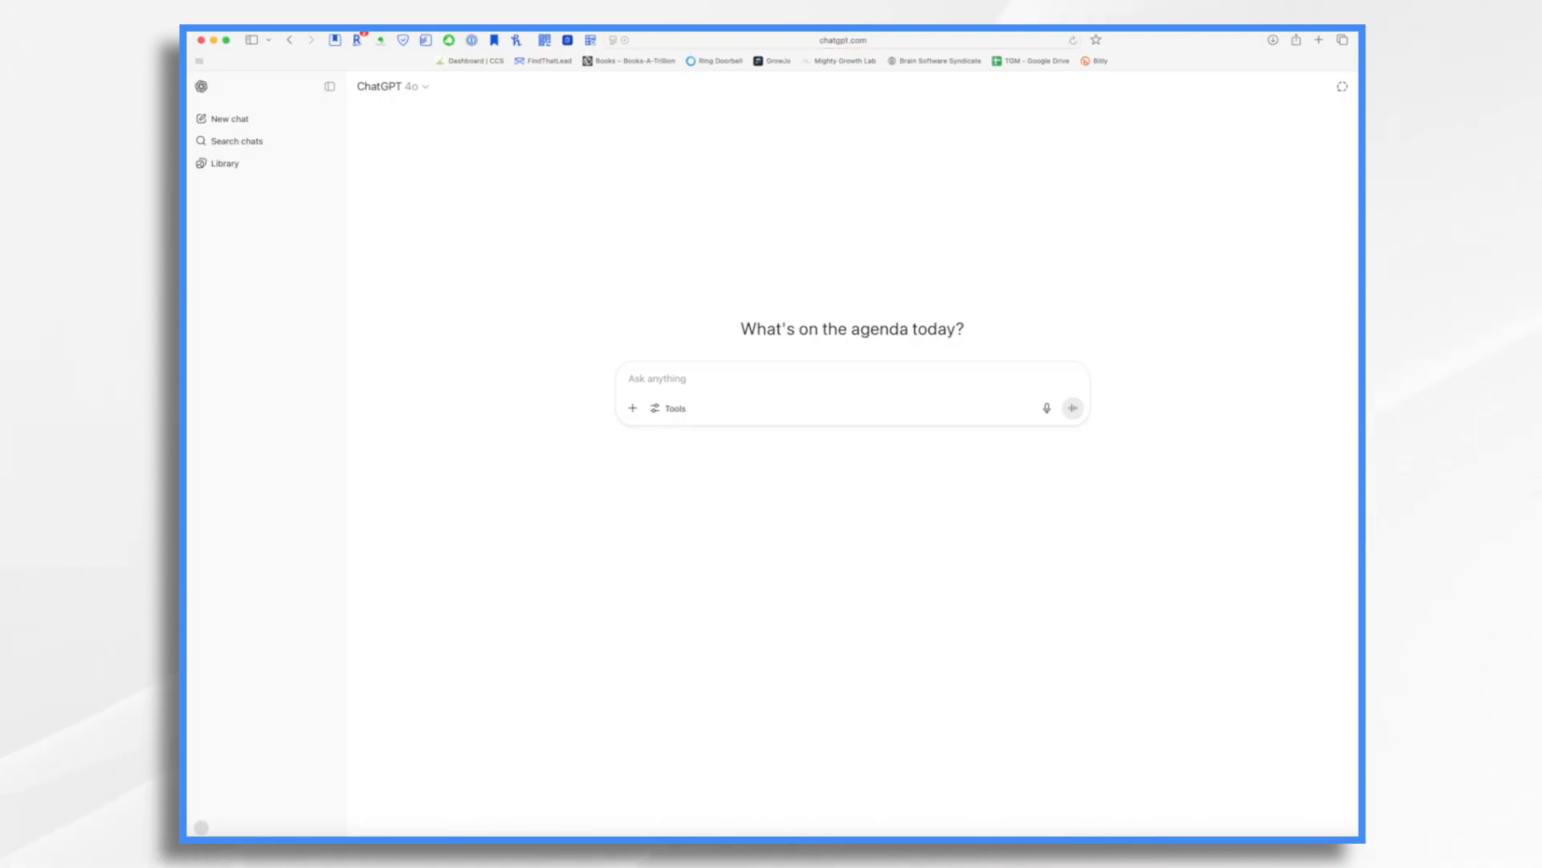
Switch to ChatGPT and generate an image with the prompt "Create a blank whiteboard in a classroom in a doodle style.".
left_click(678, 385)
type("Create a blank whiteboard in a classroom in a doodle style.")
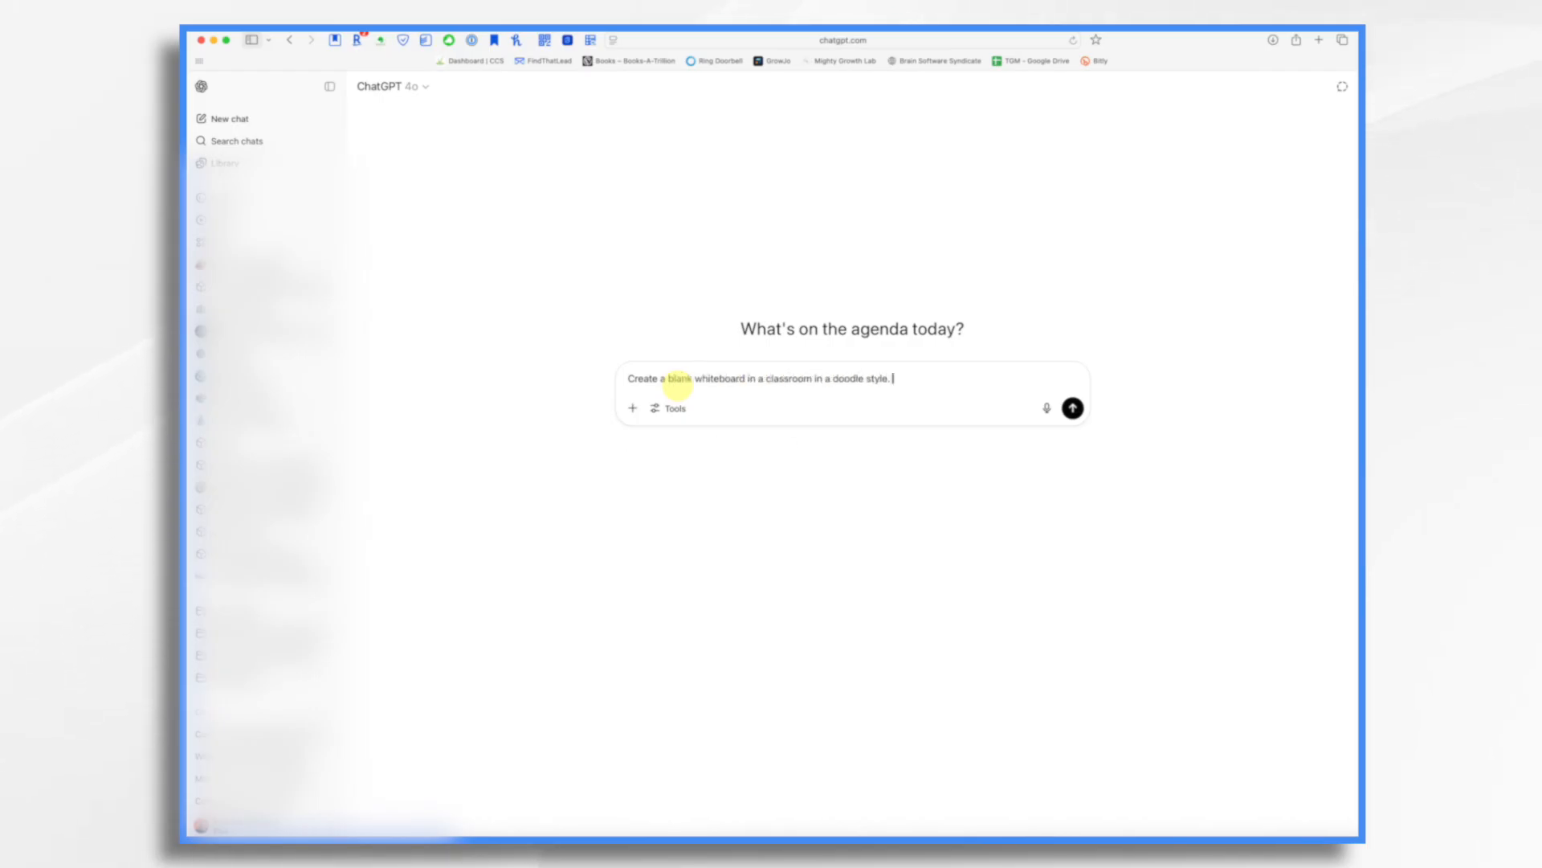
left_click(1072, 408)
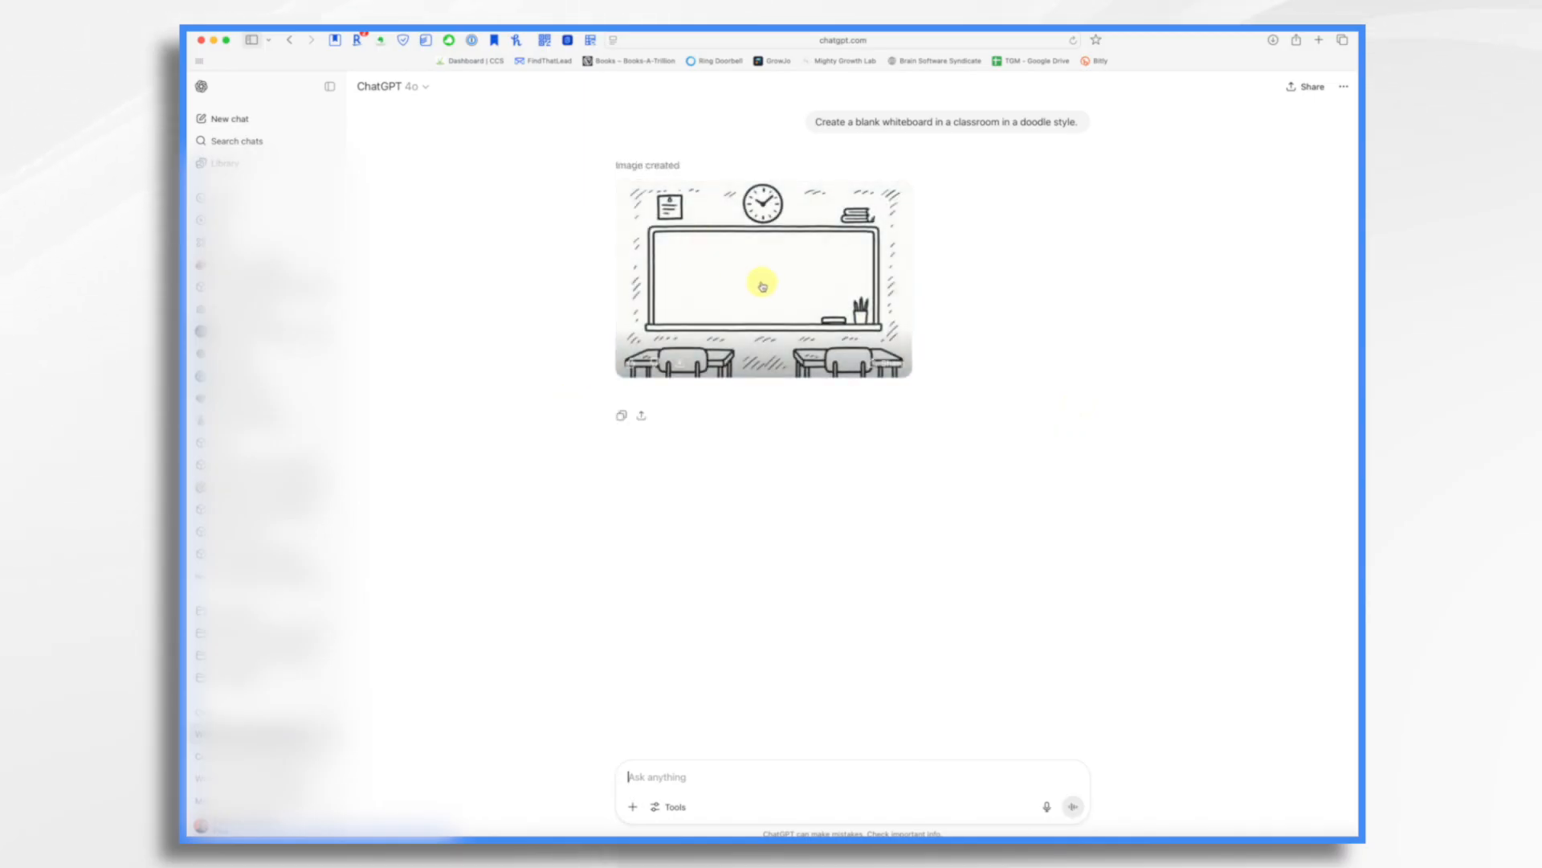
left_click(678, 368)
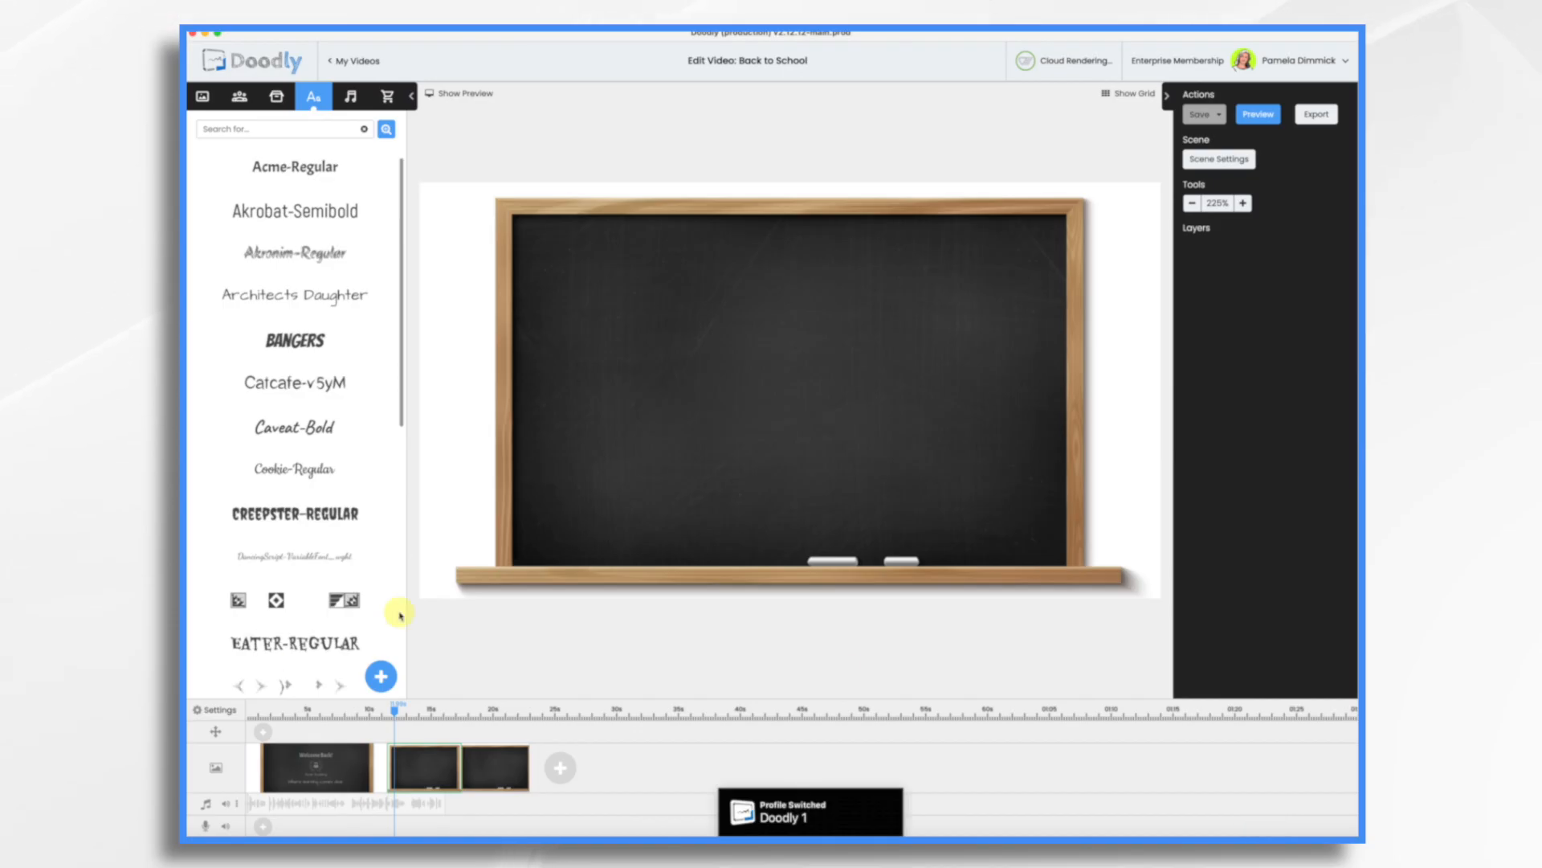
left_click(217, 710)
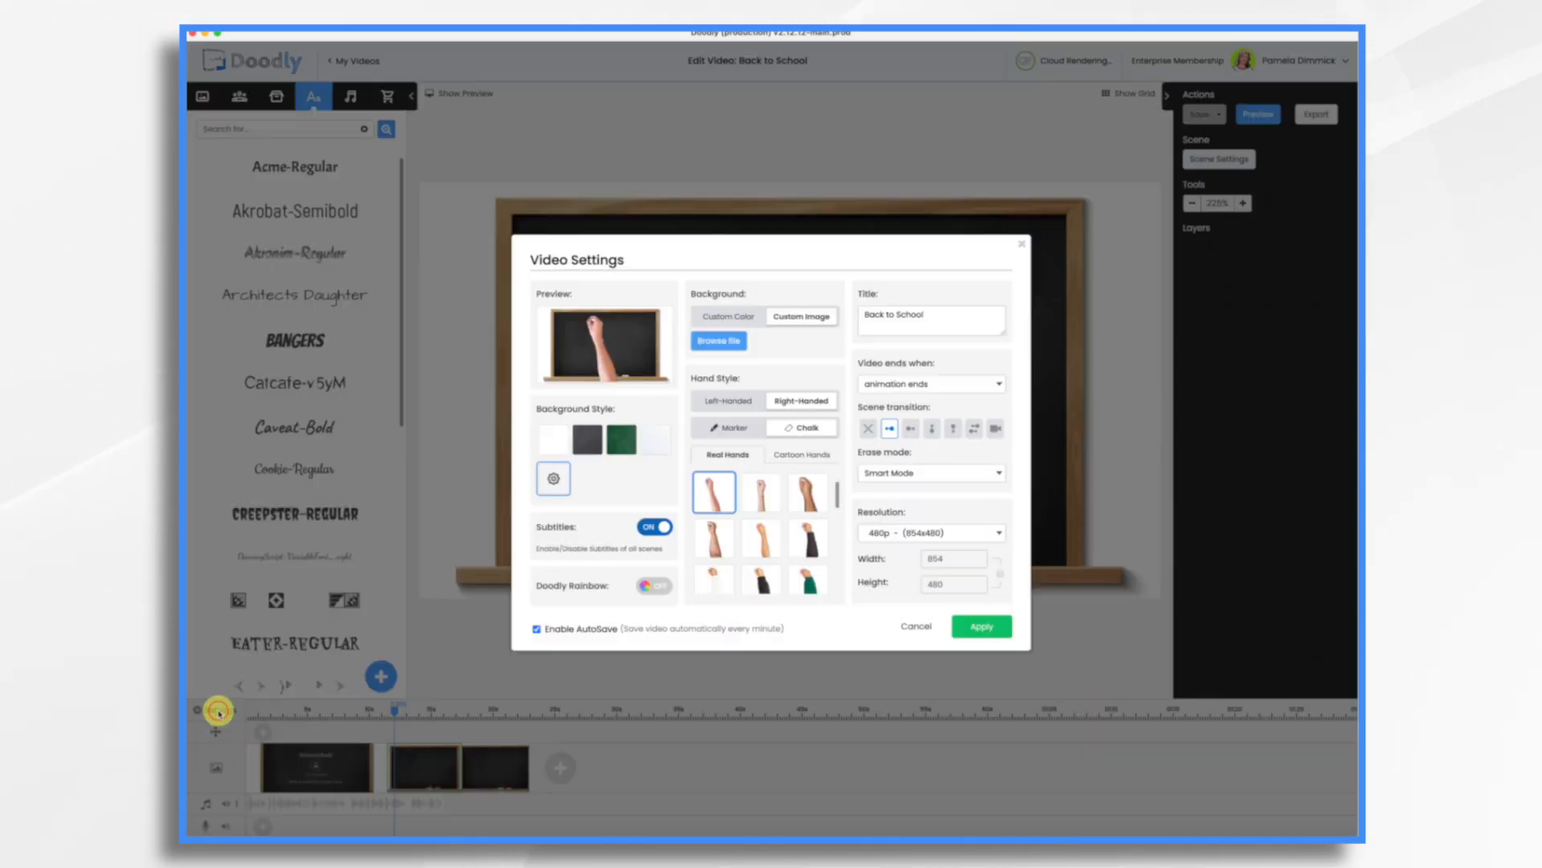
left_click(552, 478)
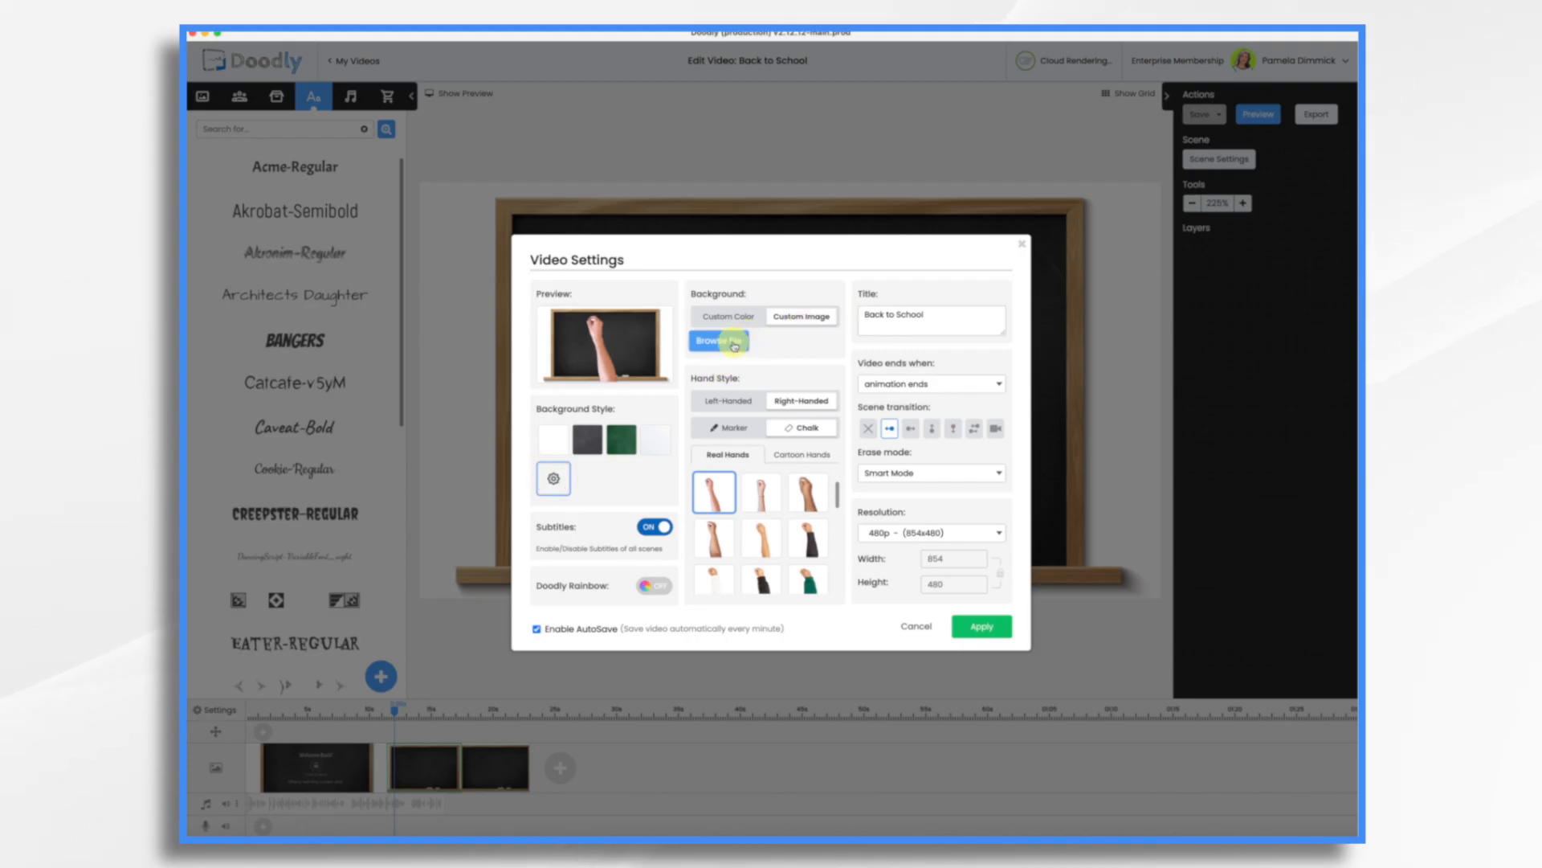
left_click(727, 341)
double_click(730, 363)
left_click_drag(740, 391, 699, 333)
left_click_drag(919, 482, 1008, 563)
left_click_drag(870, 429, 861, 435)
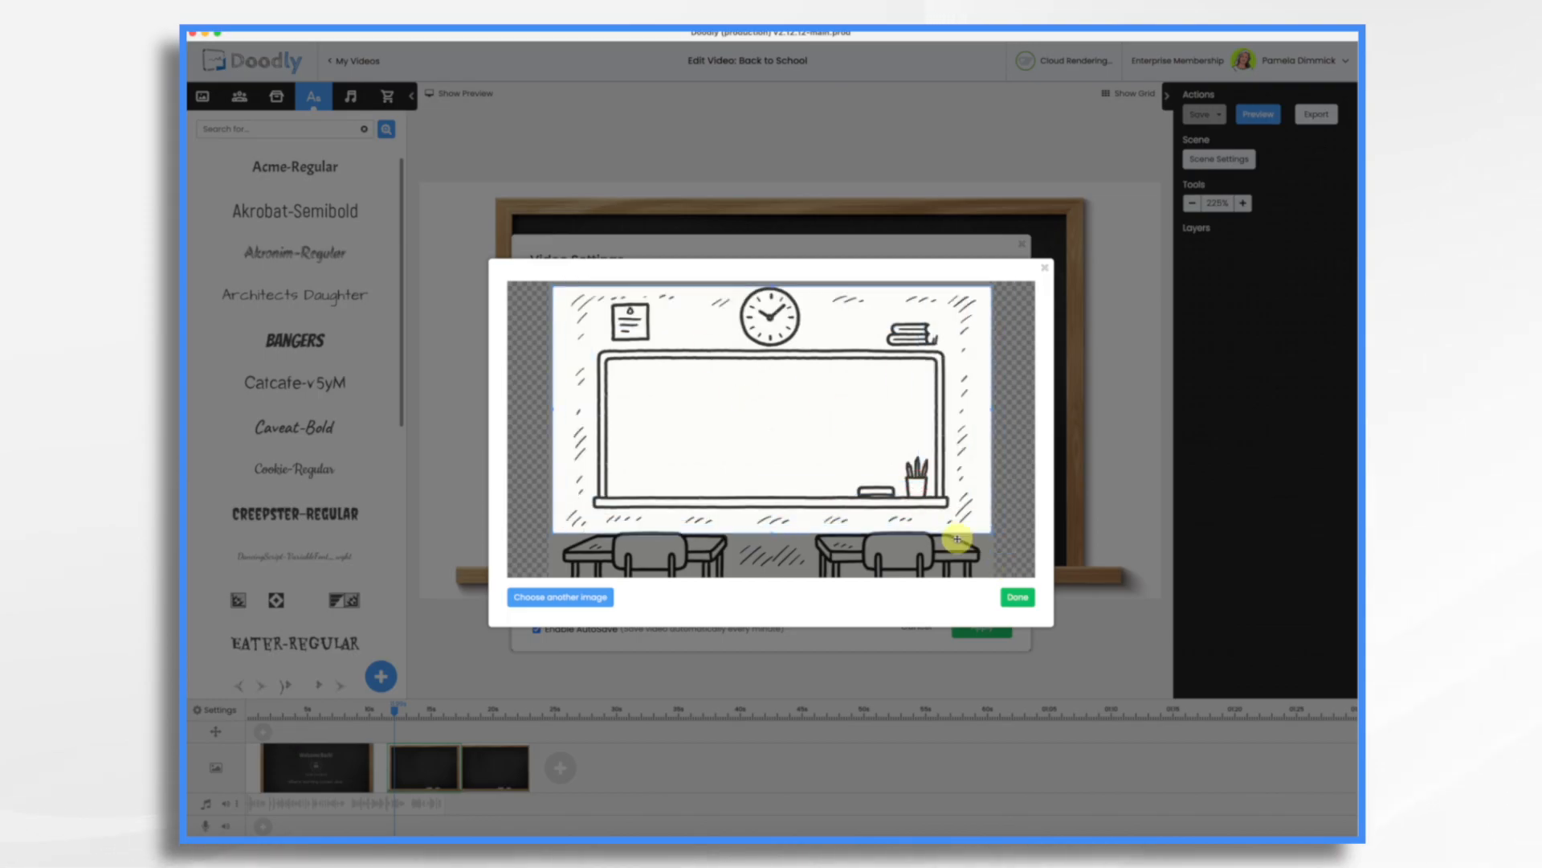
left_click_drag(992, 531, 1075, 586)
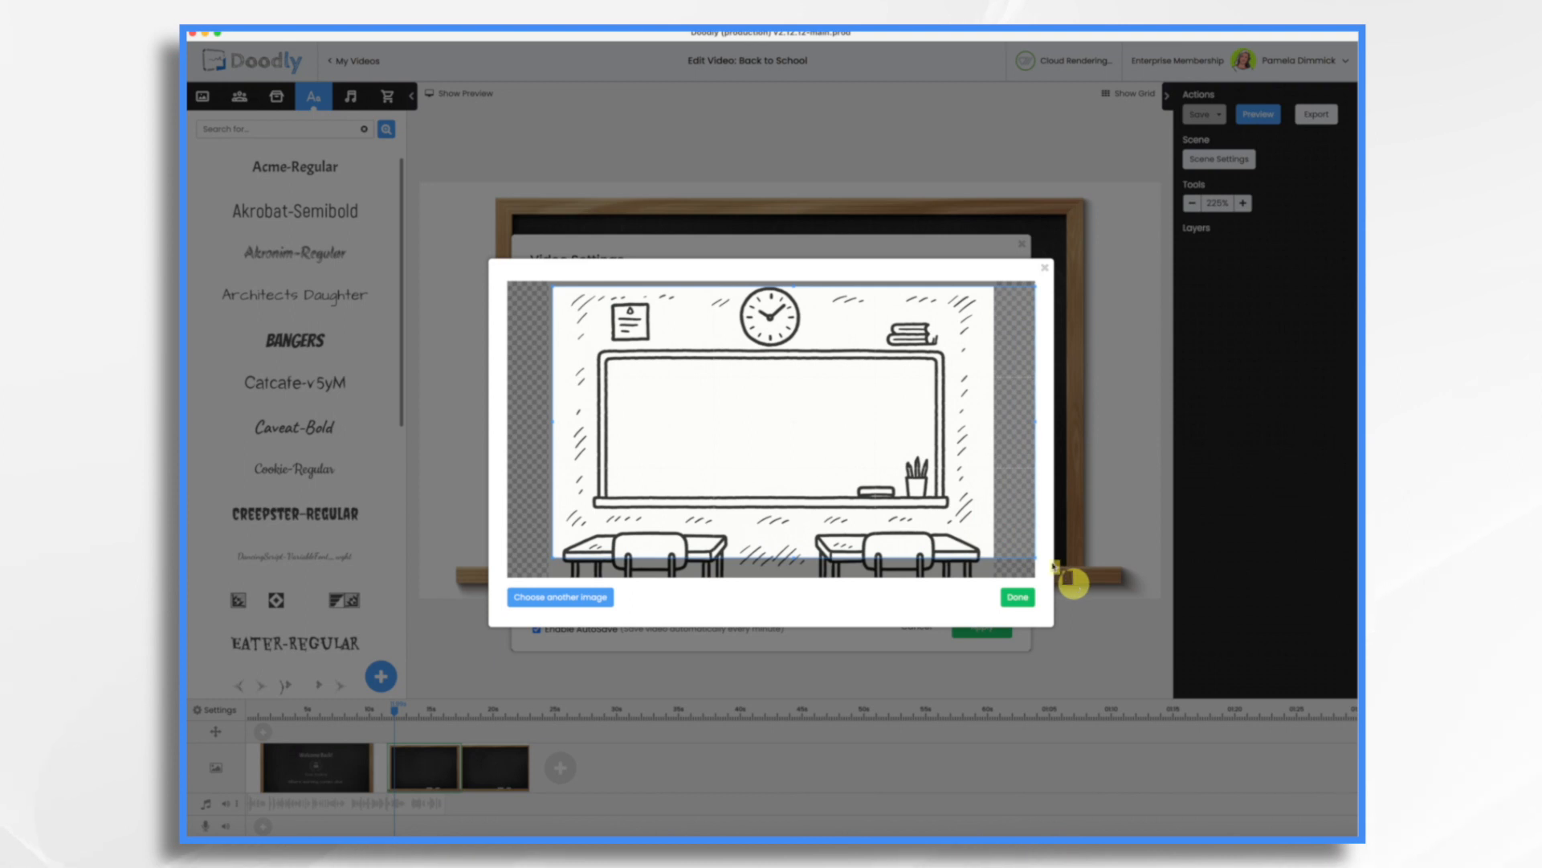
mouse_move(875, 479)
left_mouse_down()
mouse_move(866, 498)
mouse_move(873, 457)
left_mouse_up()
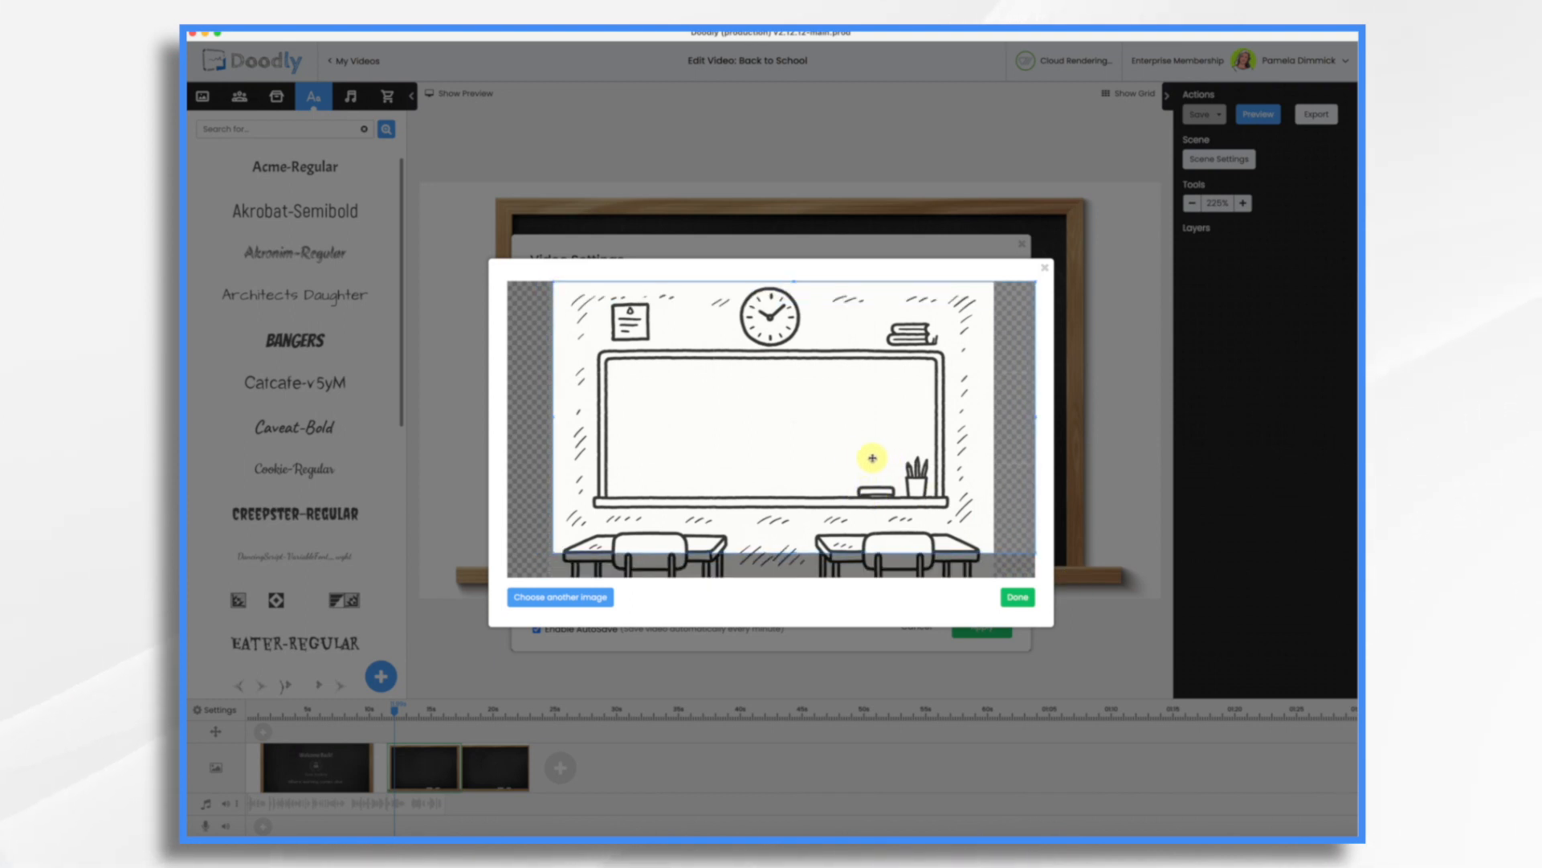
left_click(1045, 267)
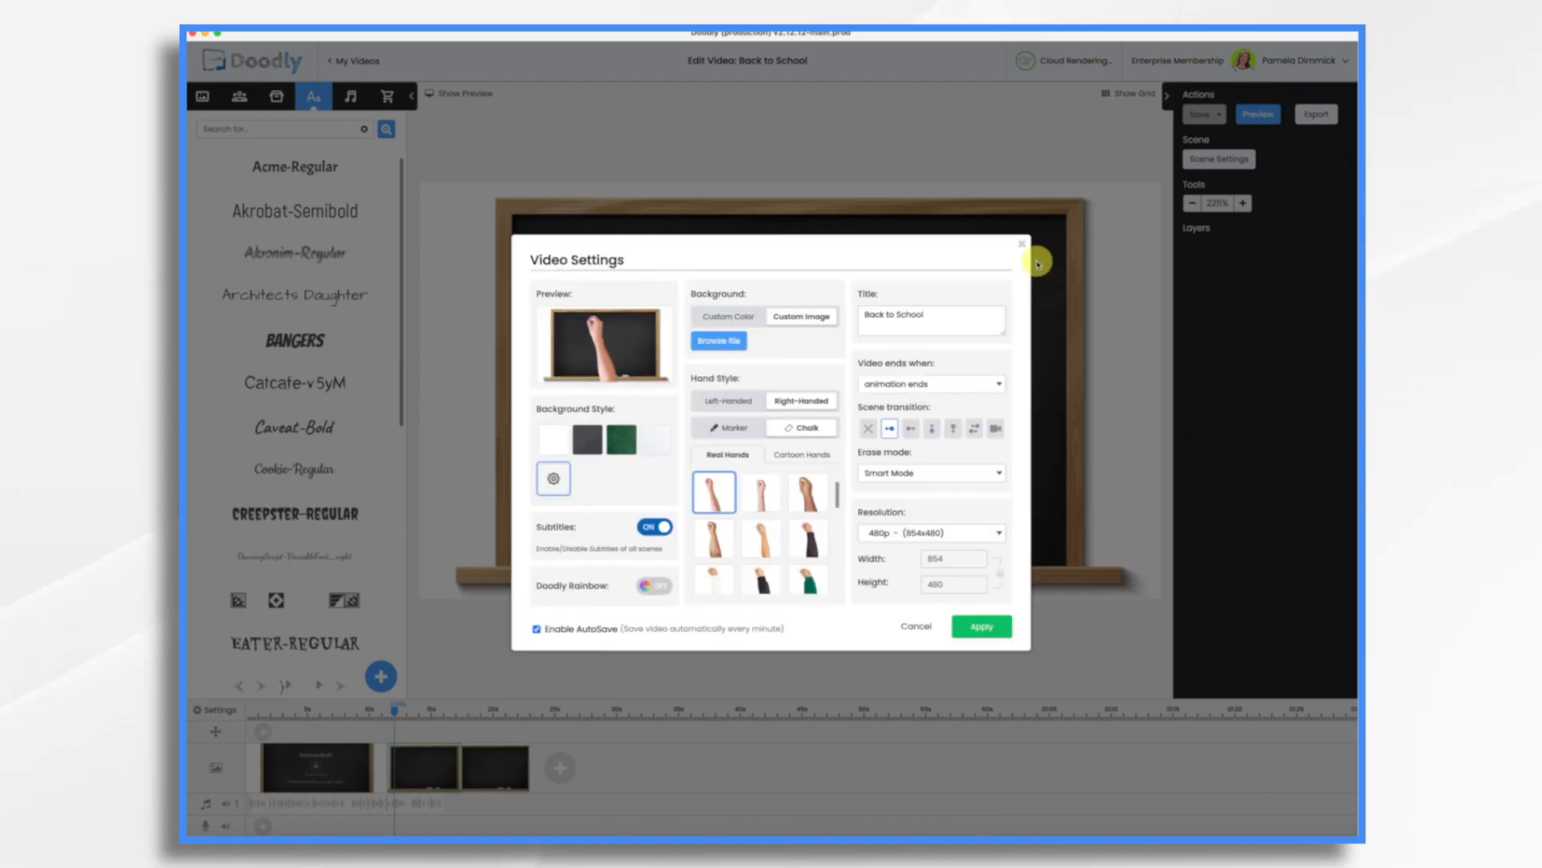
left_click(1021, 249)
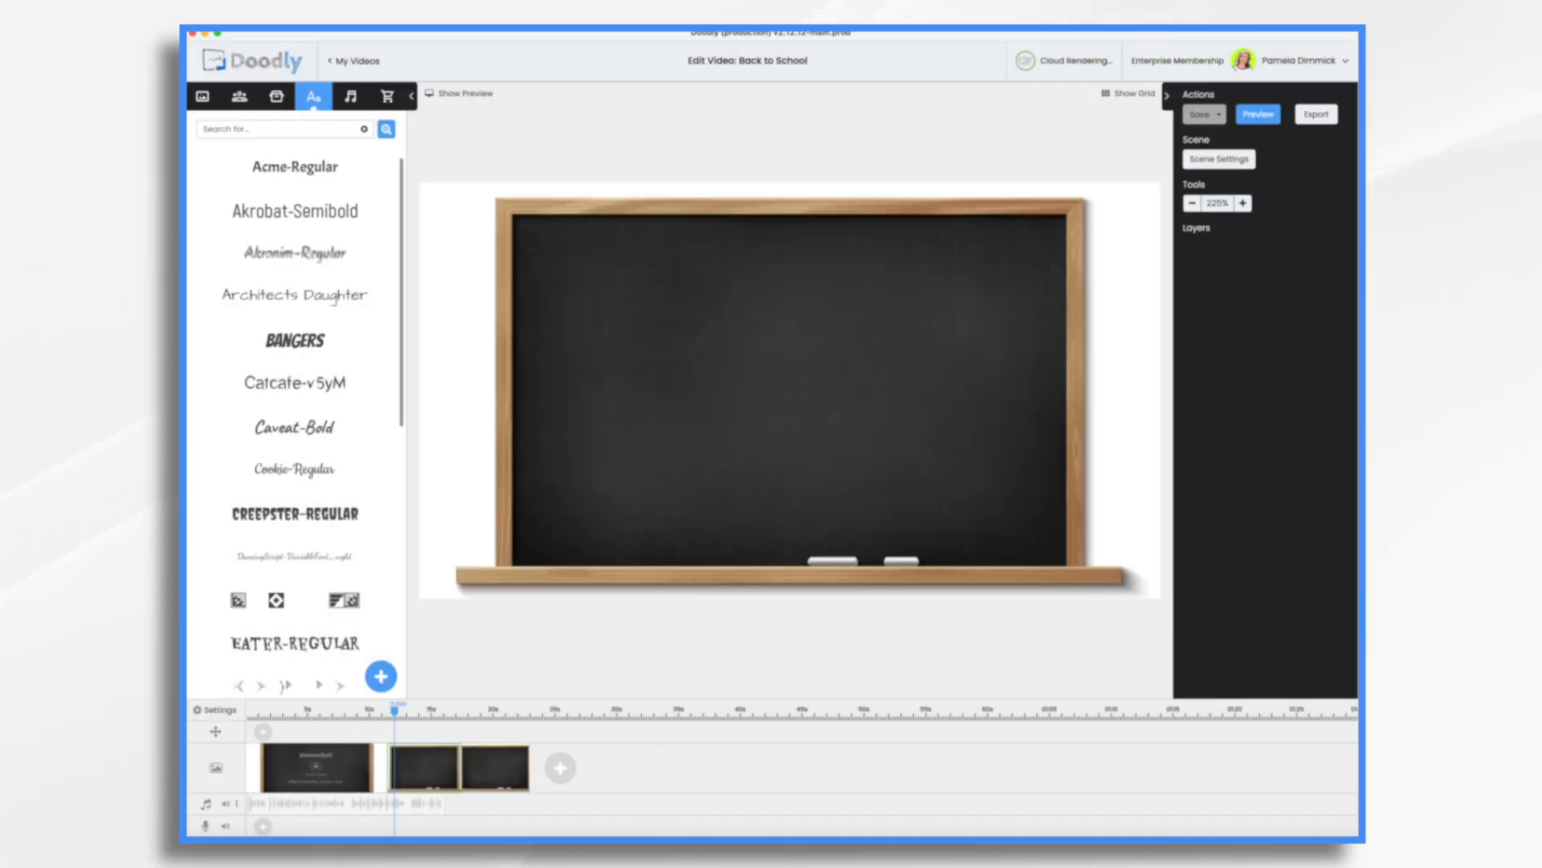
Inspect the downloaded ChatGPT classroom image's dimensions in the Downloads folder.
key("super+Tab")
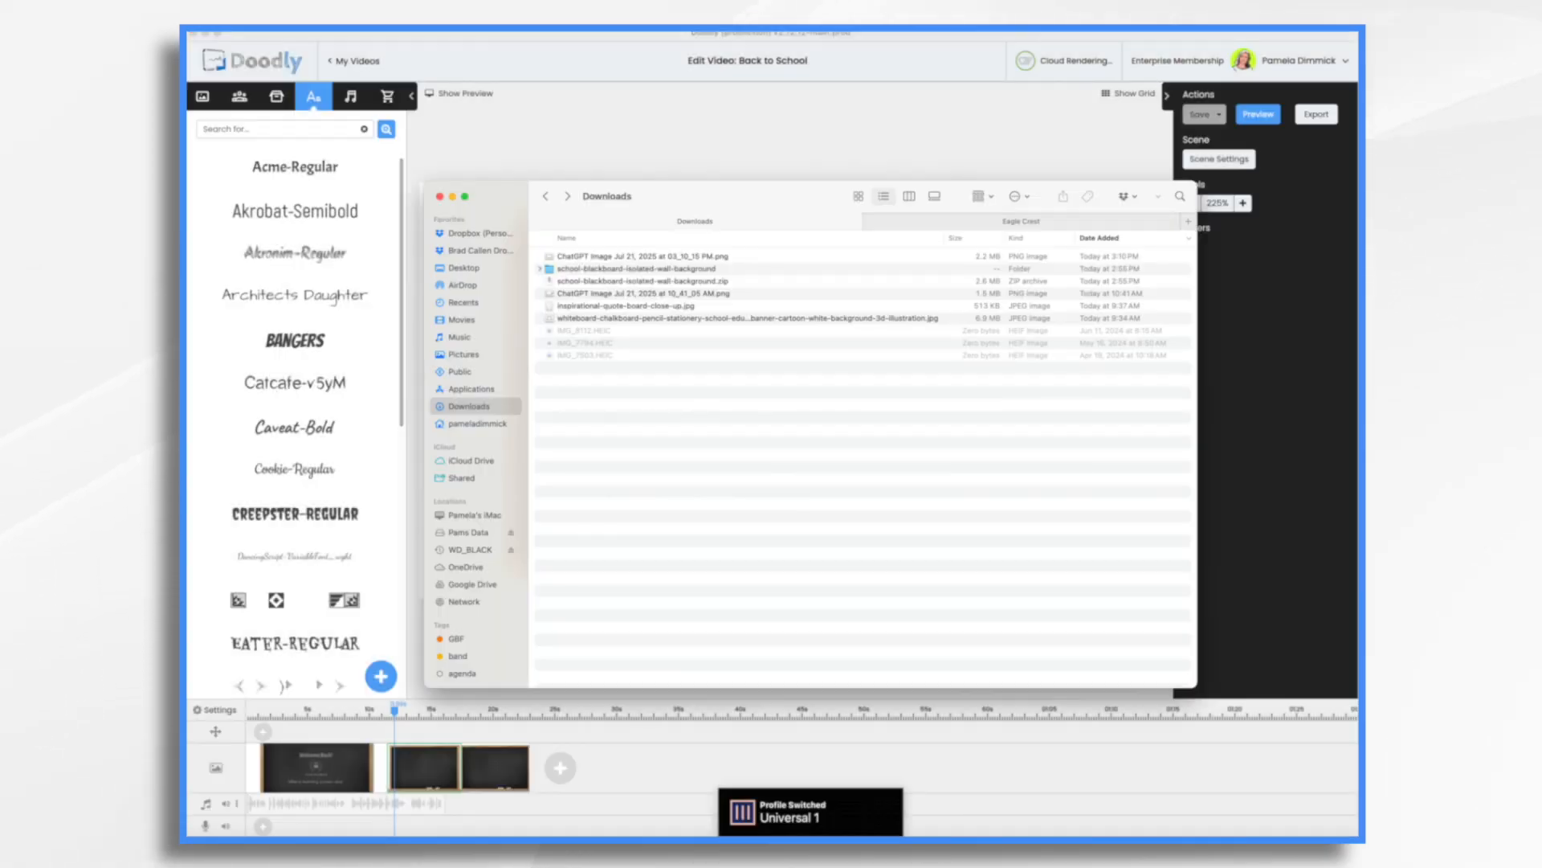
left_click(689, 257)
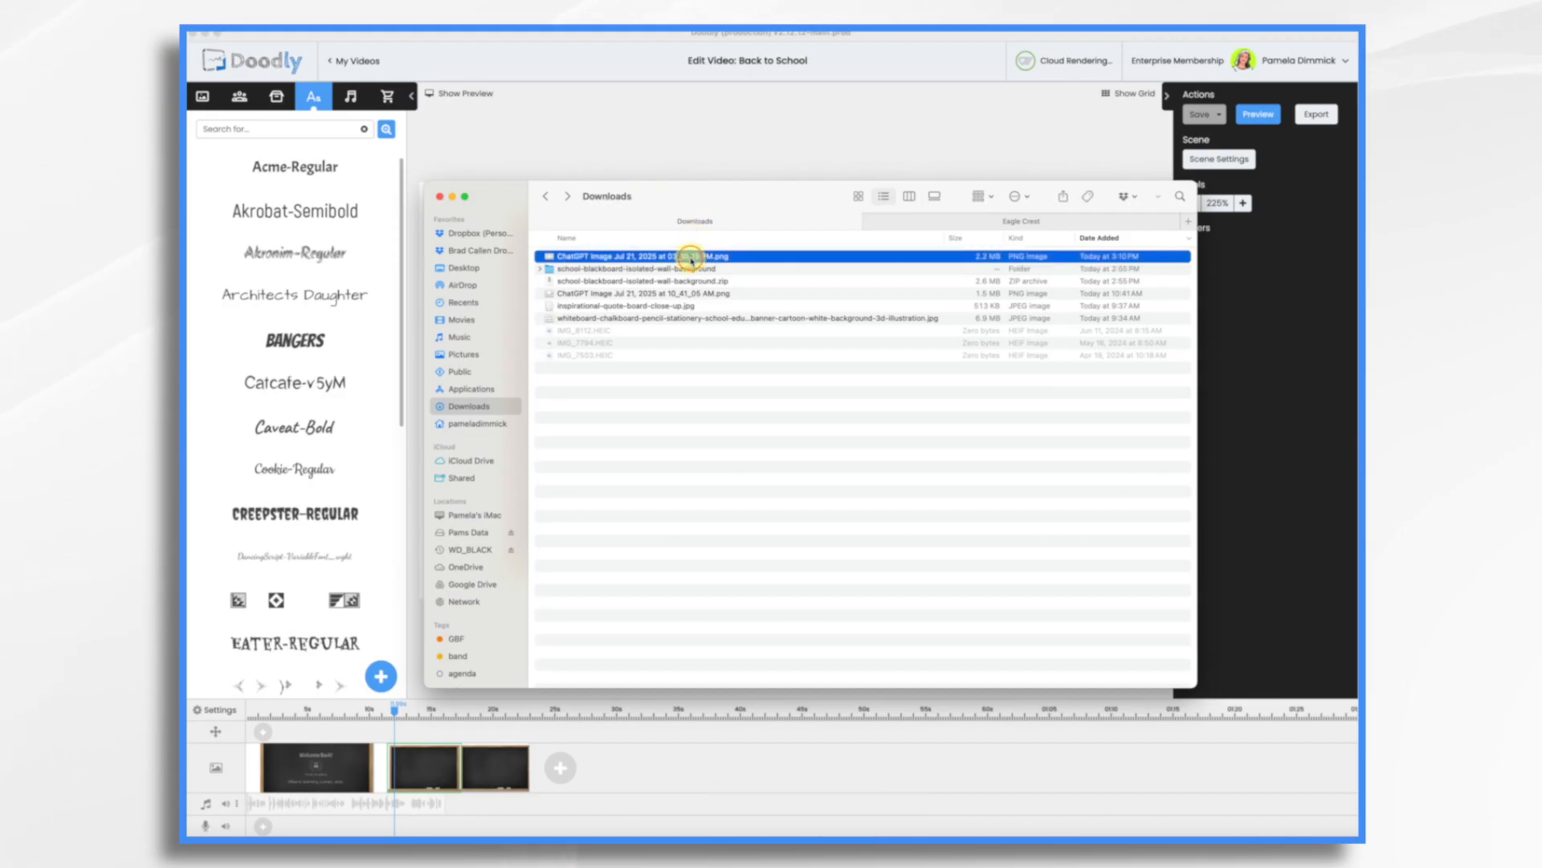
left_click(934, 197)
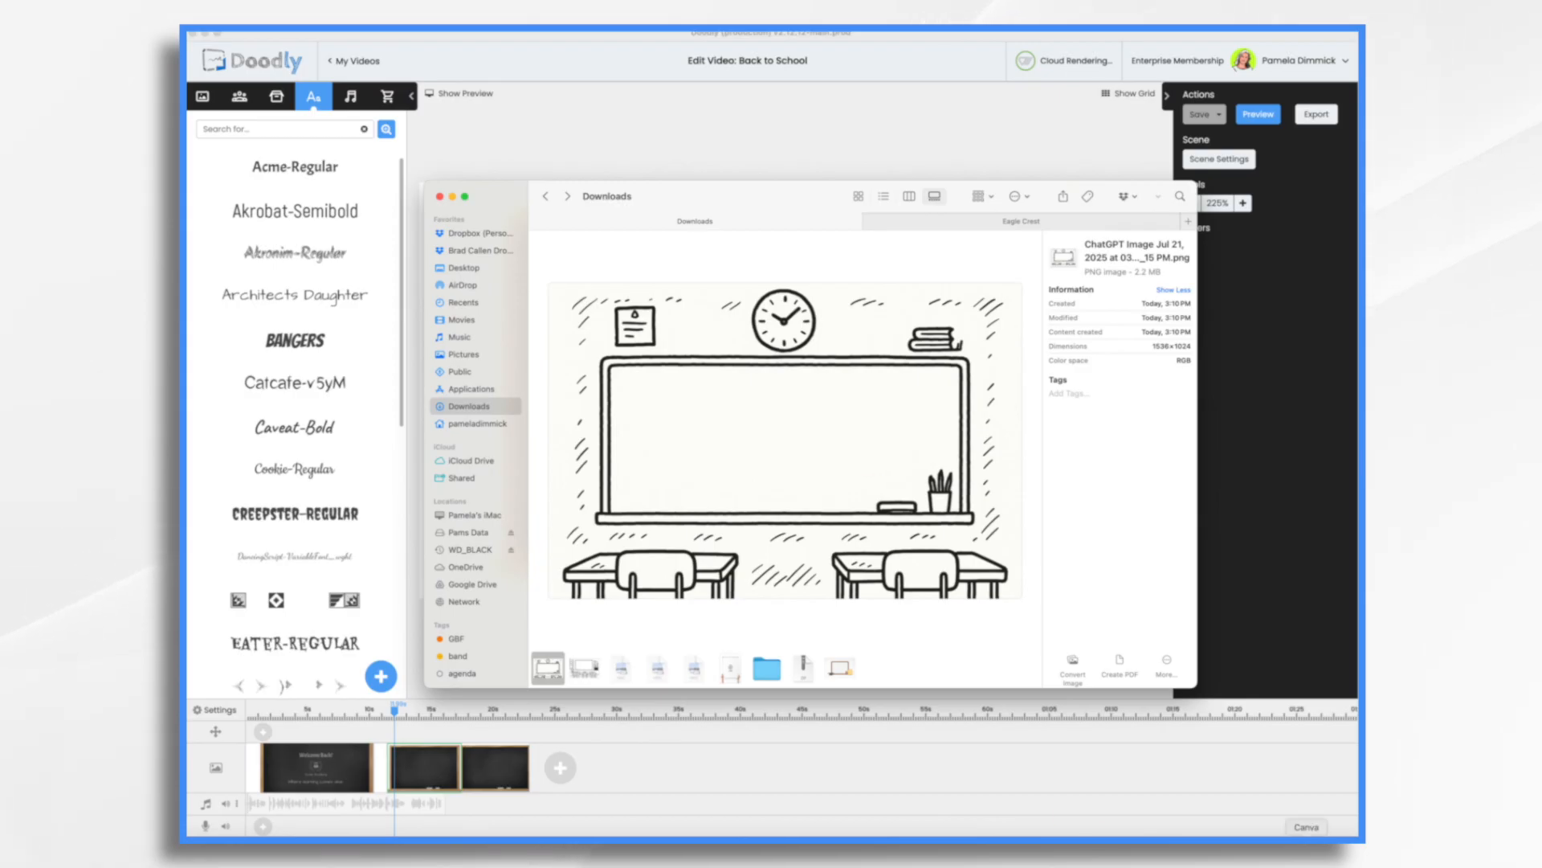
left_click(1262, 853)
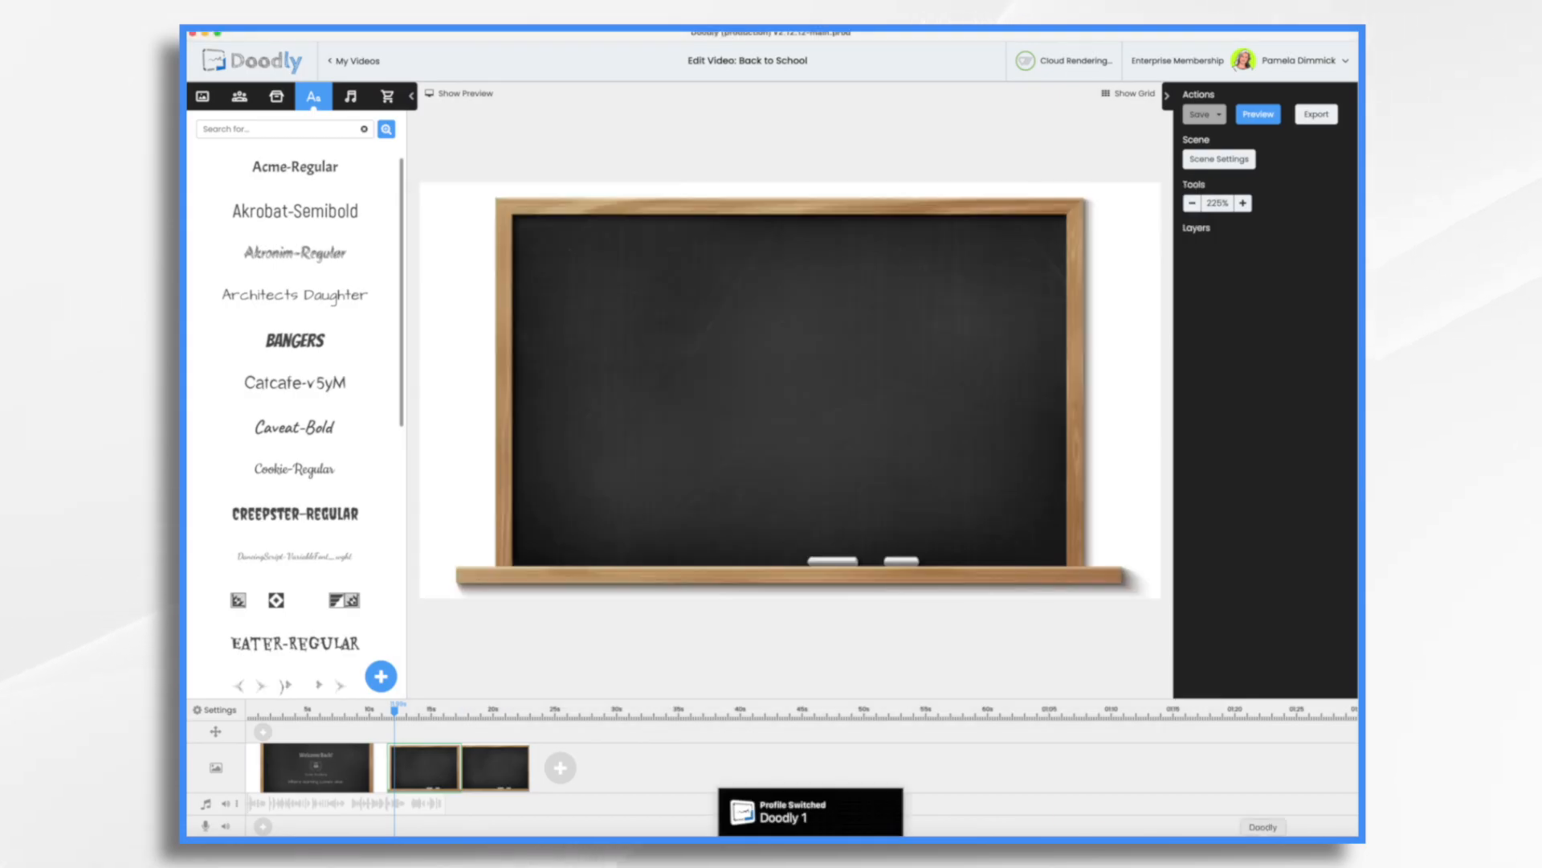
Set the video resolution to Custom, unlock the aspect ratio, and enter 1536 by 1024, then apply.
left_click(219, 711)
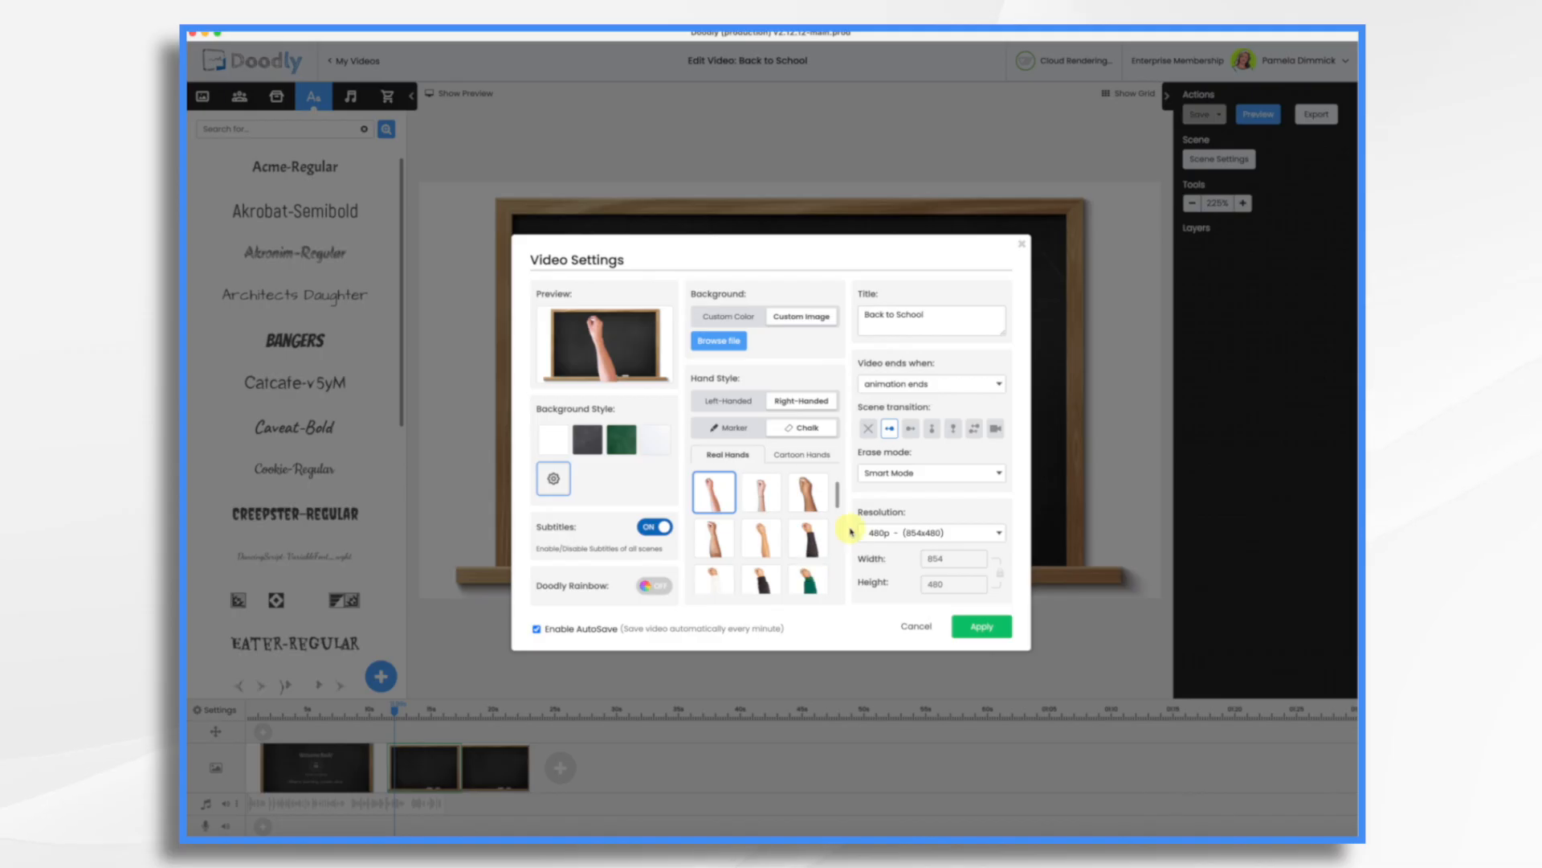
left_click(951, 533)
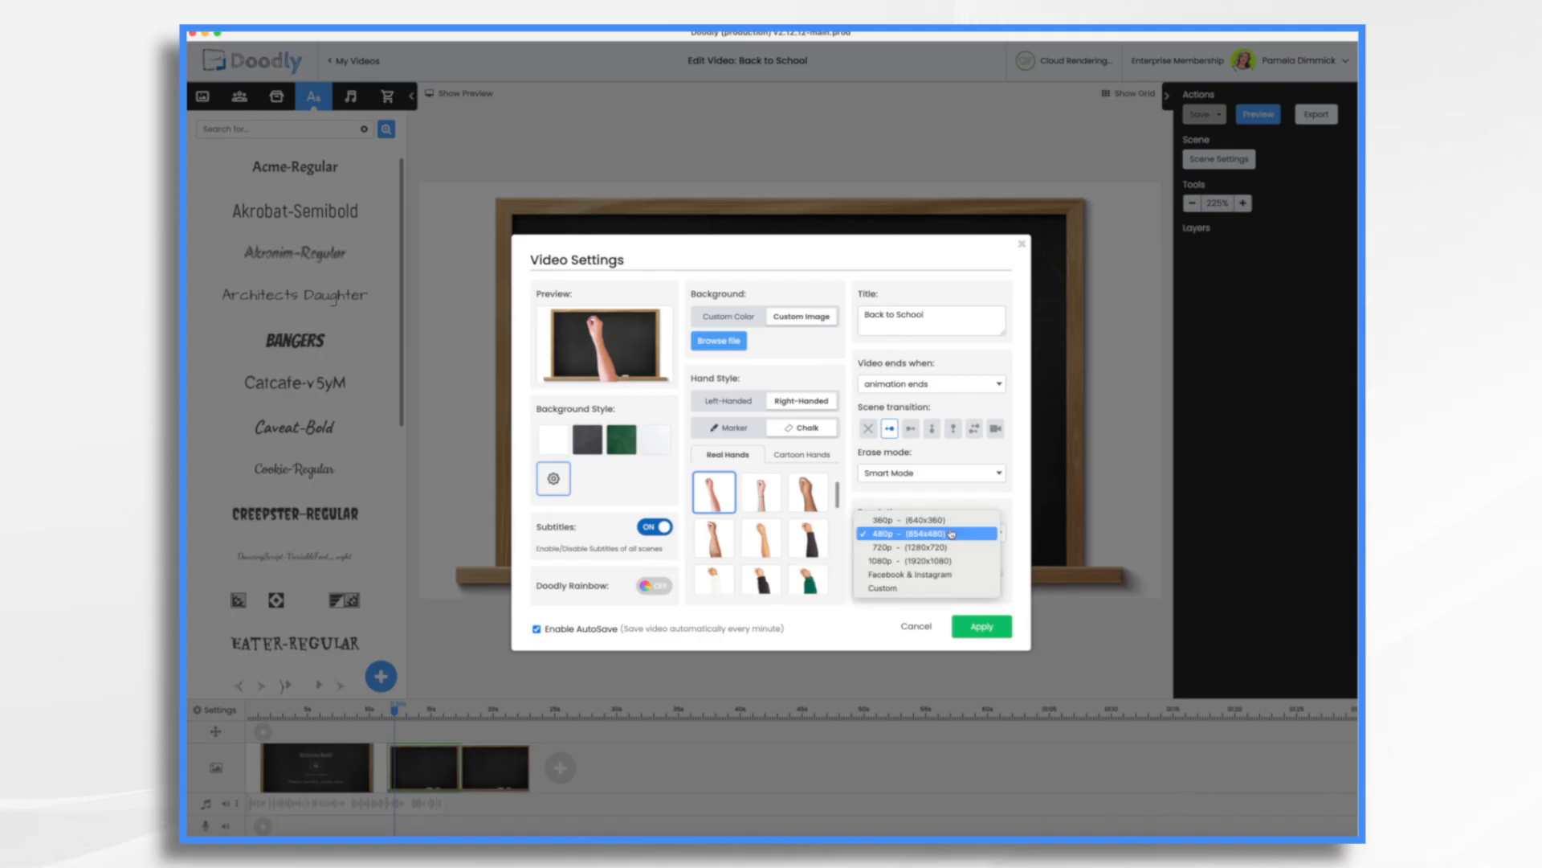
left_click(889, 585)
left_click(944, 565)
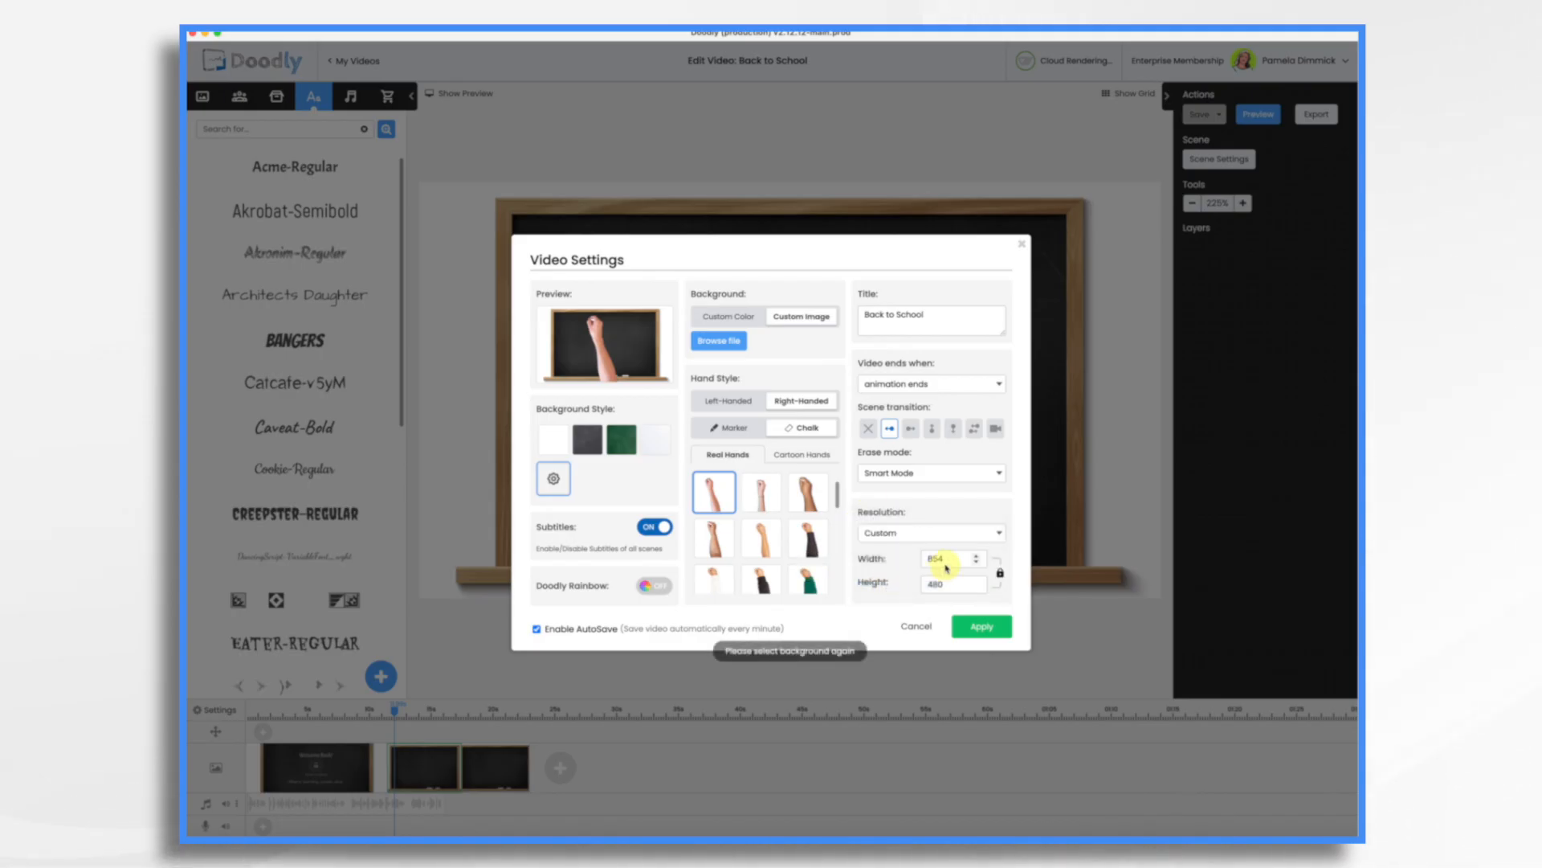
left_click(997, 575)
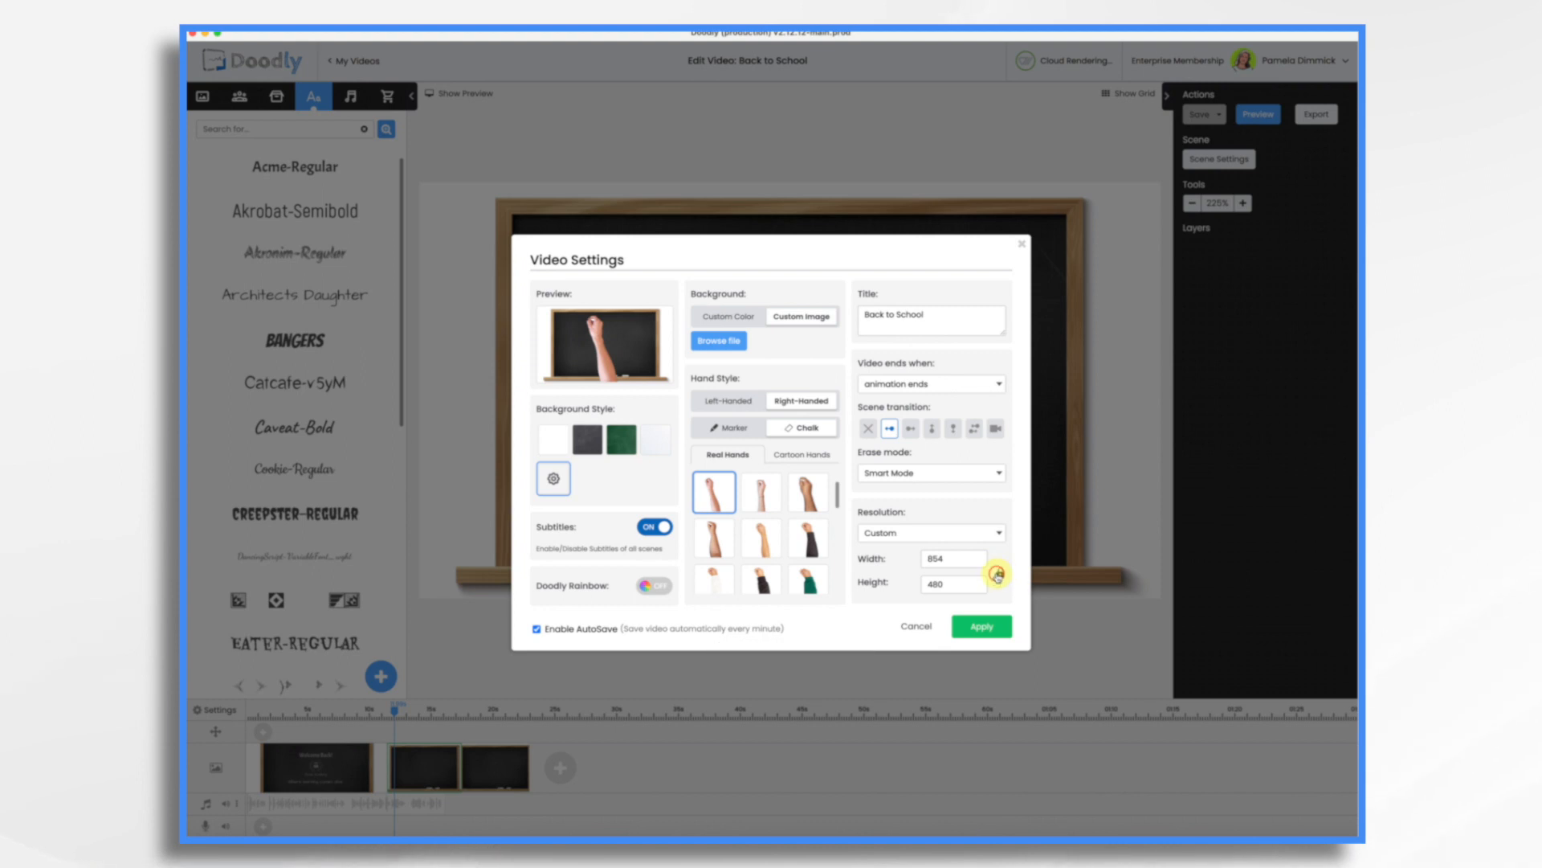
key("BackSpace")
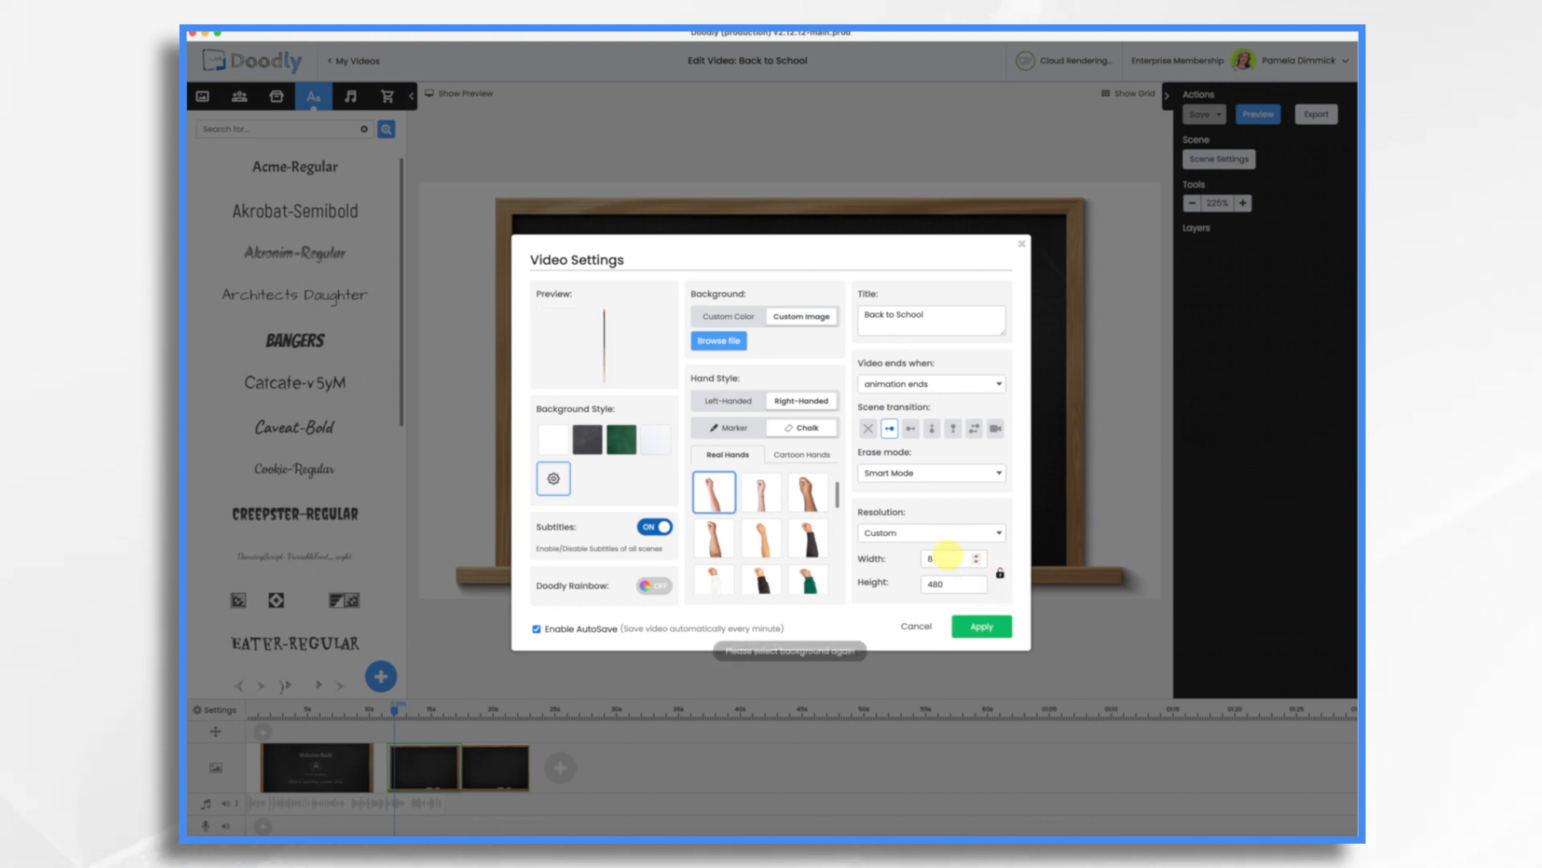
type("1536")
key("Tab")
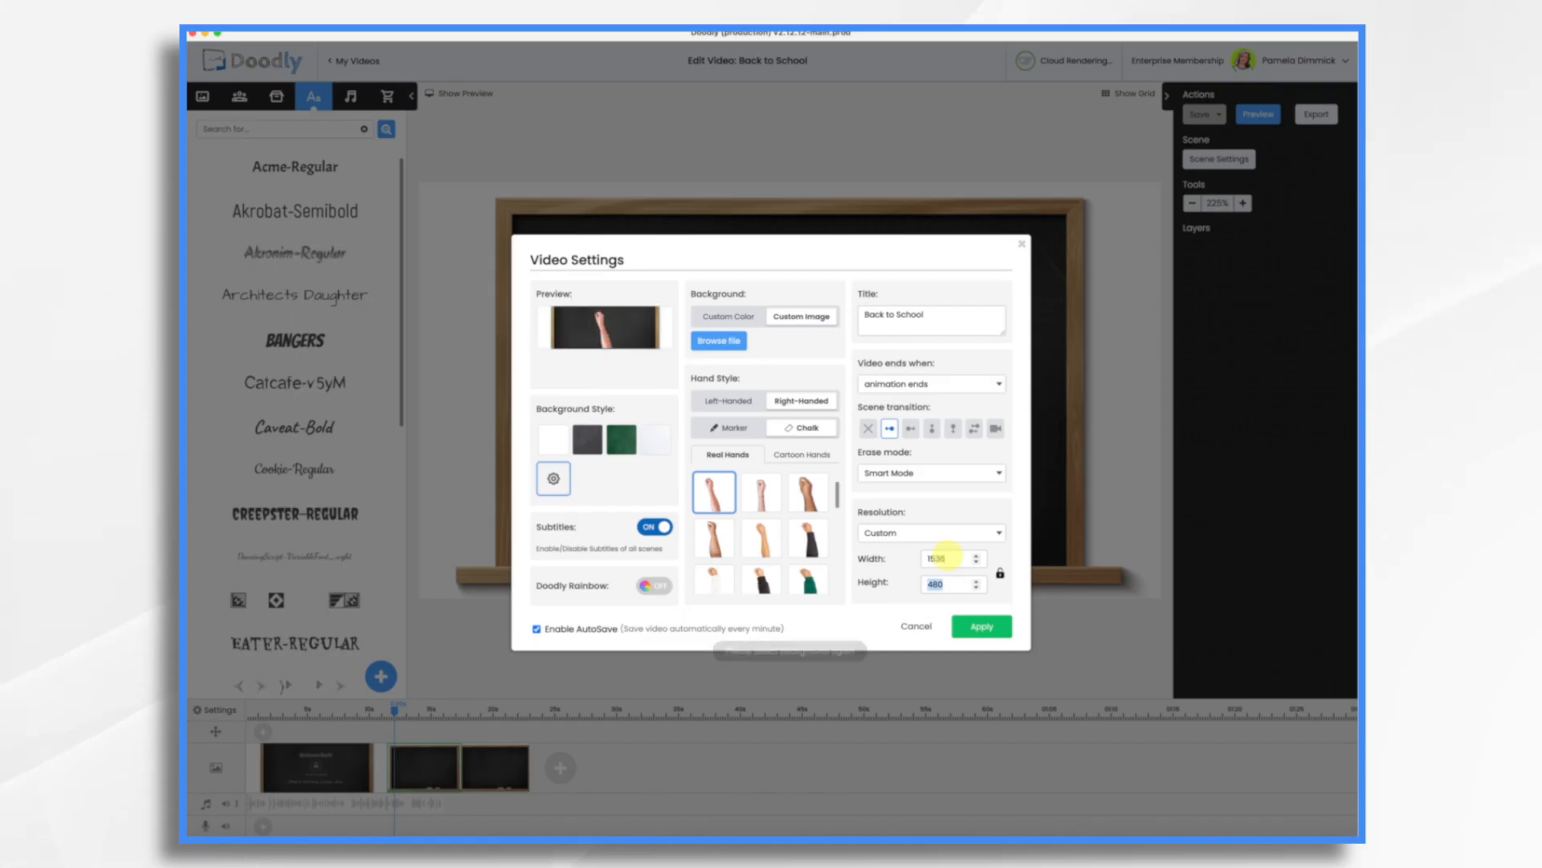
type("102")
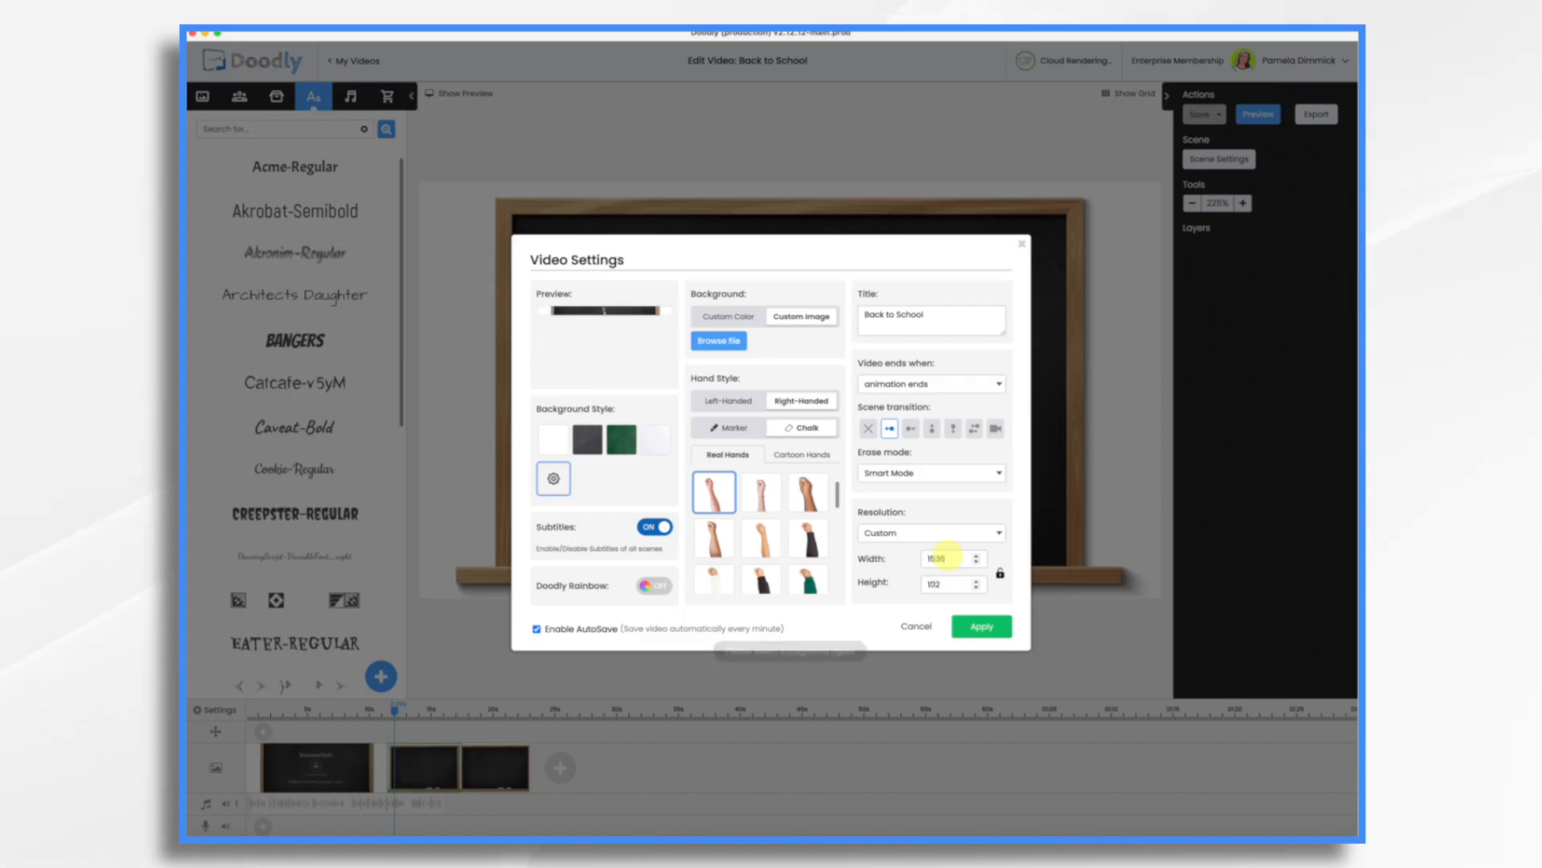
type("4")
left_click(990, 629)
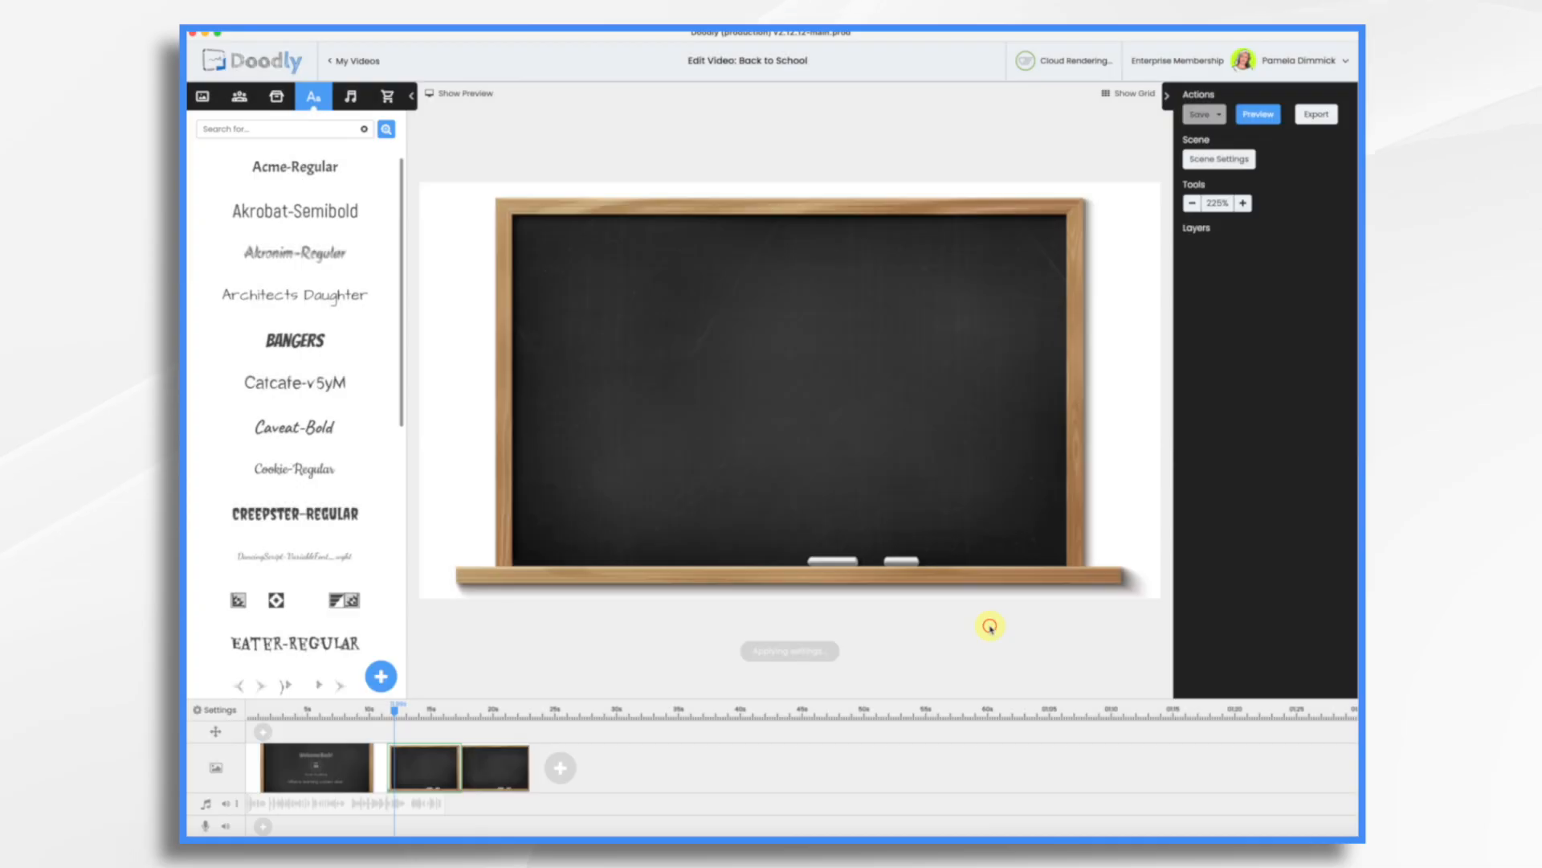
Choose the ChatGPT classroom image as the custom background, crop it to fill the frame, and apply the settings.
left_click(214, 713)
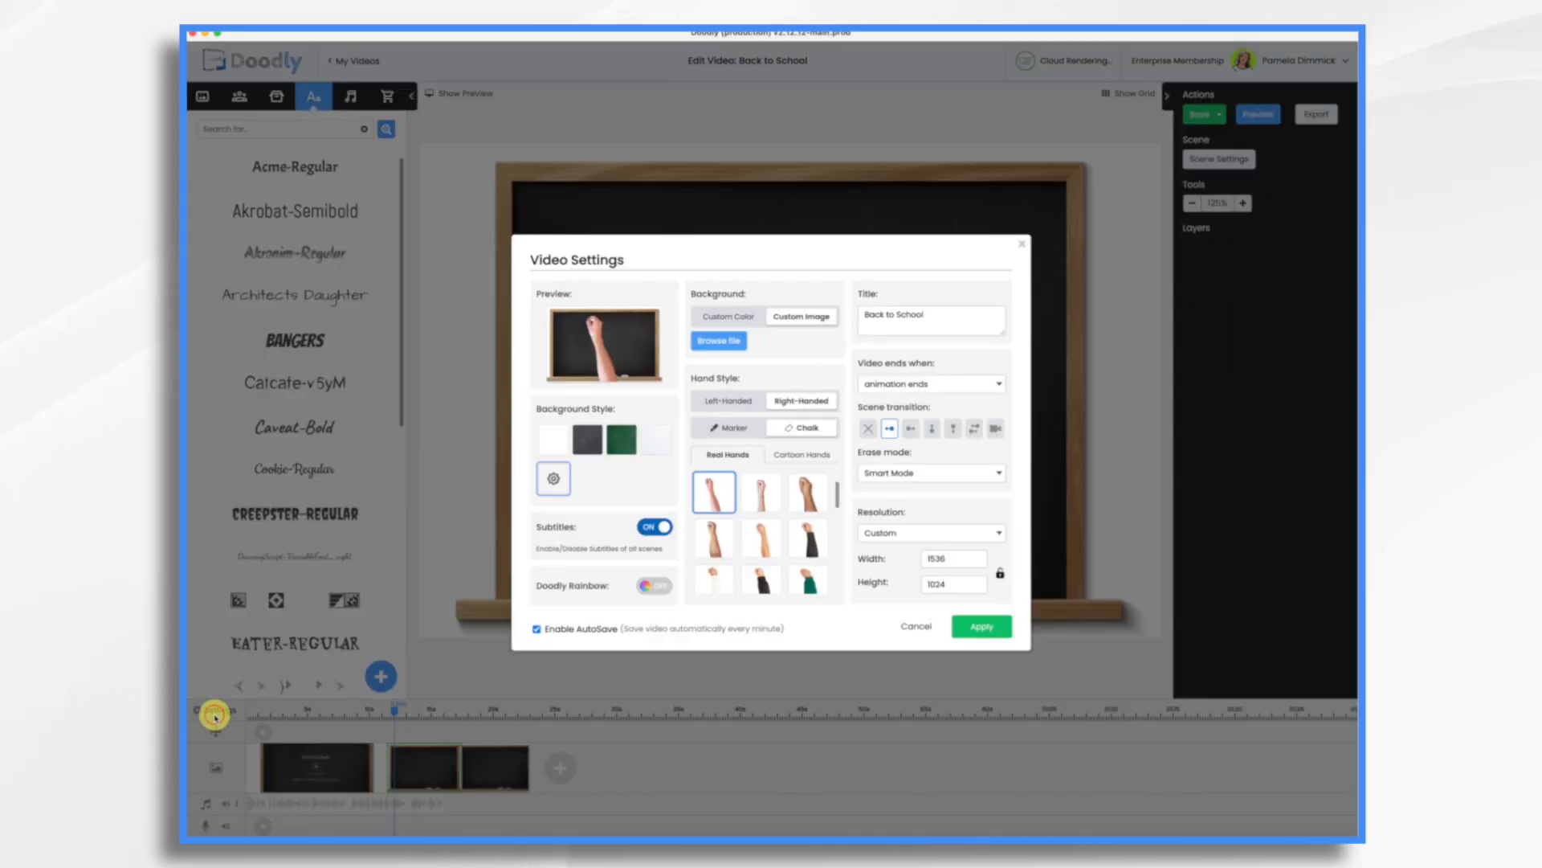
left_click(727, 344)
double_click(723, 354)
left_click_drag(784, 465, 736, 407)
left_click_drag(903, 523, 996, 581)
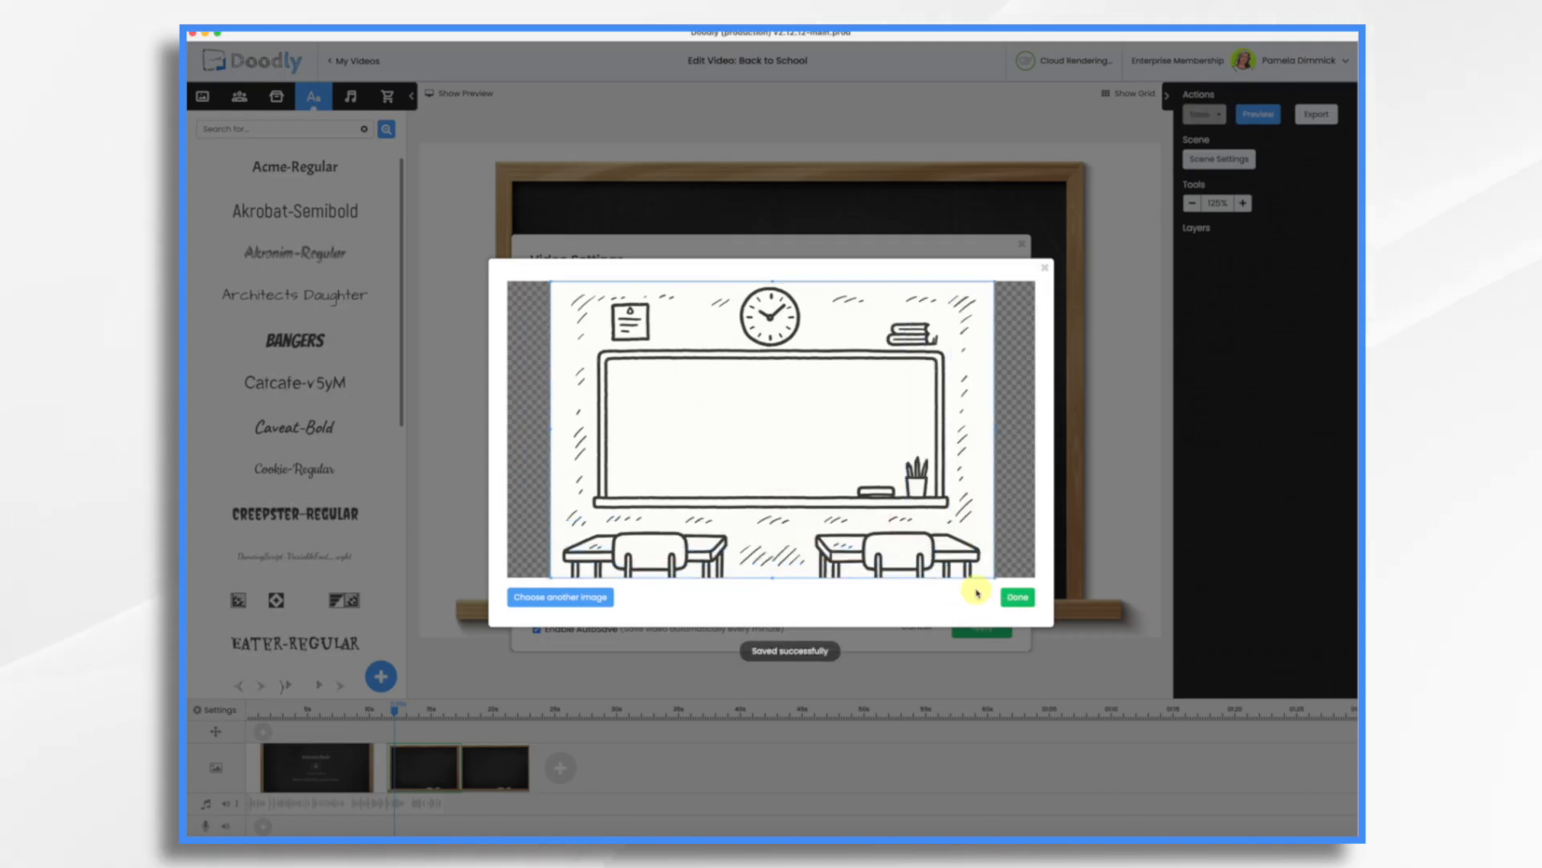
left_click(1016, 597)
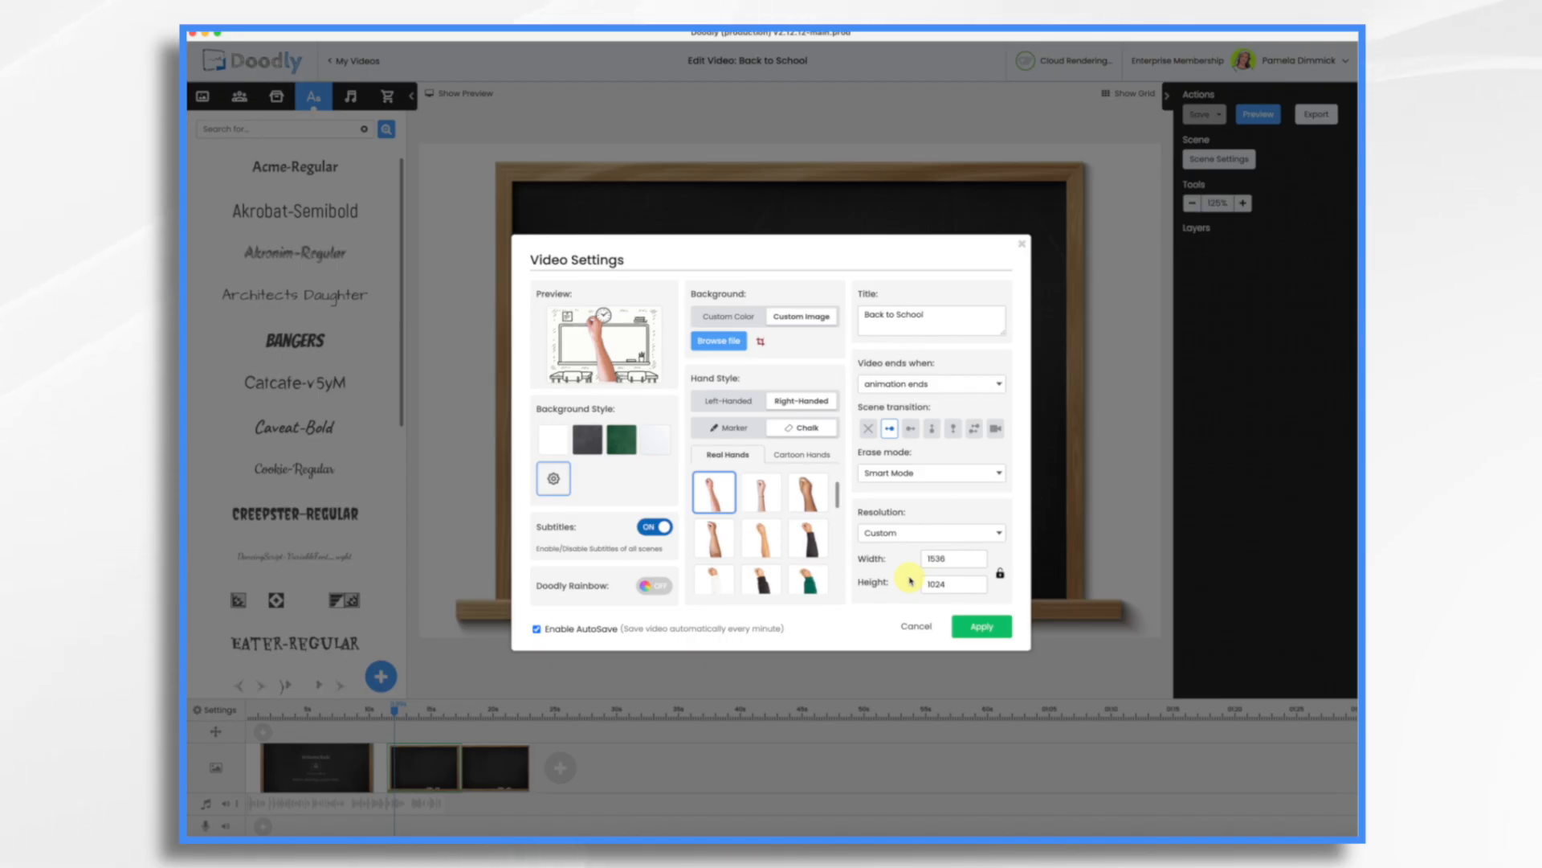
left_click(981, 626)
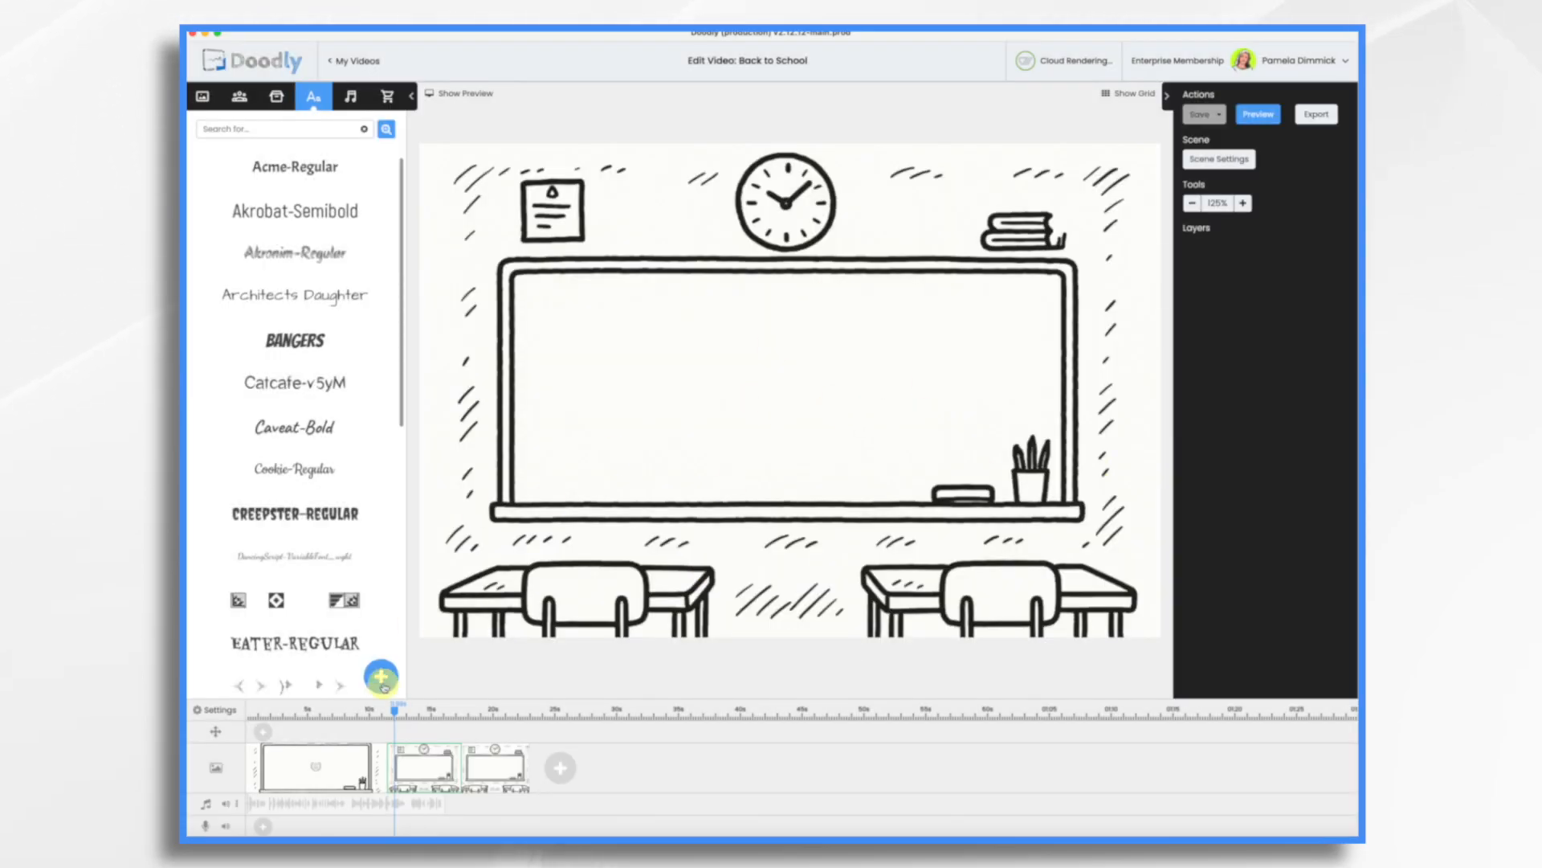
Open the first scene, turn on Invert for the "Welcome Back!" heading, apply, and nudge the heading slightly lower.
left_click(327, 725)
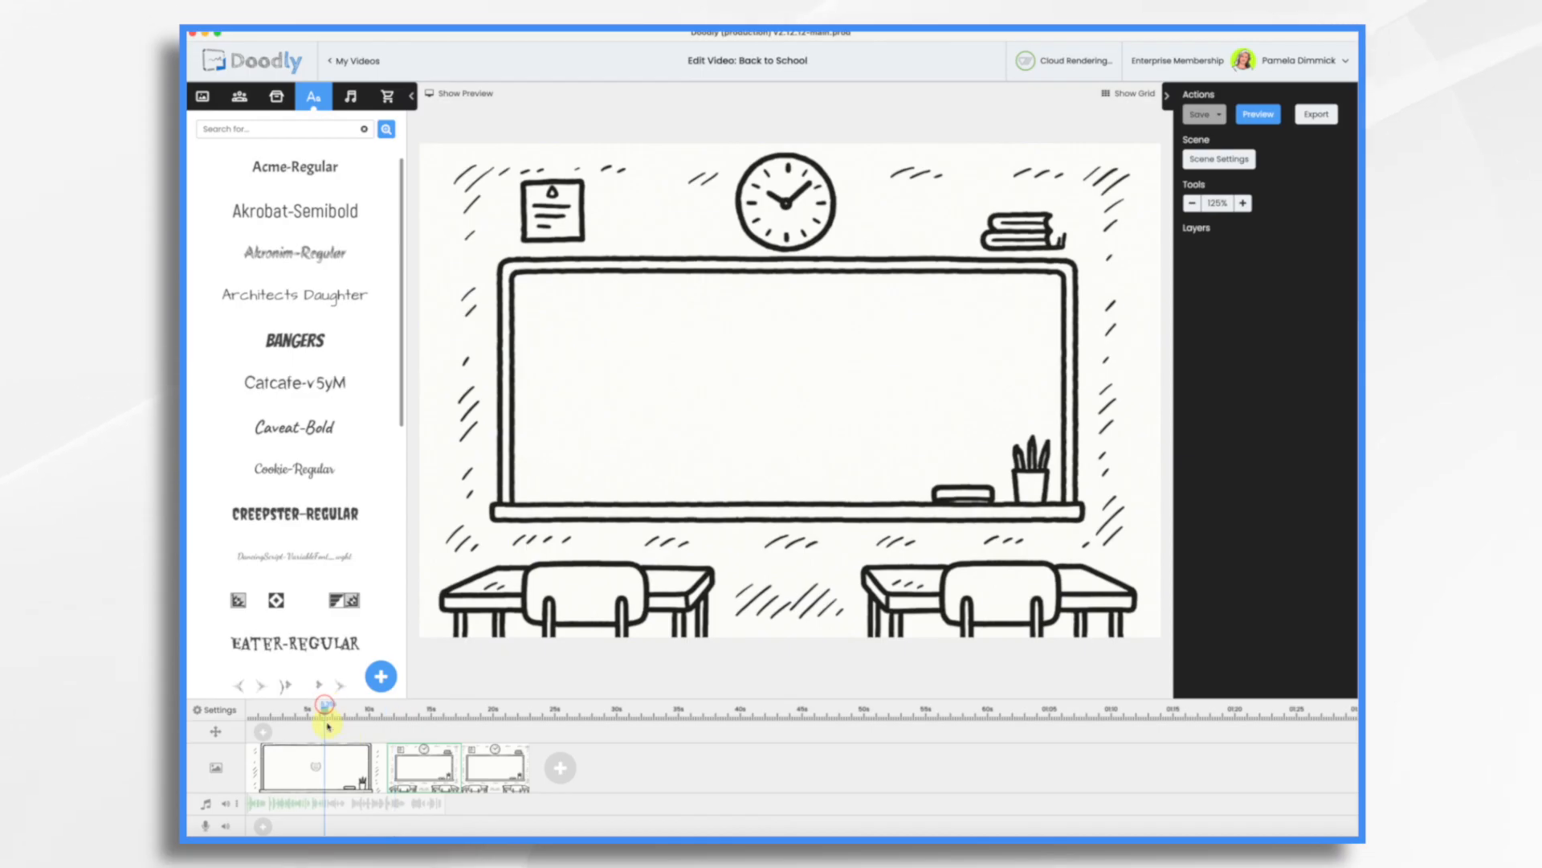
left_click(341, 764)
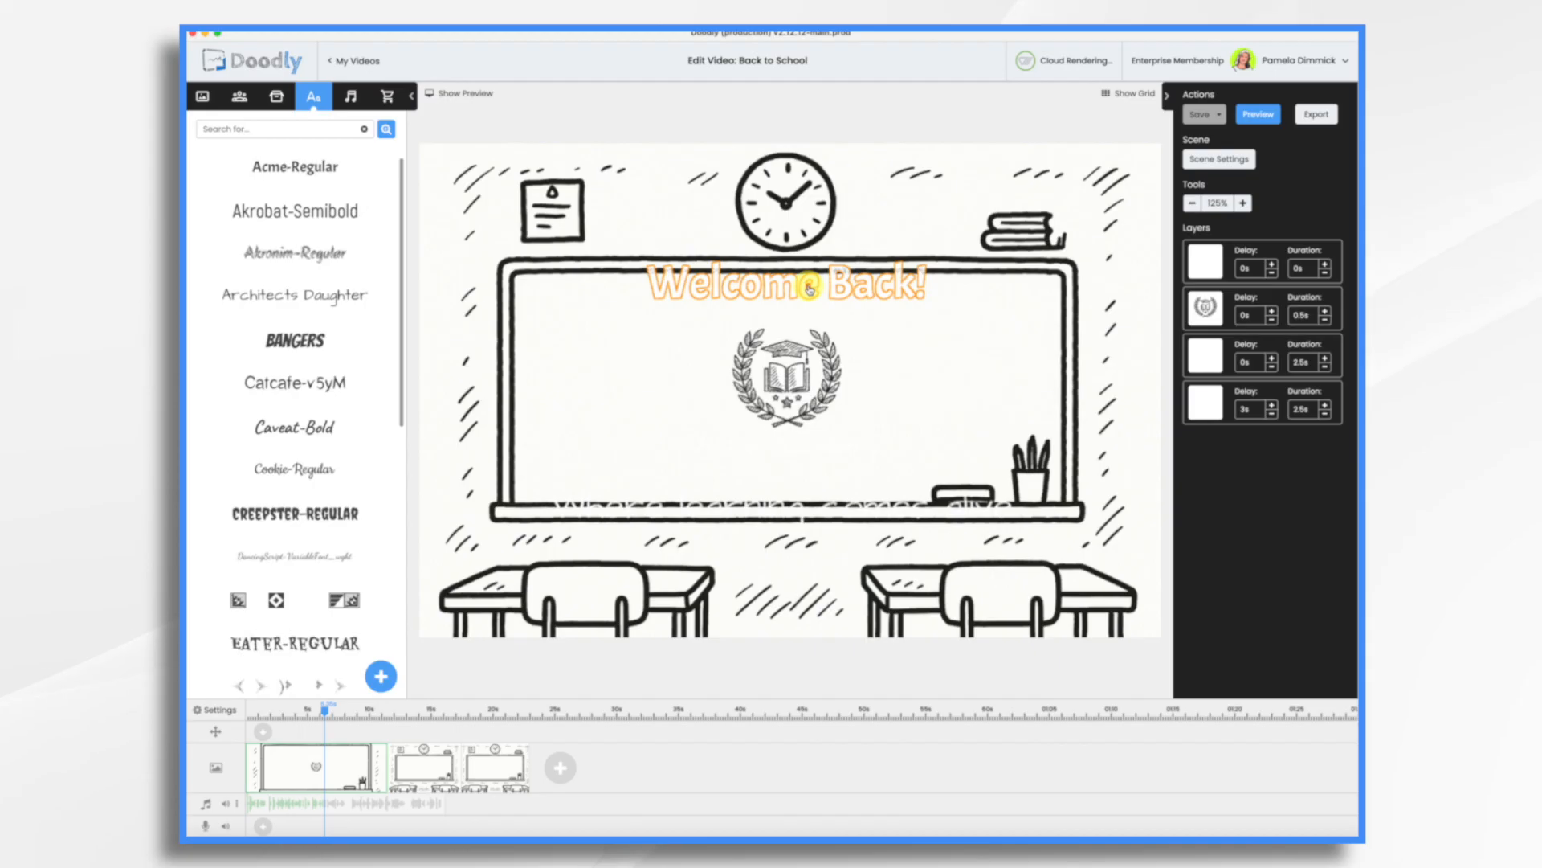
left_click(809, 286)
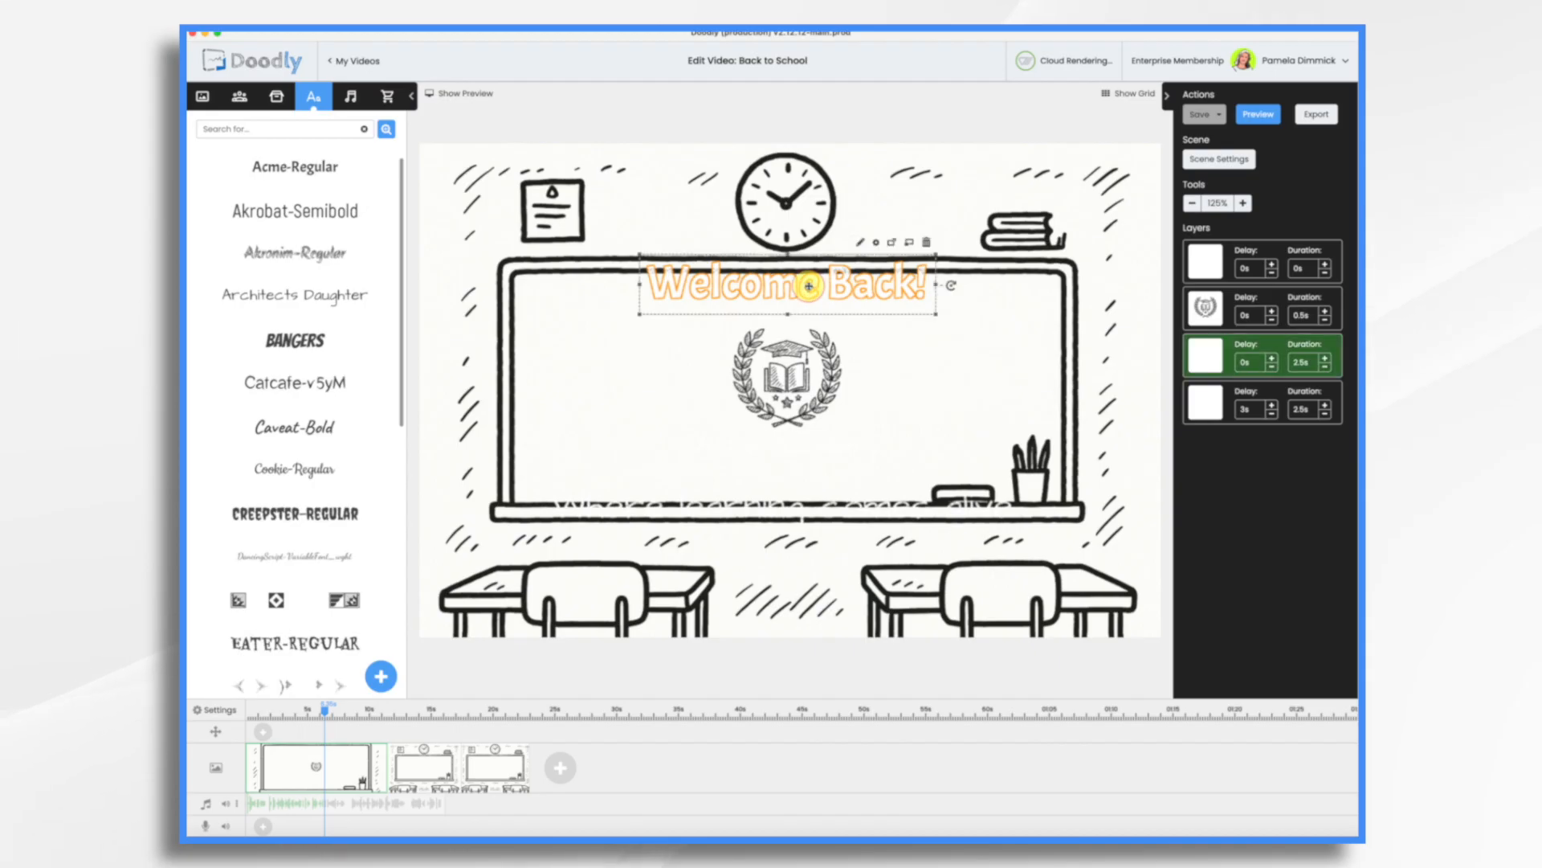
left_click(878, 243)
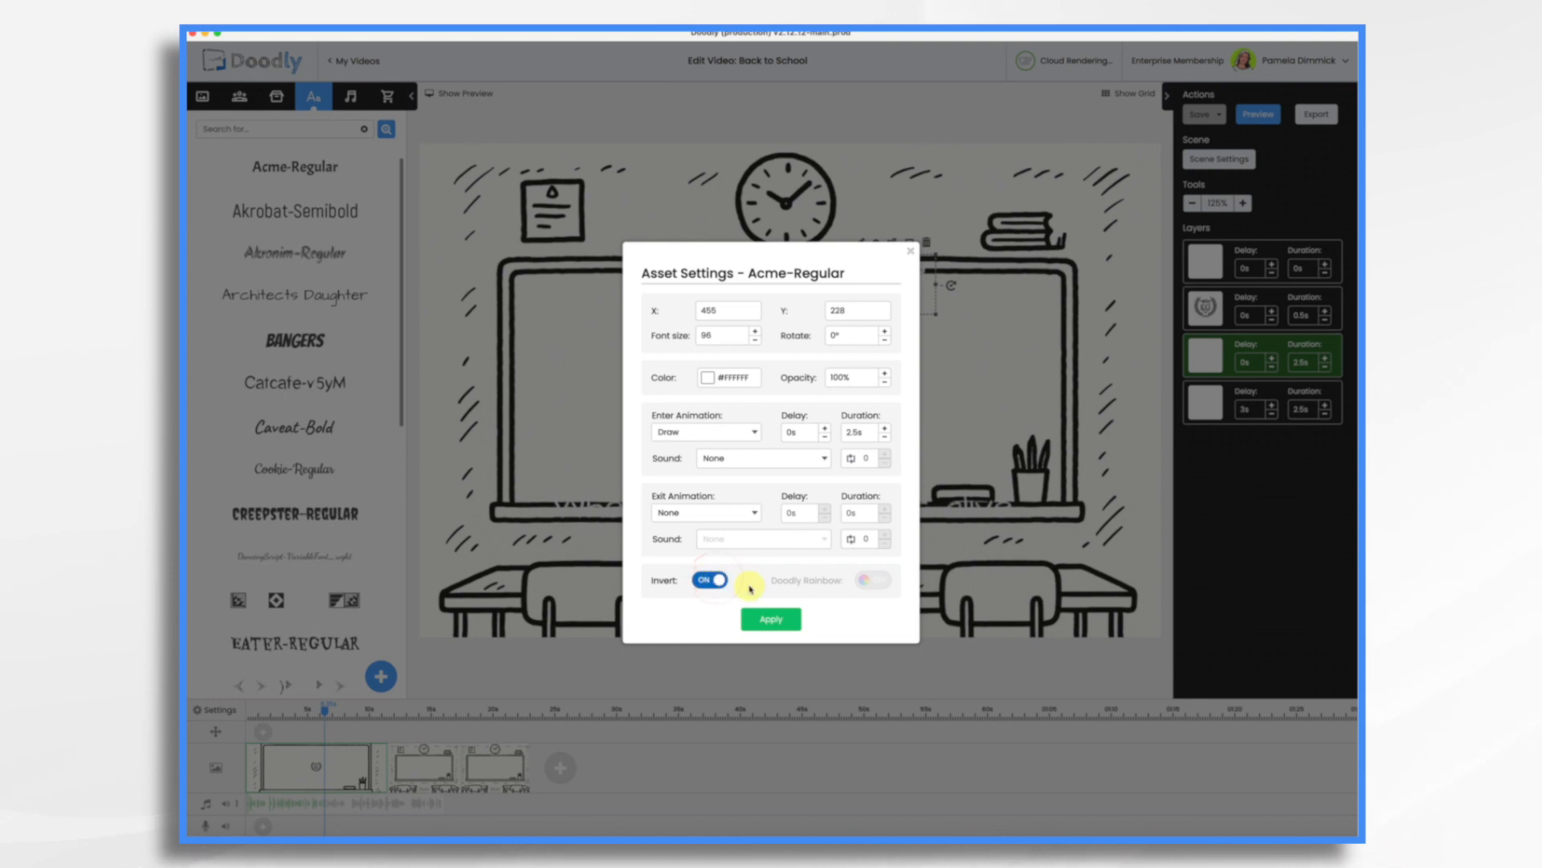
left_click(772, 620)
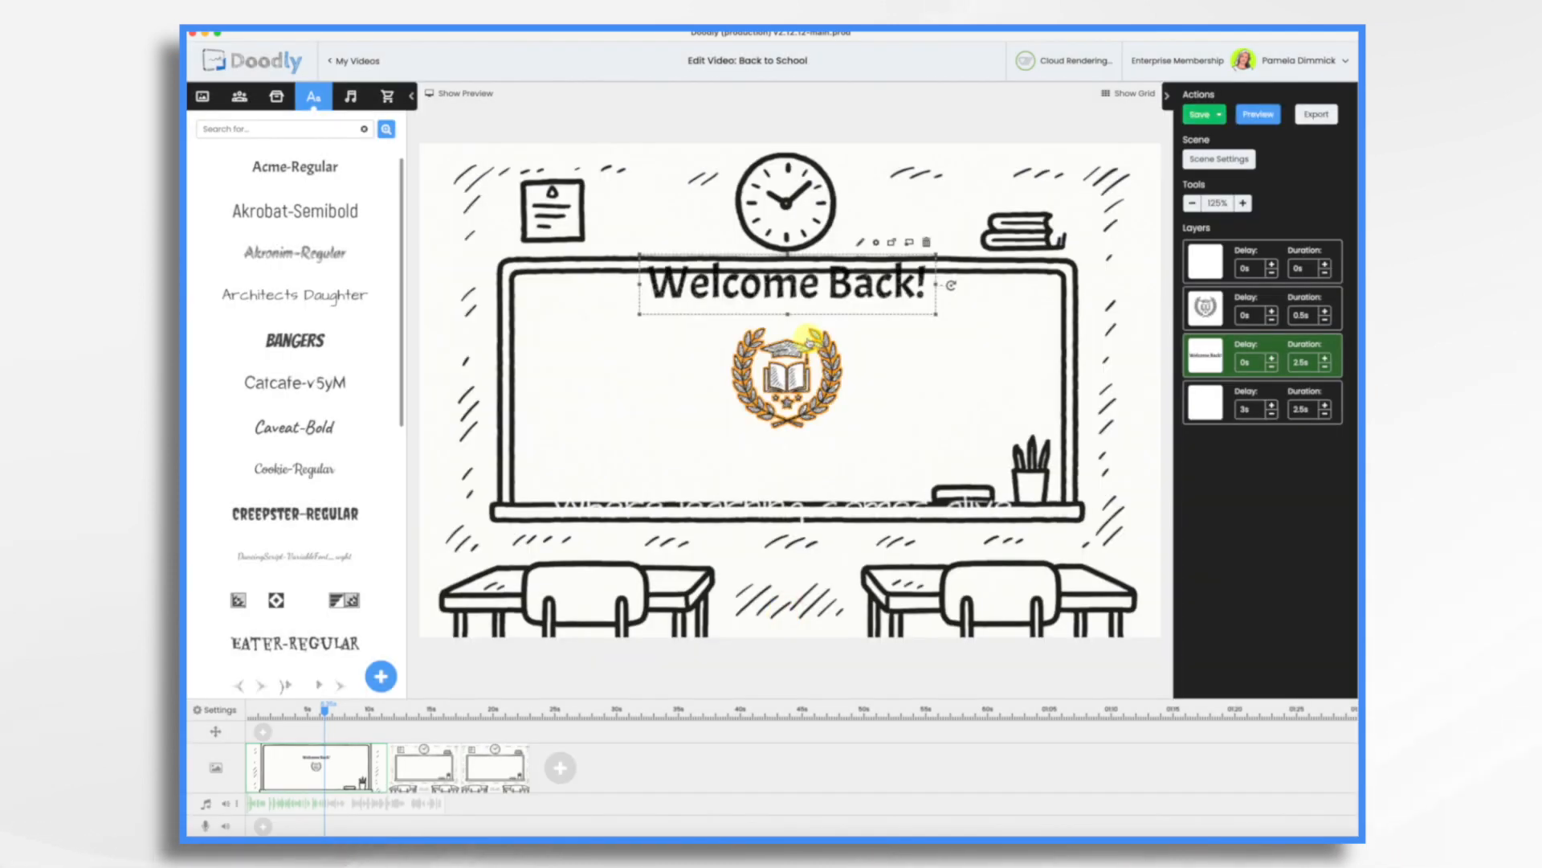
left_click_drag(818, 286, 822, 308)
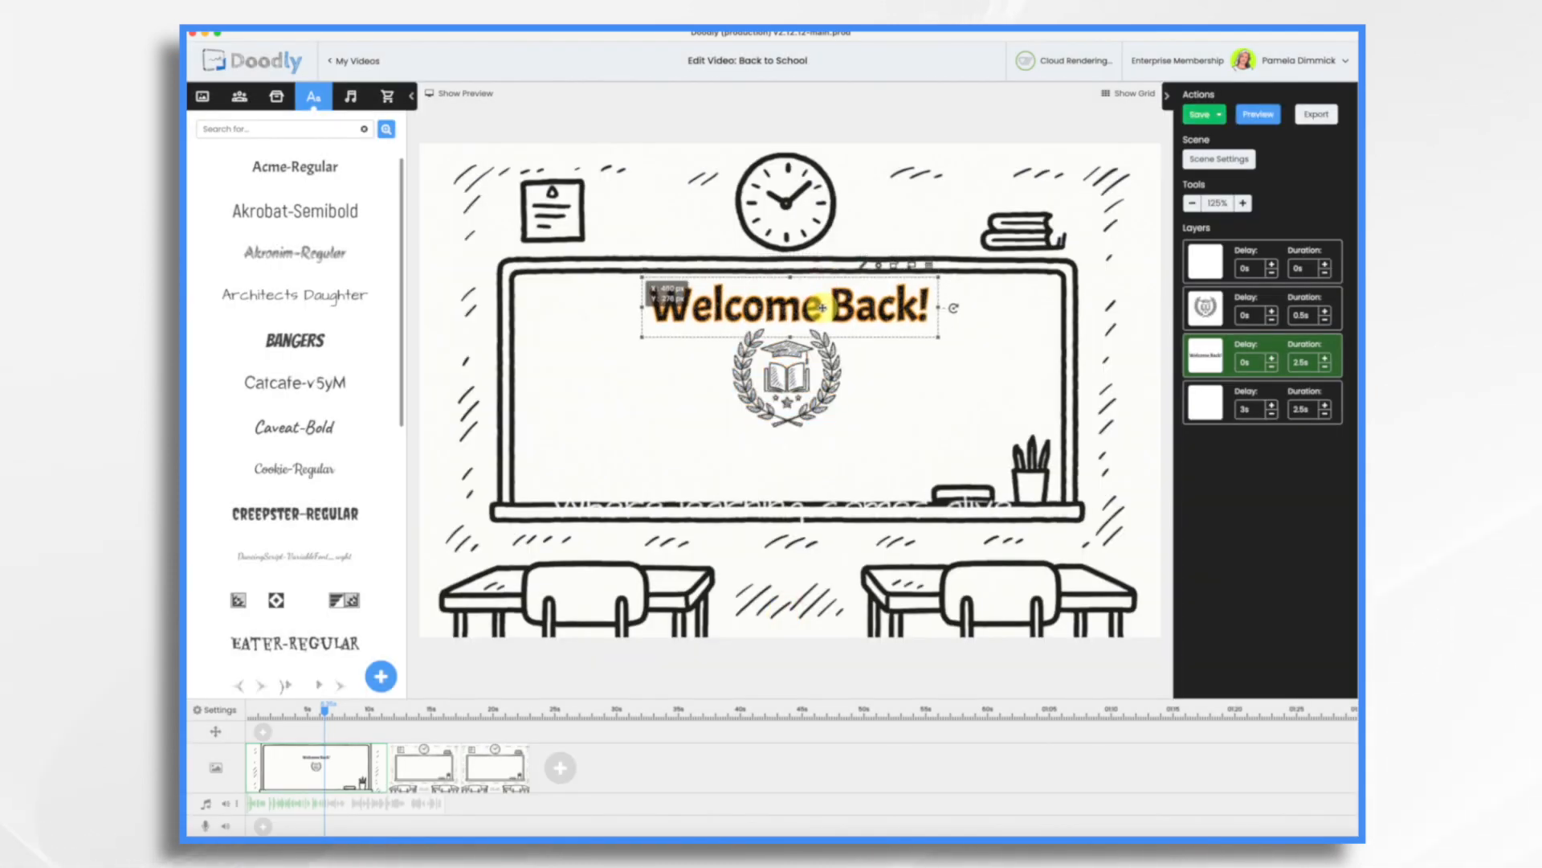
Move the "Where learning comes alive" subtitle up onto the whiteboard below the logo and turn on Invert for it.
left_click_drag(850, 504, 856, 455)
left_click(968, 419)
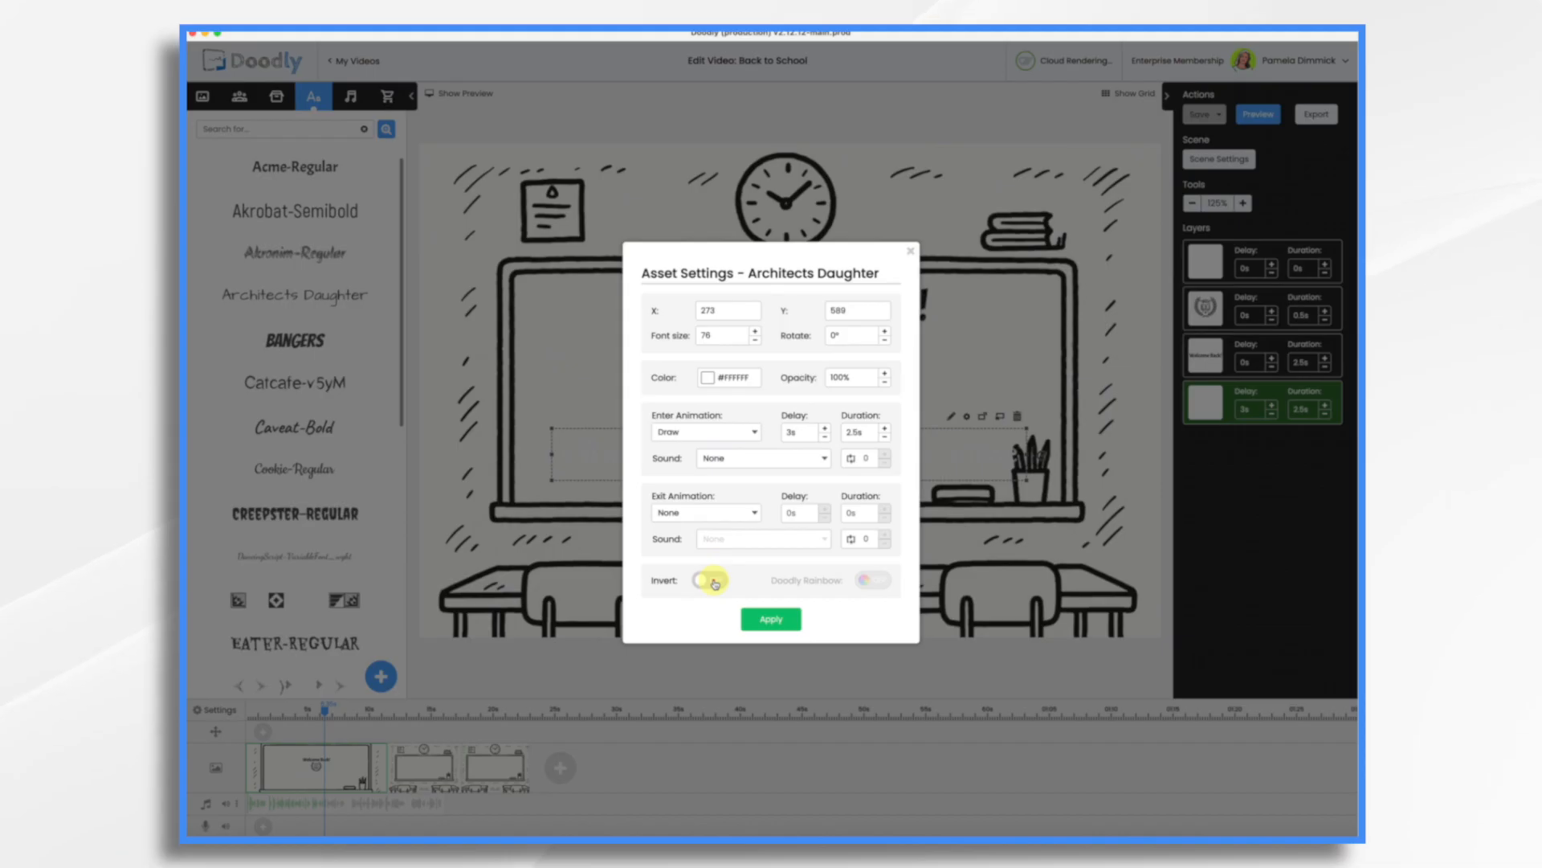
left_click(783, 619)
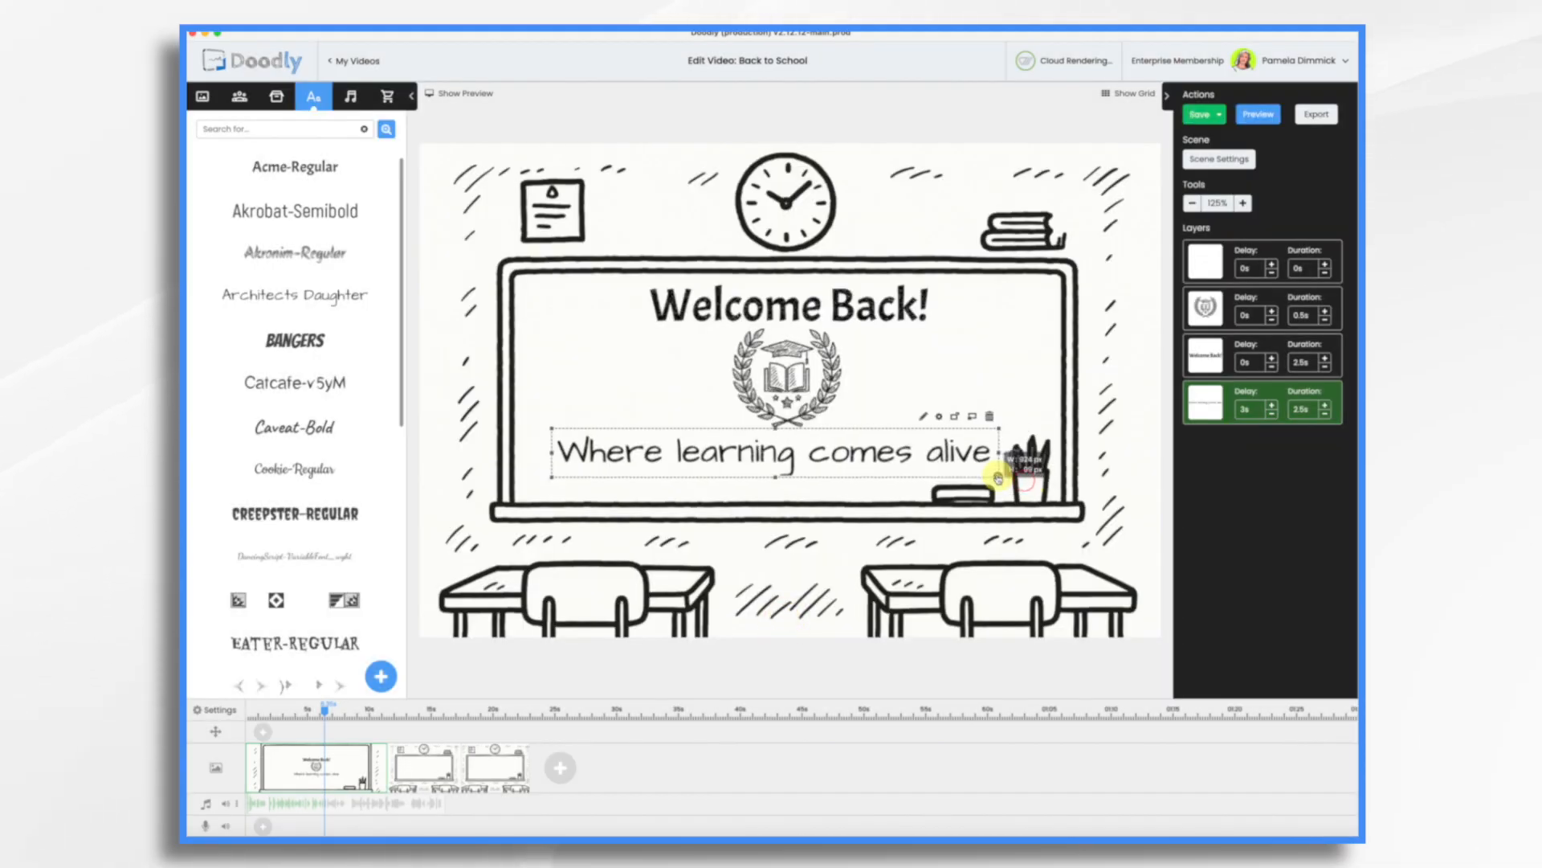
left_click_drag(850, 448, 863, 450)
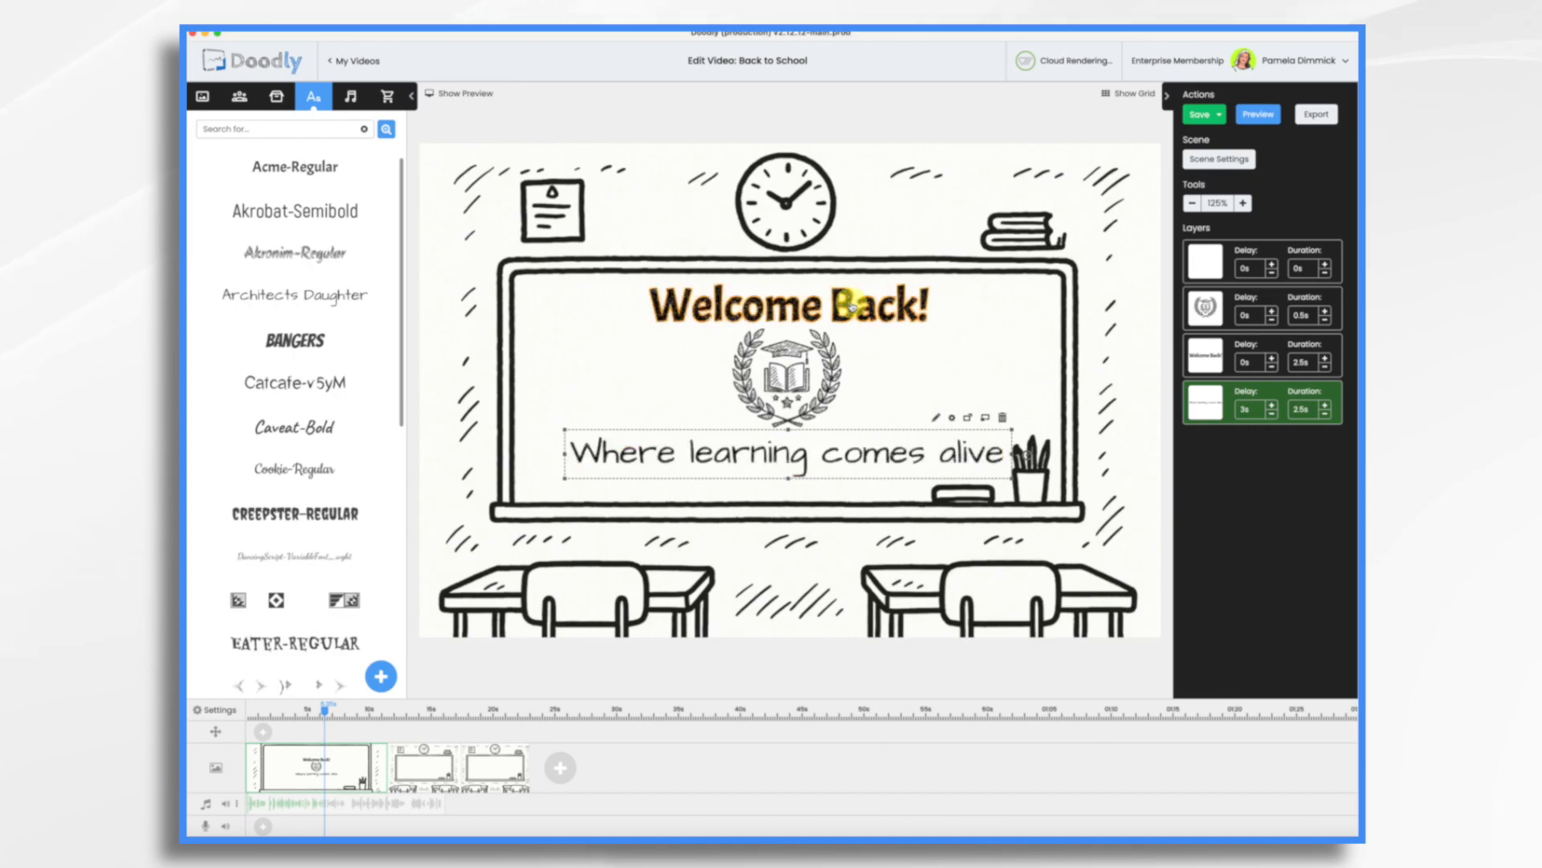
Preview the video.
left_click(842, 307)
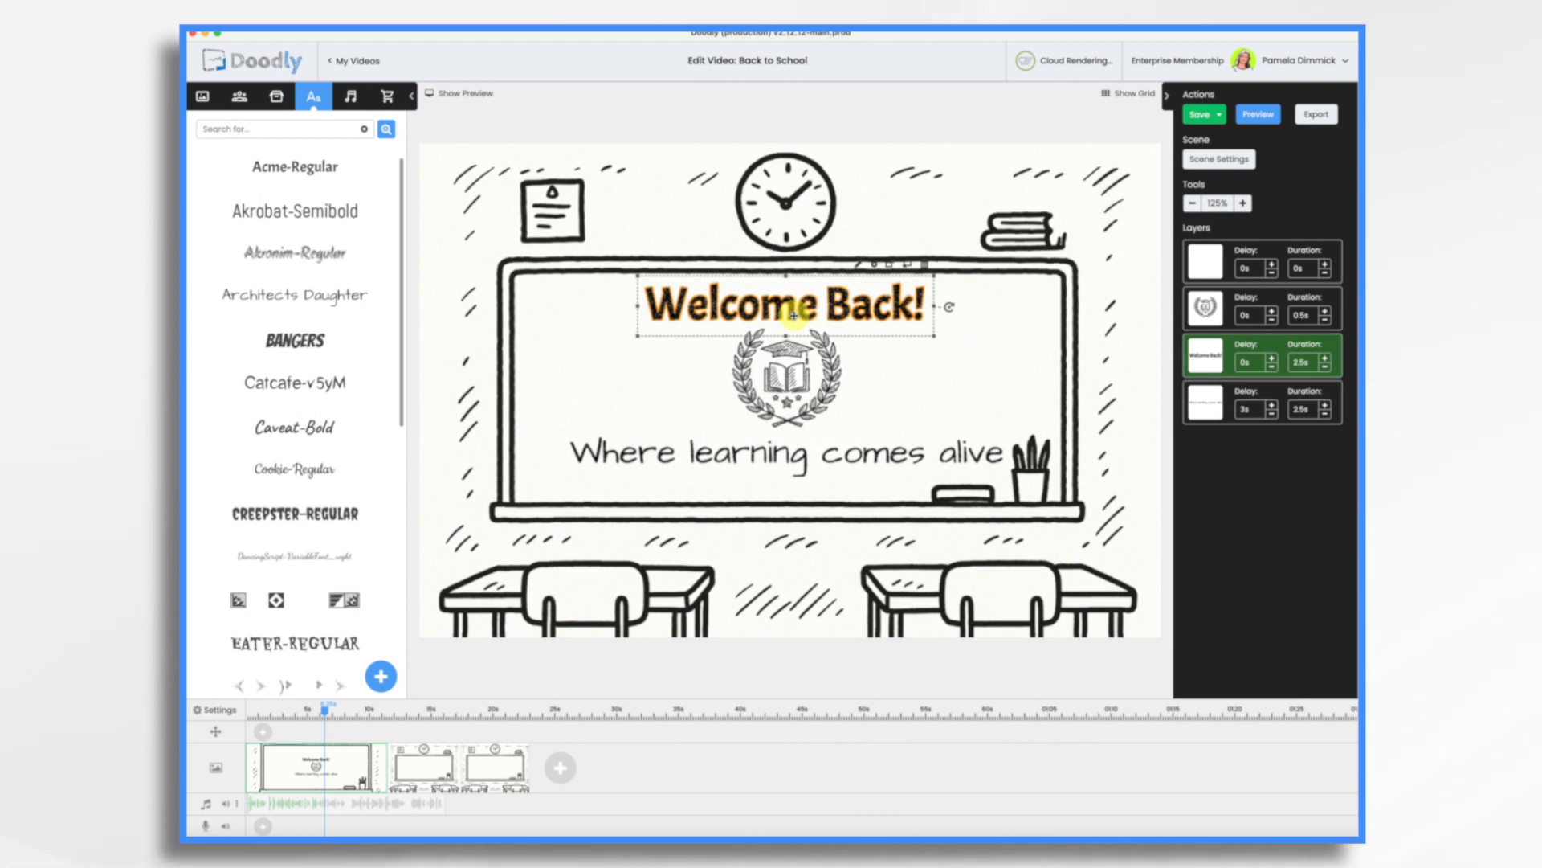
left_click(1261, 116)
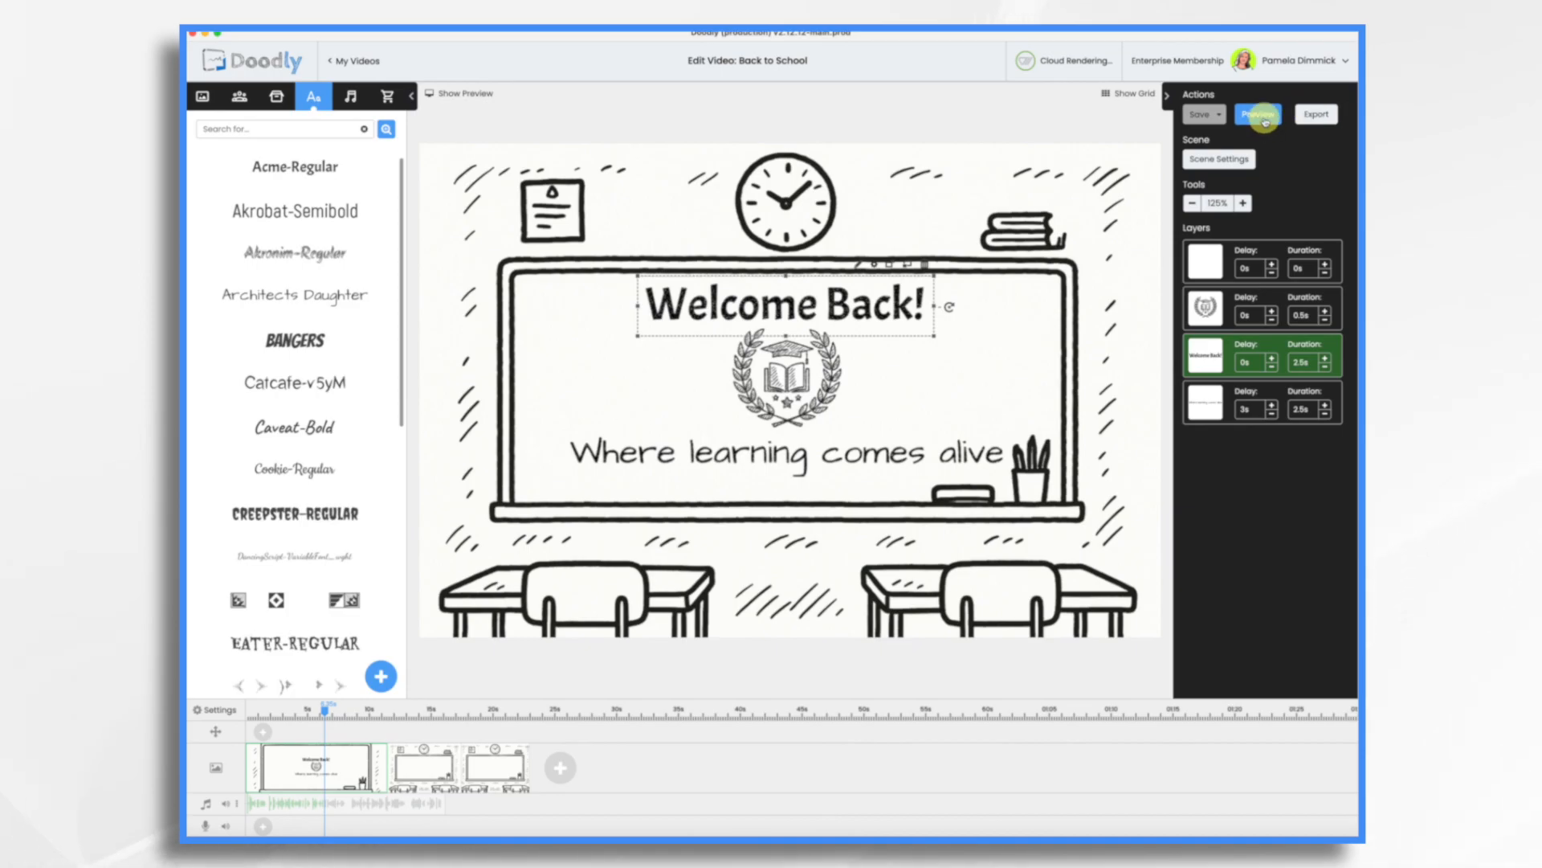